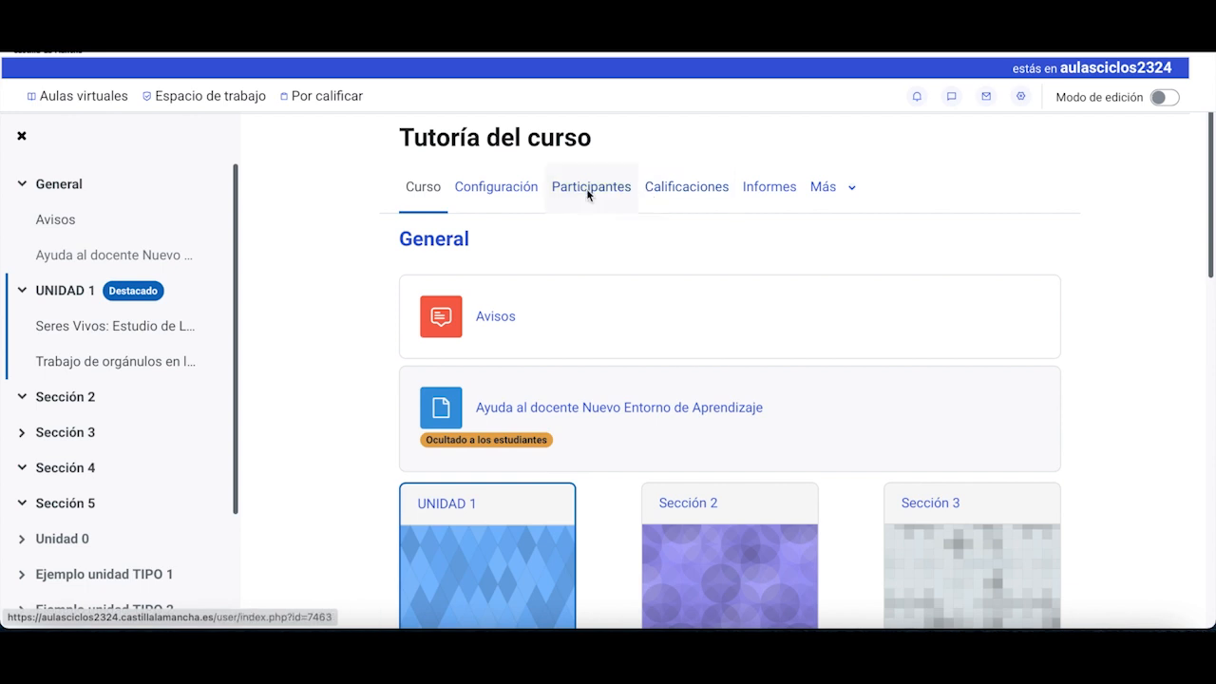
Step: Open the Grupos page for the course participants and start creating groups automatically
left_click(587, 190)
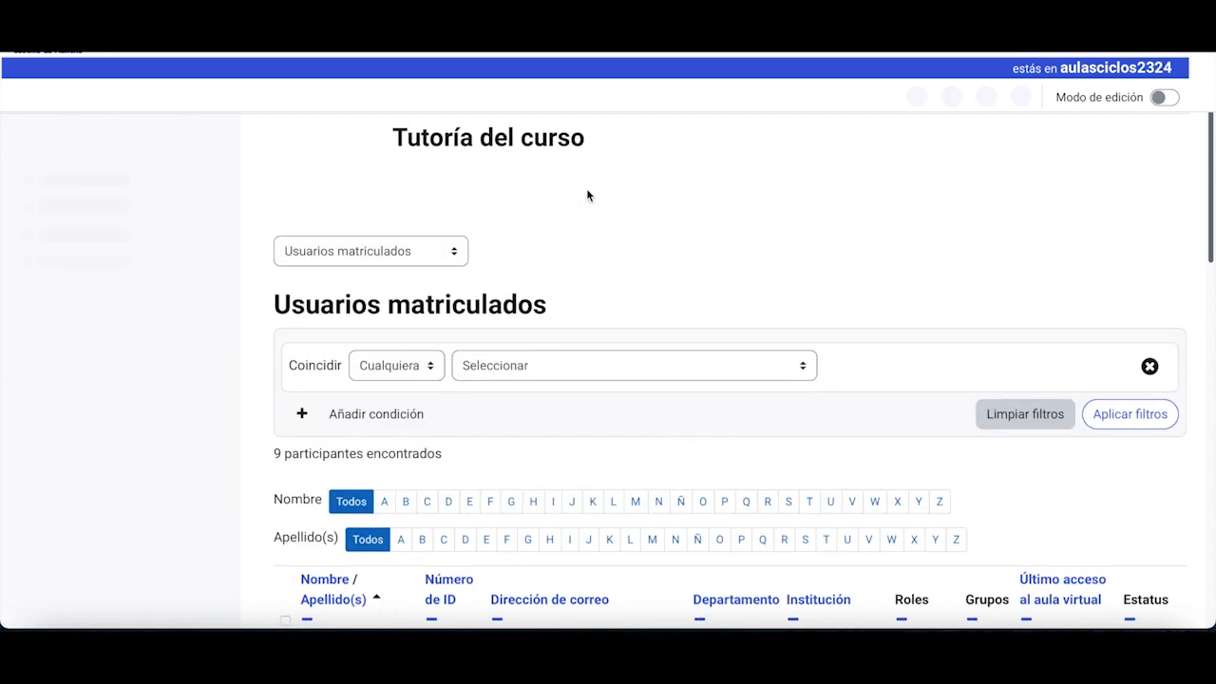
left_click(450, 248)
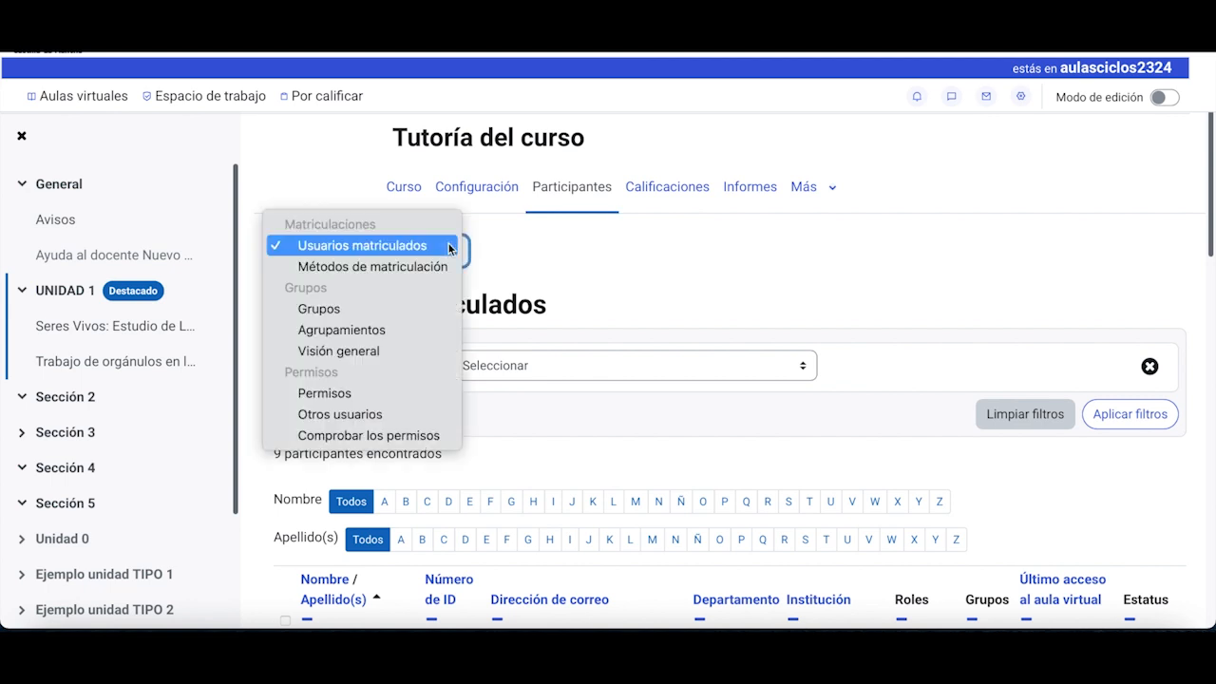
left_click(371, 314)
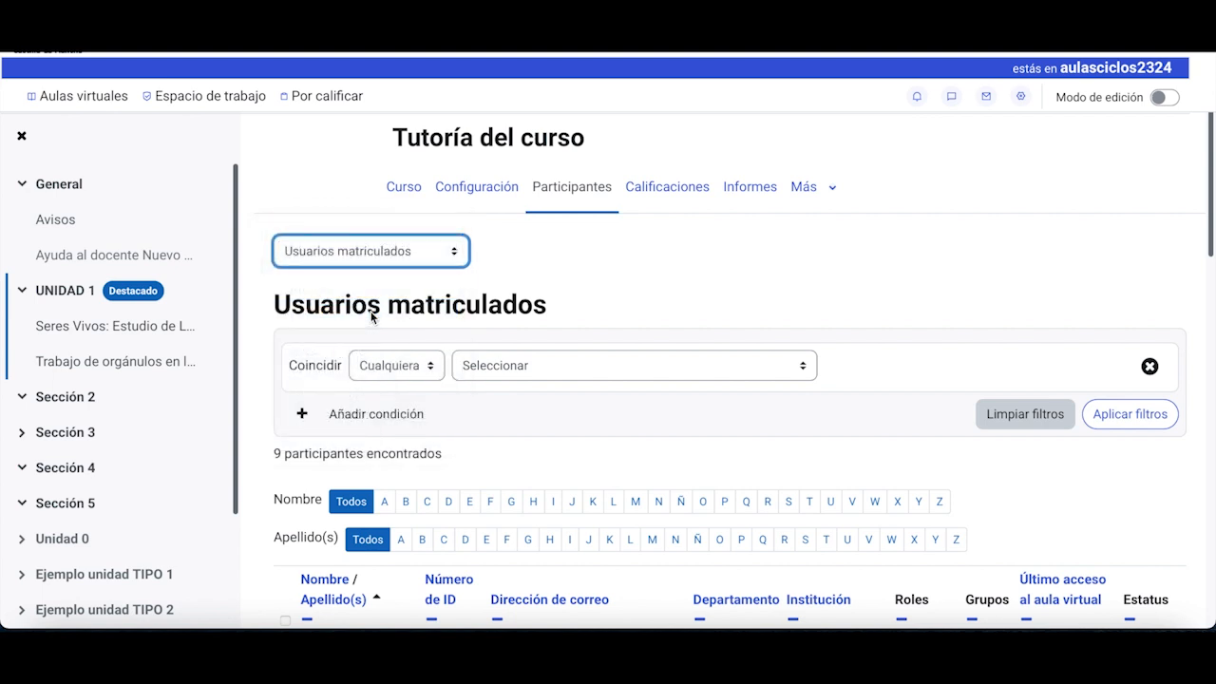
scroll(630, 320, "down", 1)
scroll(629, 320, "down", 2)
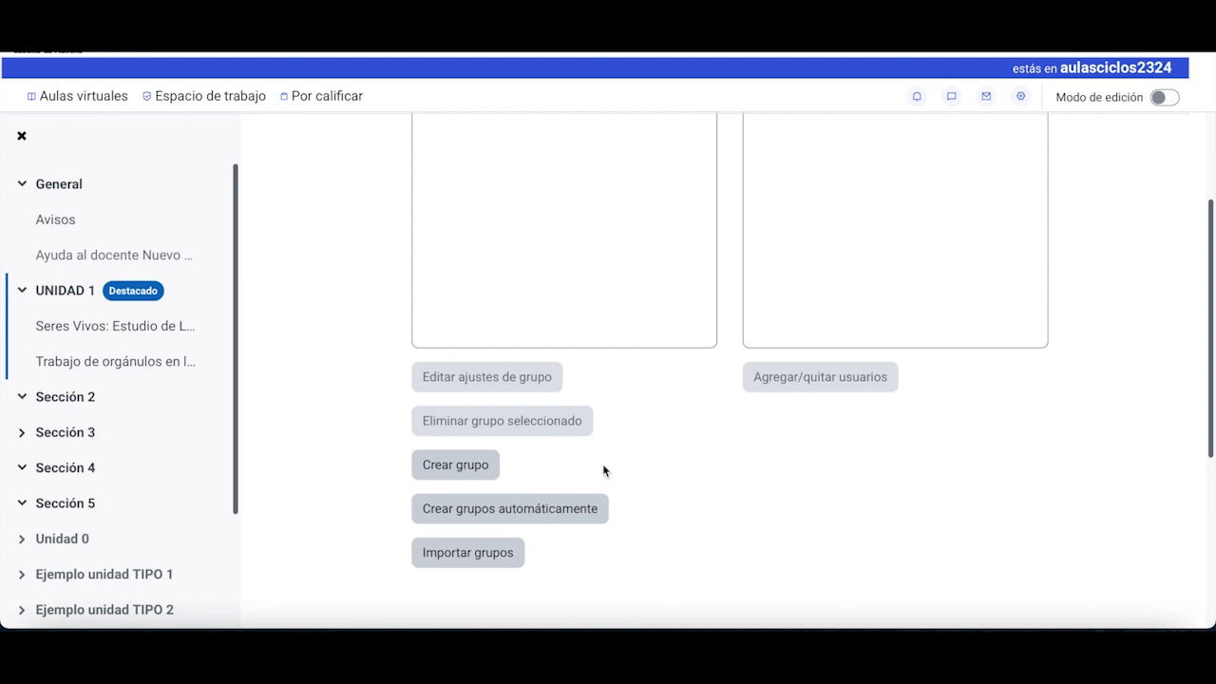
left_click(583, 509)
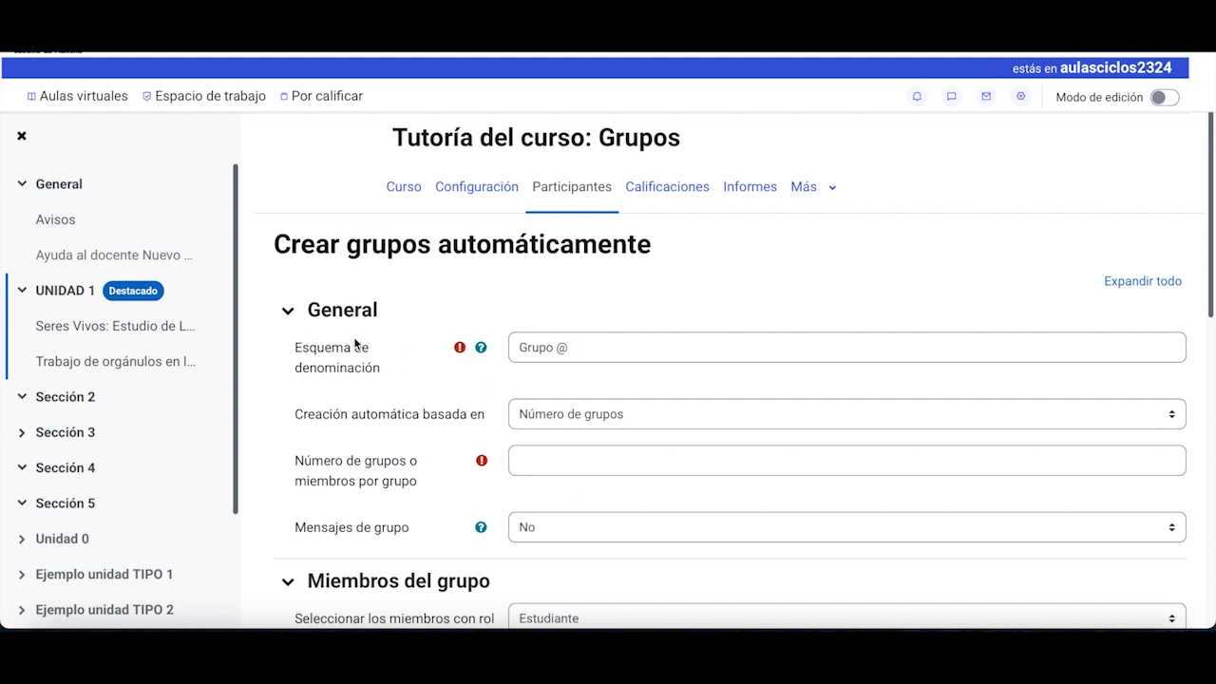
Step: Base the automatic creation on Miembros por grupo with 2 members per group, keeping the naming scheme "Grupo @"
left_click(571, 345)
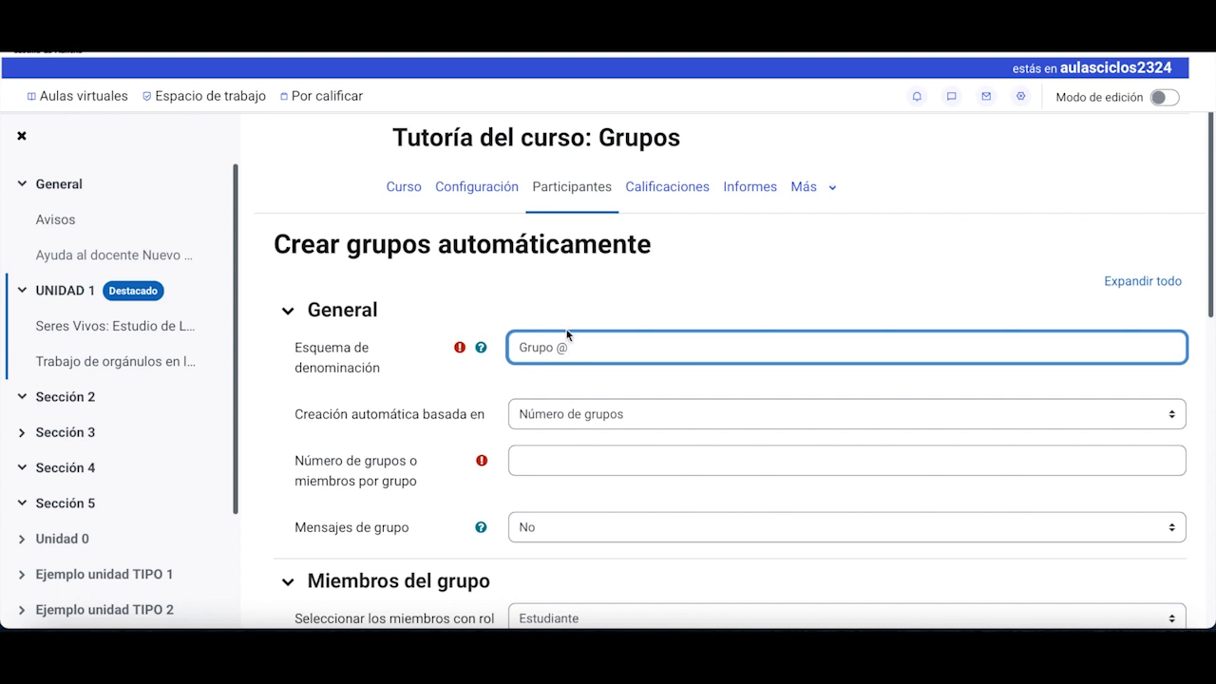
scroll(568, 335, "down", 2)
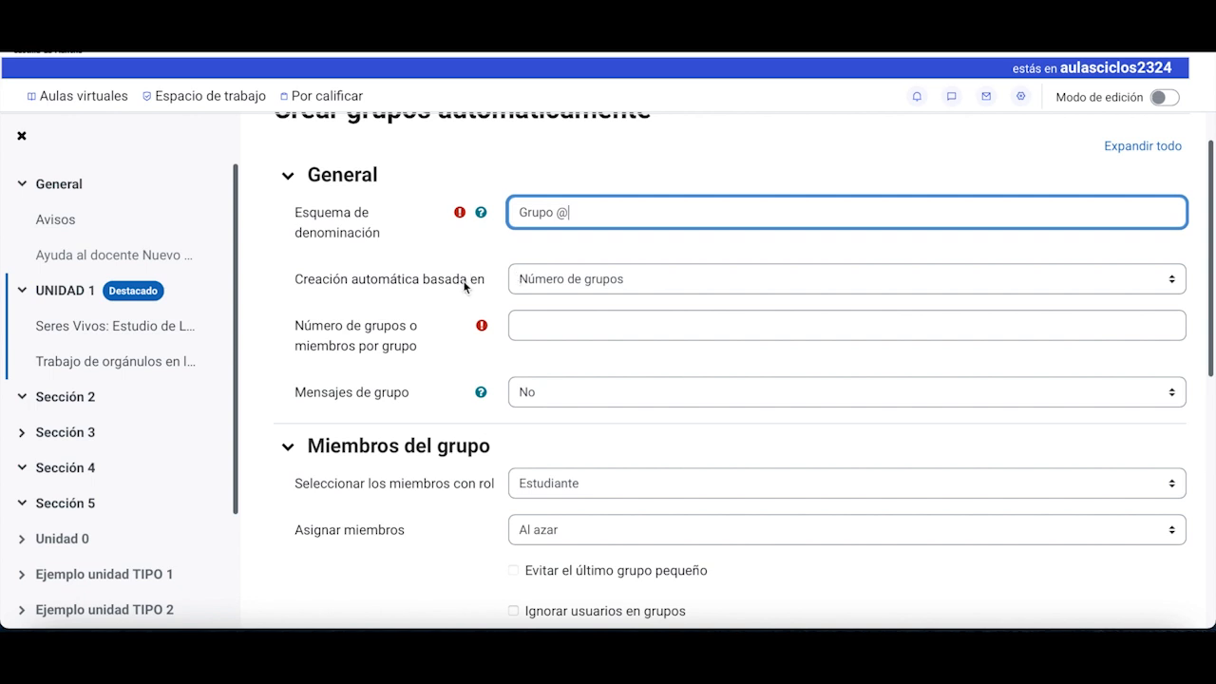
left_click(577, 280)
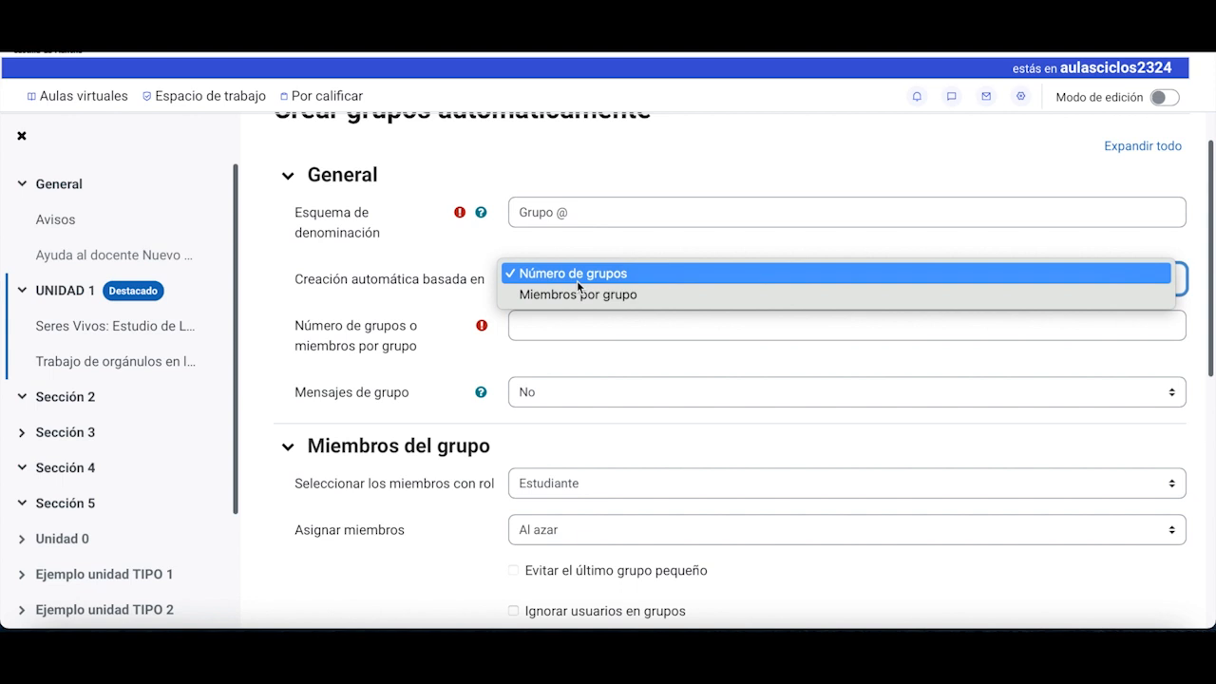
left_click(426, 326)
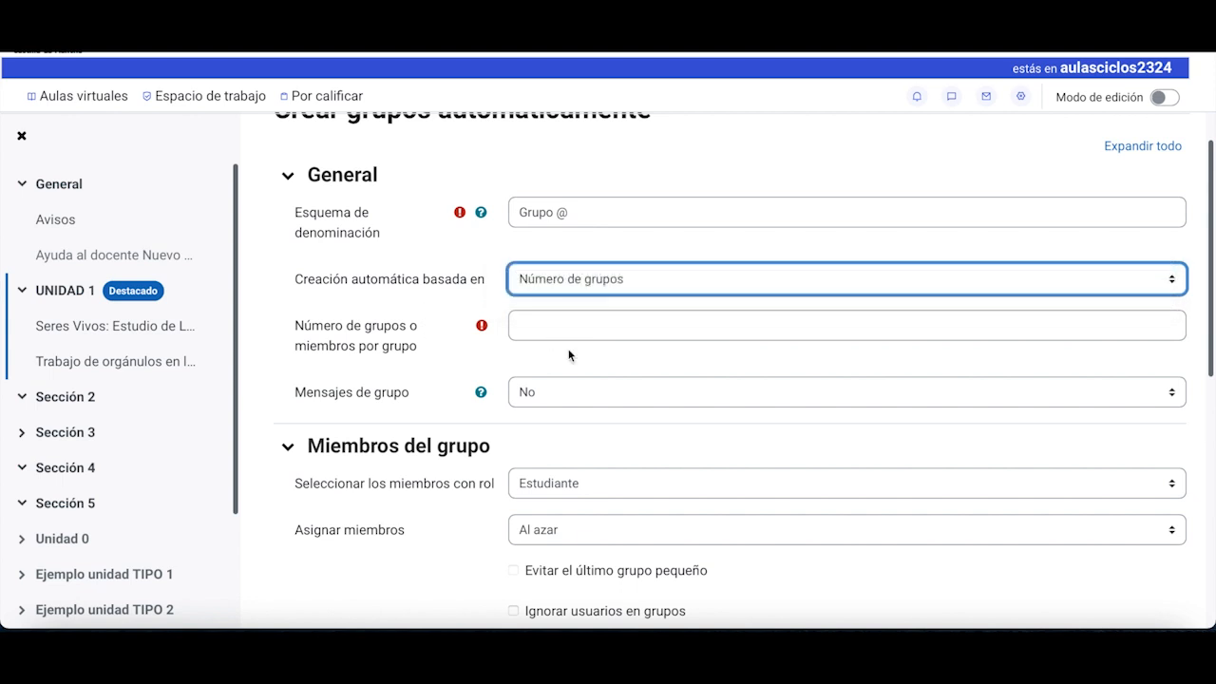
left_click(560, 278)
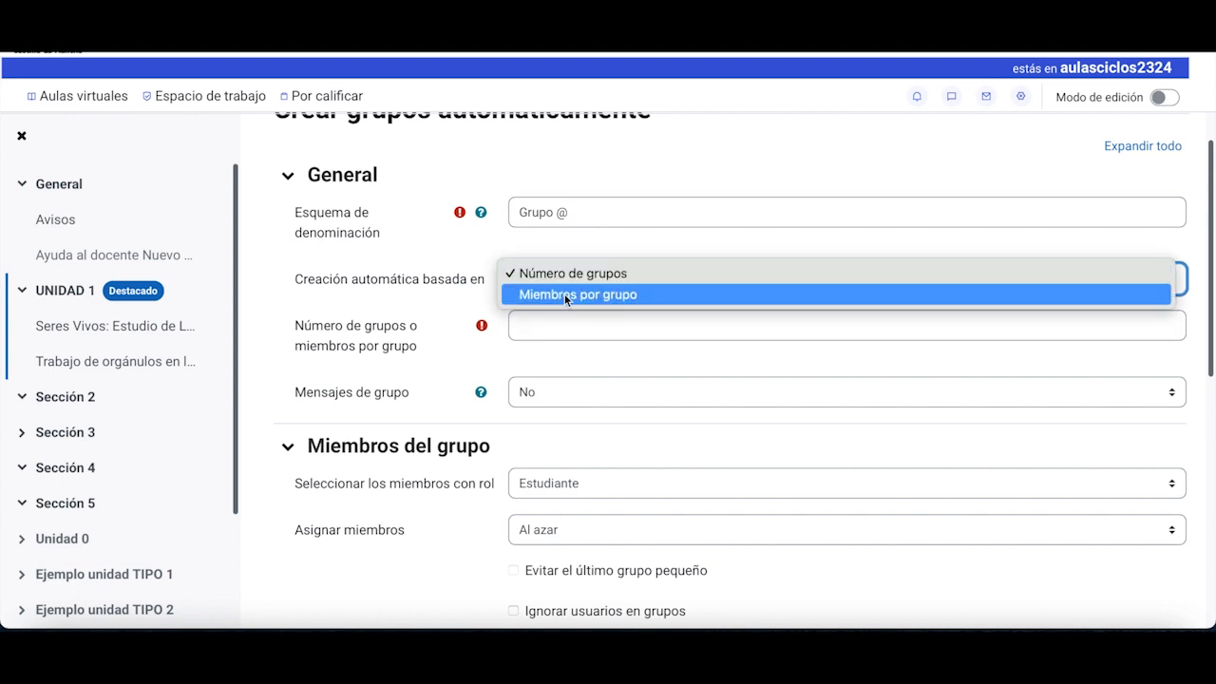
left_click(565, 294)
left_click(556, 324)
type("2")
left_click(443, 314)
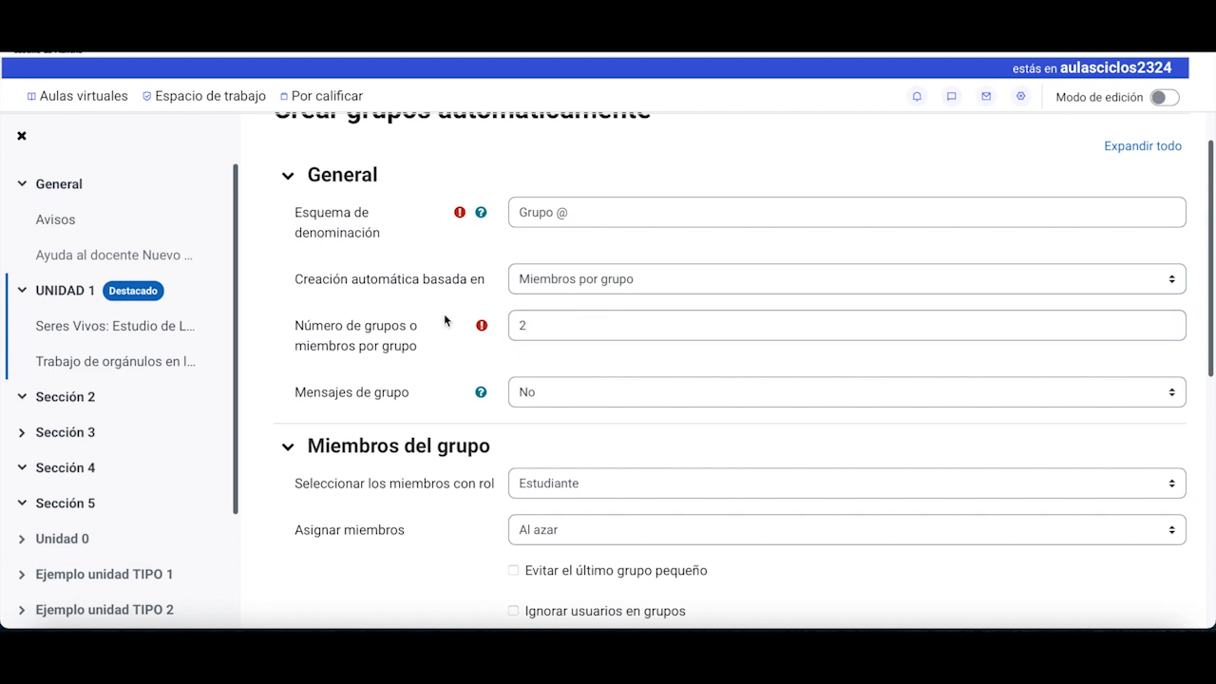
Step: Assign the automatically created groups to a new grouping (Nuevo agrupamiento) named "Práctica Unidad 1"
scroll(443, 314, "down", 1)
scroll(443, 320, "down", 1)
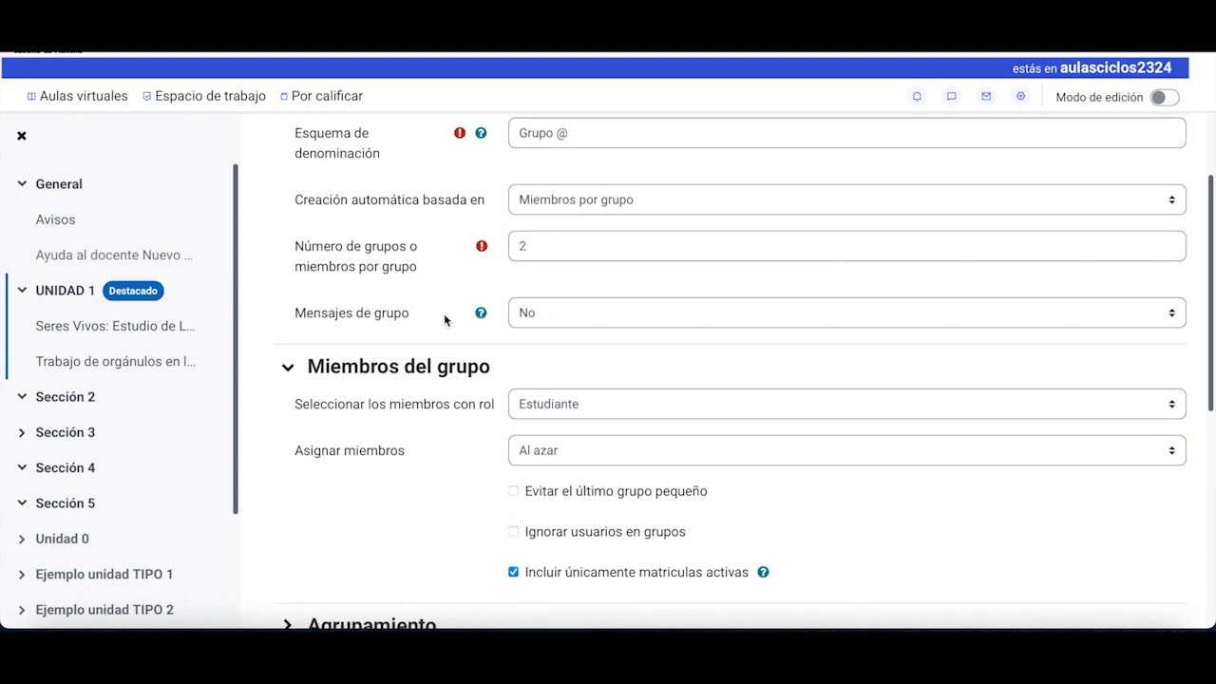
scroll(444, 320, "down", 1)
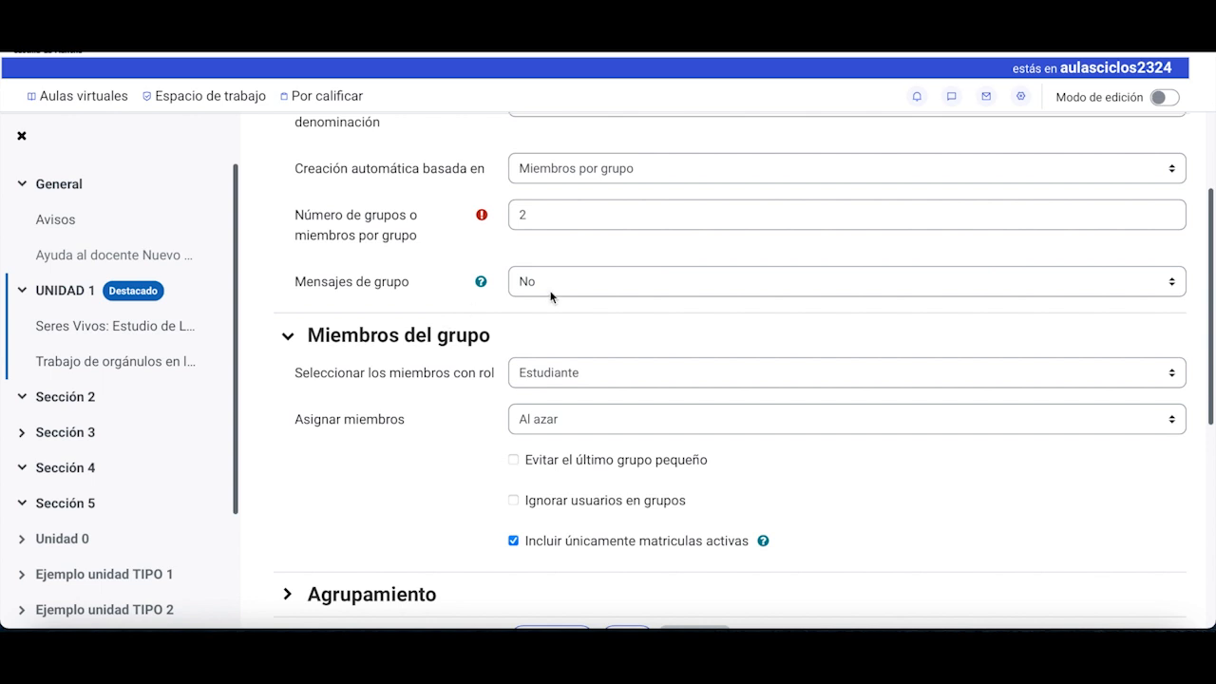
scroll(528, 275, "down", 2)
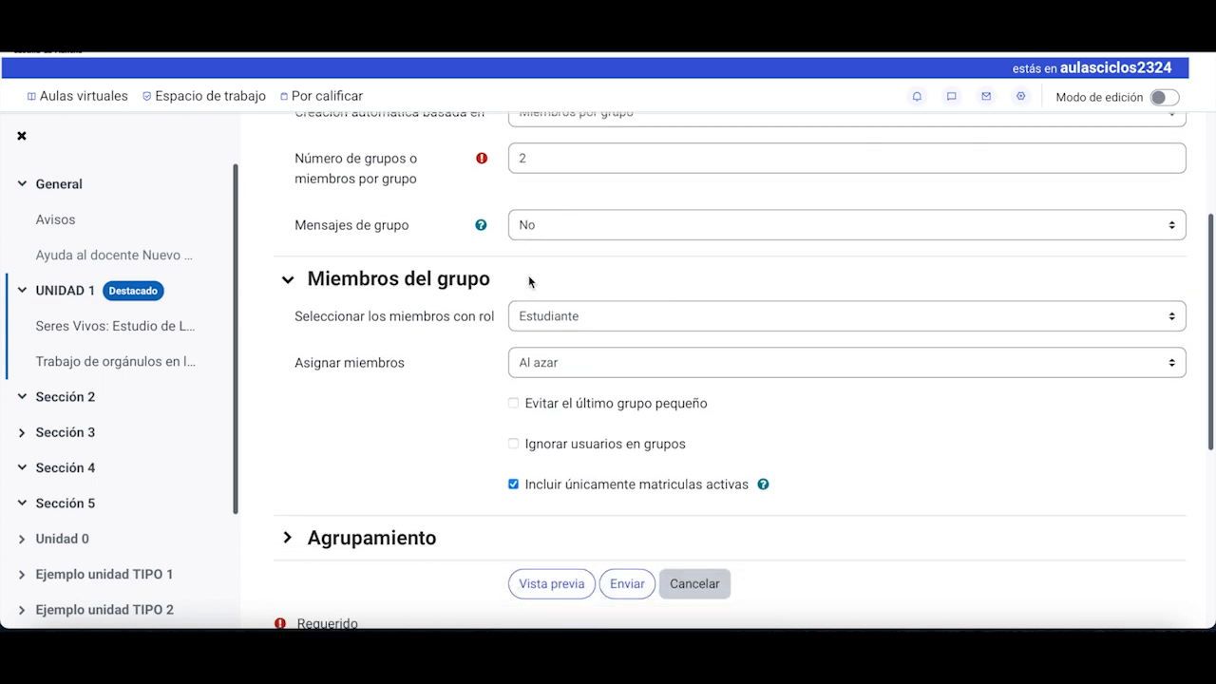
scroll(528, 281, "down", 2)
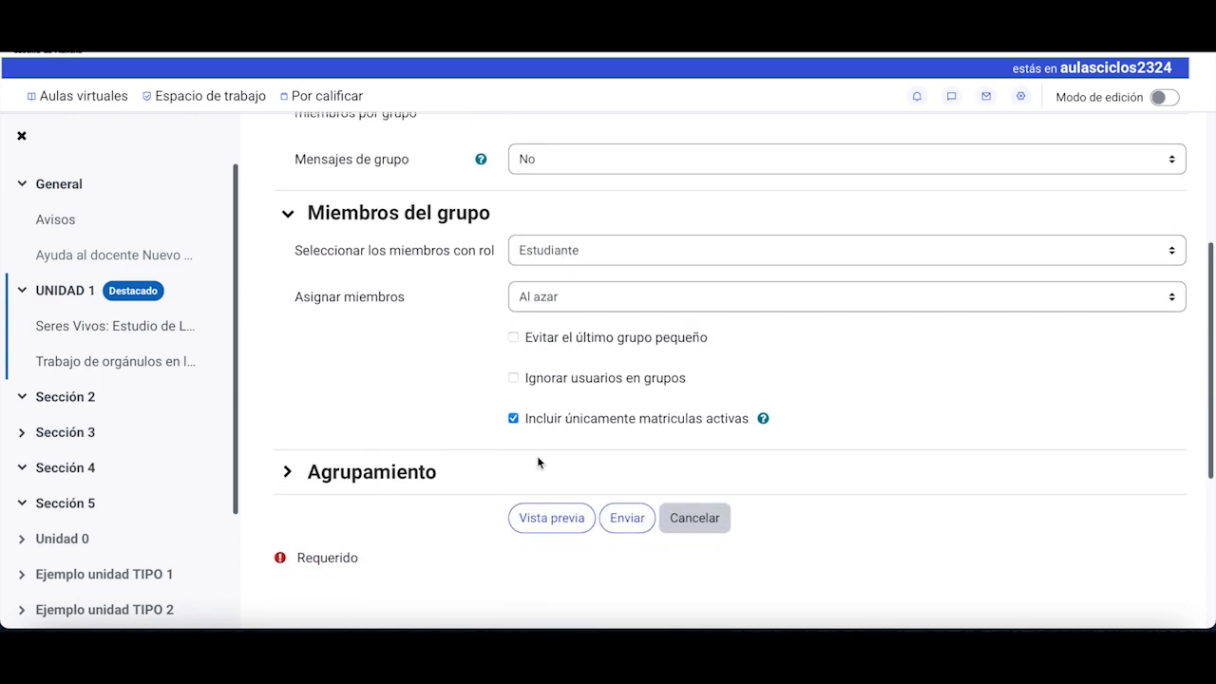
scroll(380, 442, "down", 3)
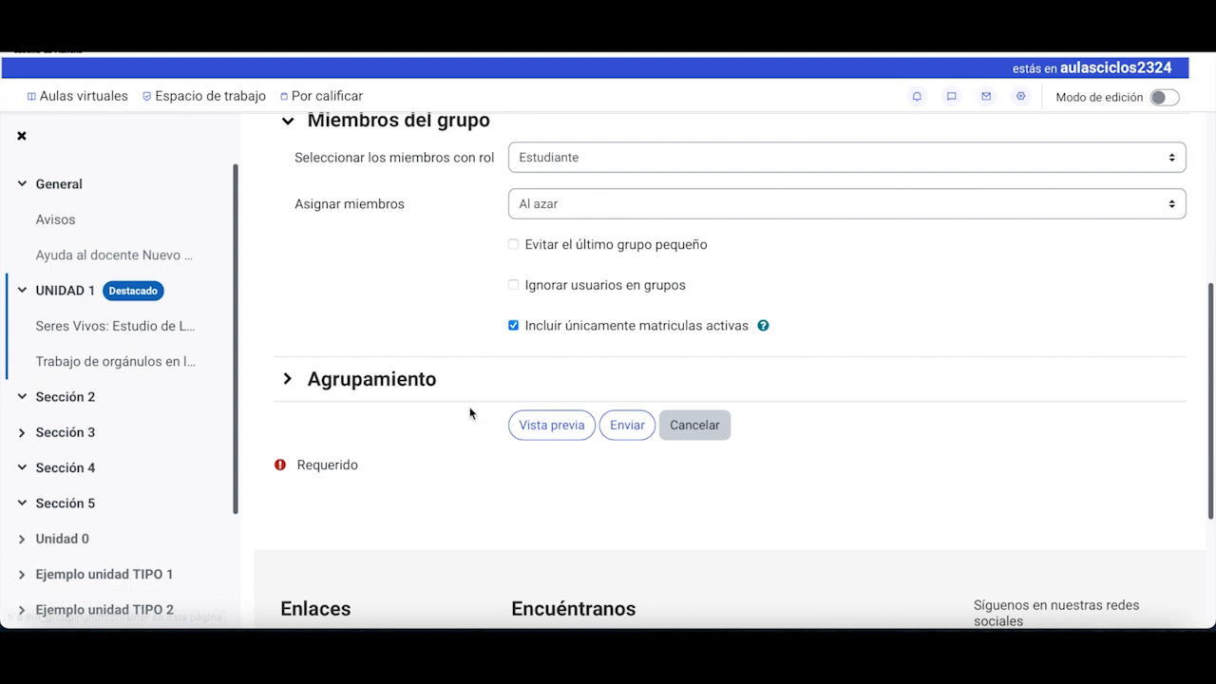
left_click(283, 380)
scroll(410, 394, "down", 2)
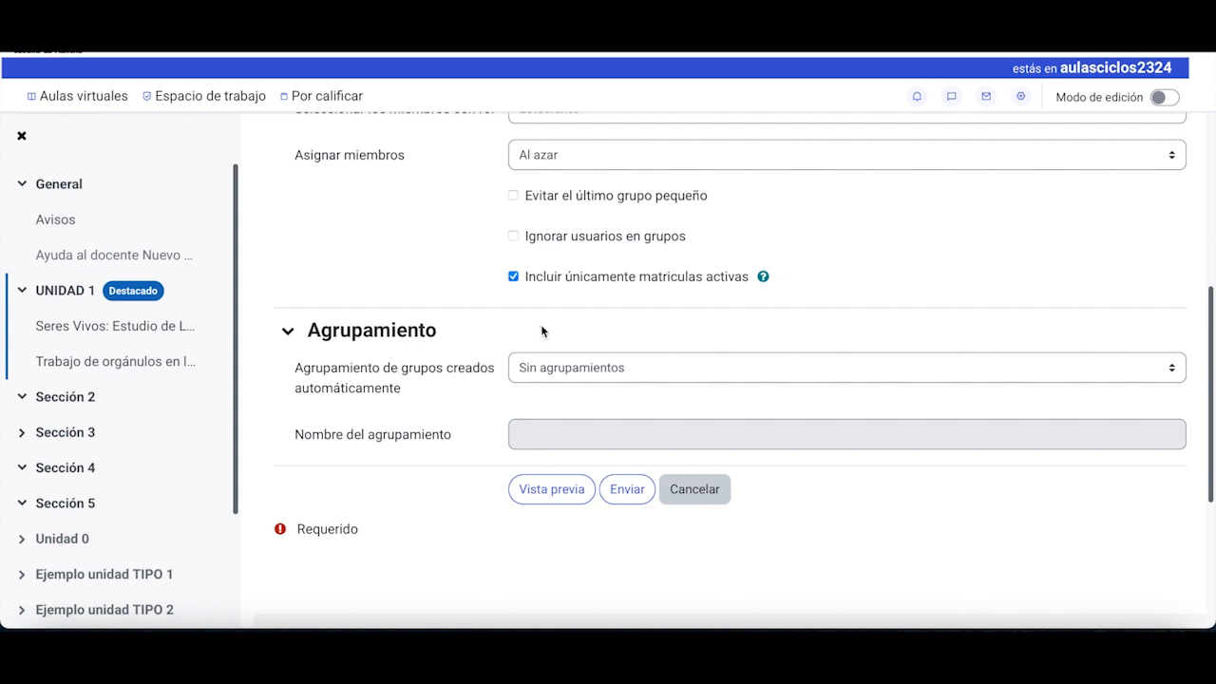
left_click(538, 366)
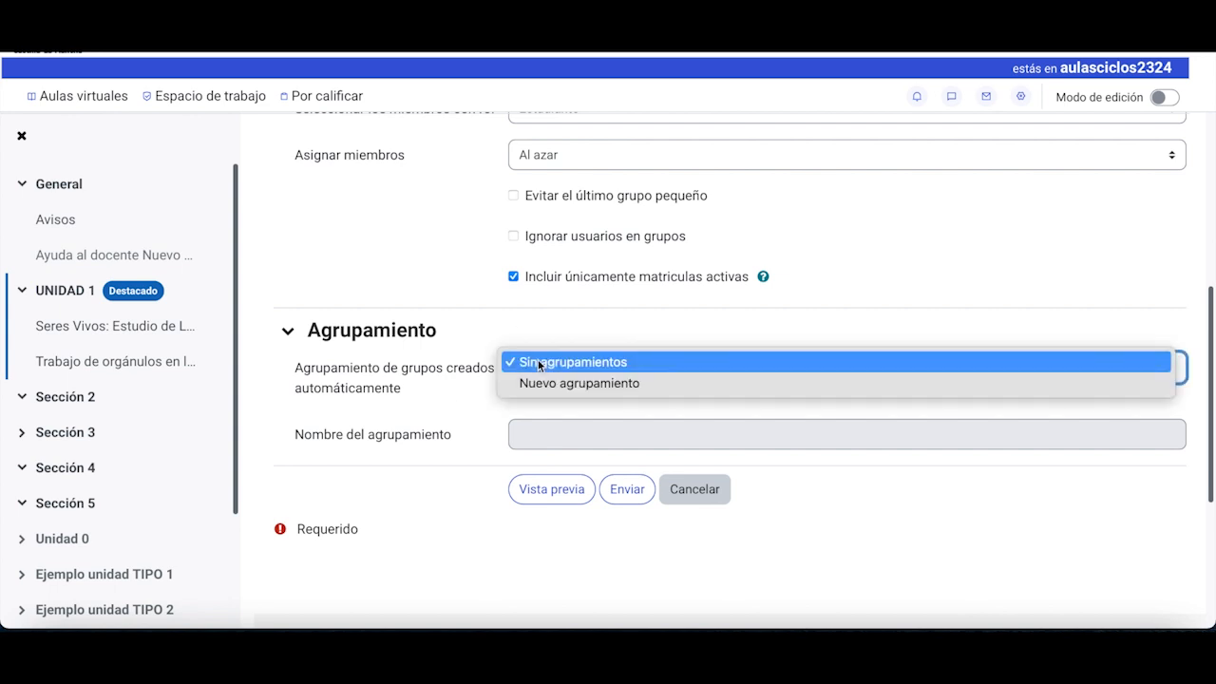
left_click(541, 385)
left_click(551, 437)
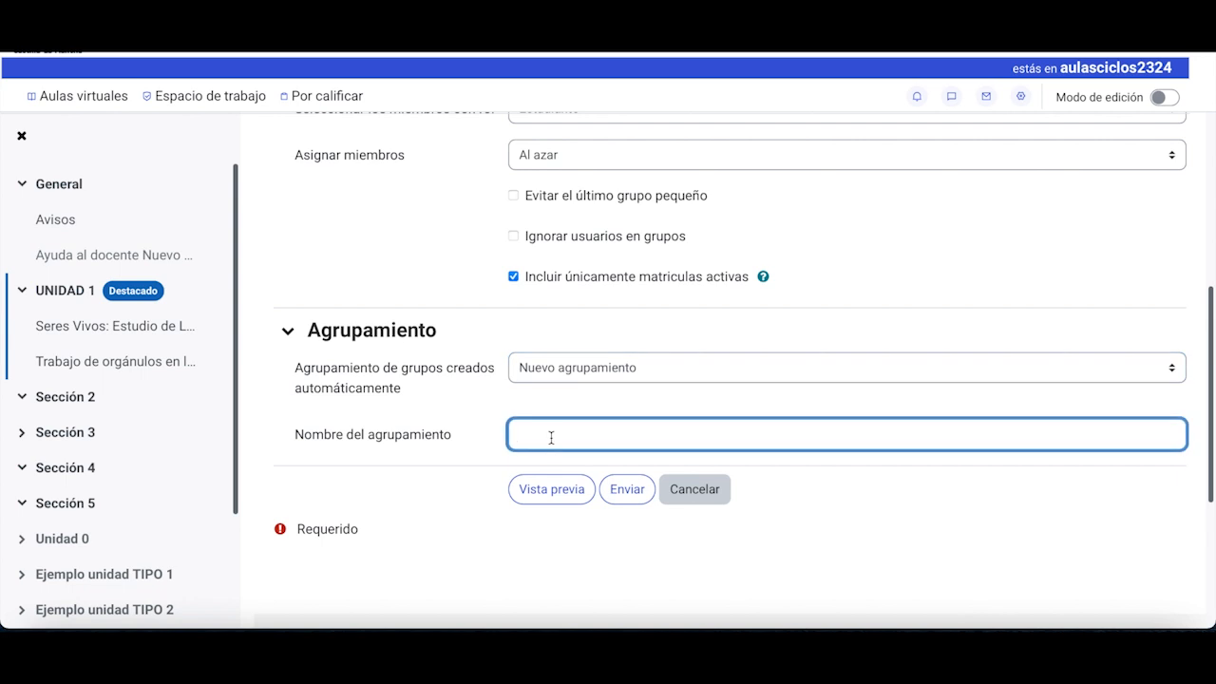
type("Práctica Unidad 1")
left_click(488, 523)
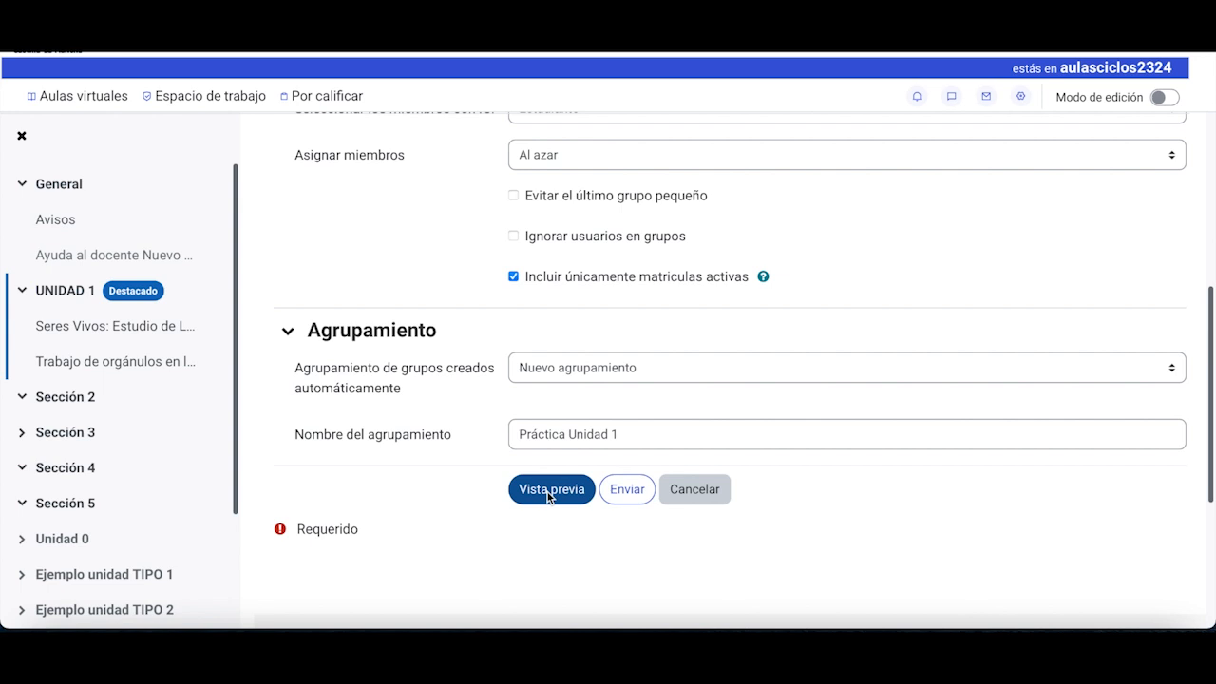
Step: Preview how the students are distributed among the groups and submit the form to create them
left_click(551, 489)
scroll(547, 494, "down", 5)
scroll(549, 496, "down", 5)
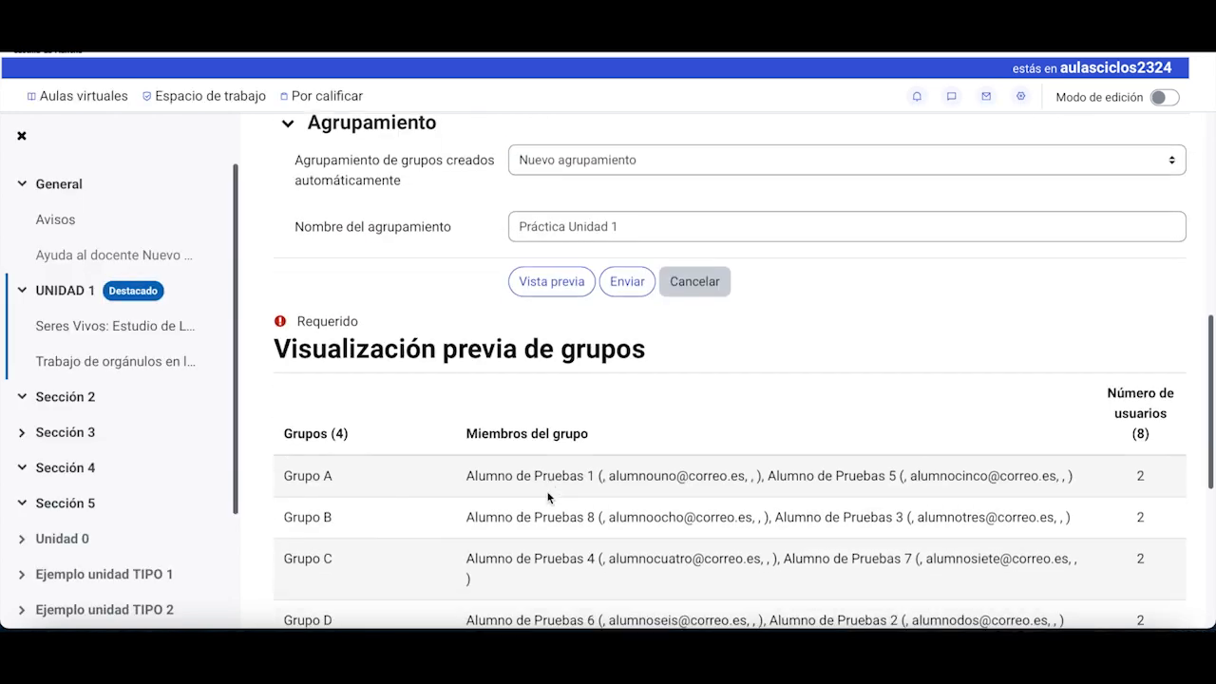
scroll(475, 427, "up", 1)
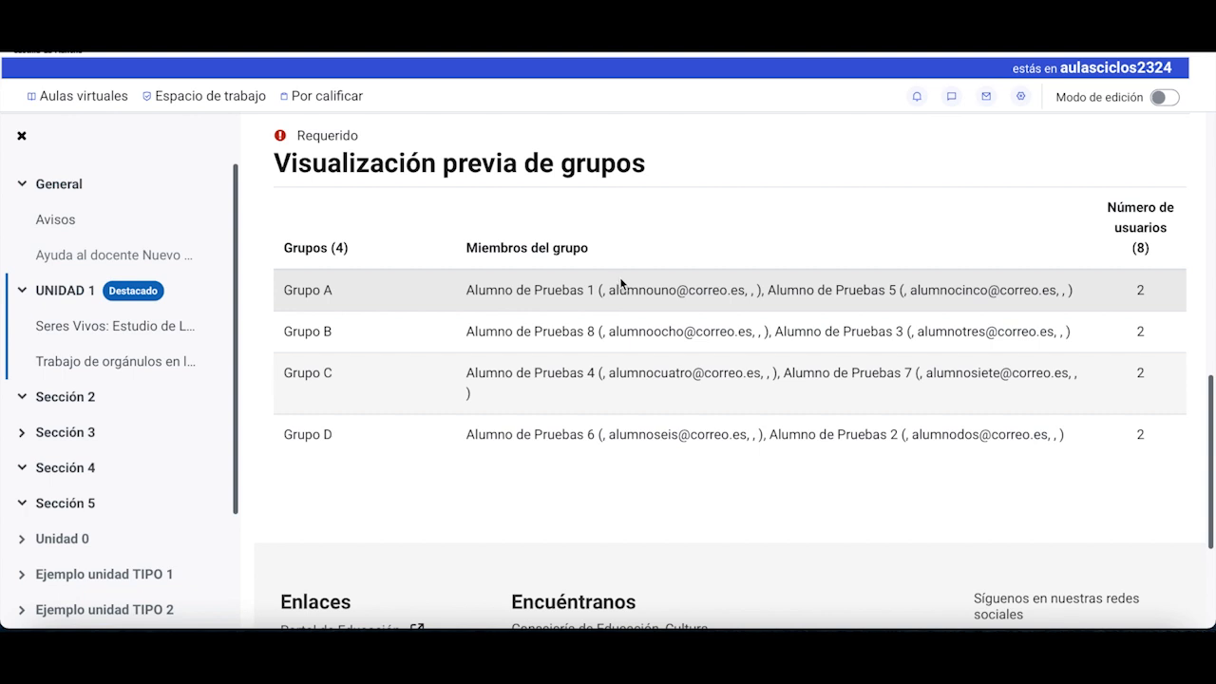
scroll(620, 438, "down", 2)
scroll(620, 438, "up", 5)
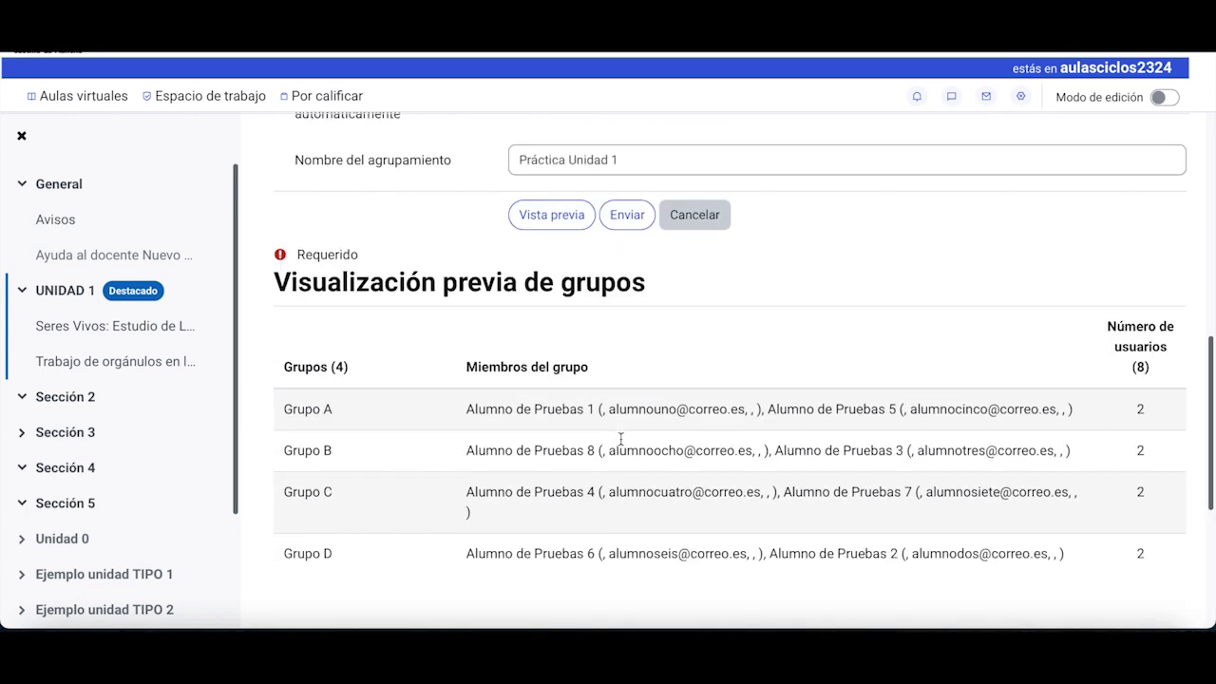
scroll(581, 410, "down", 1)
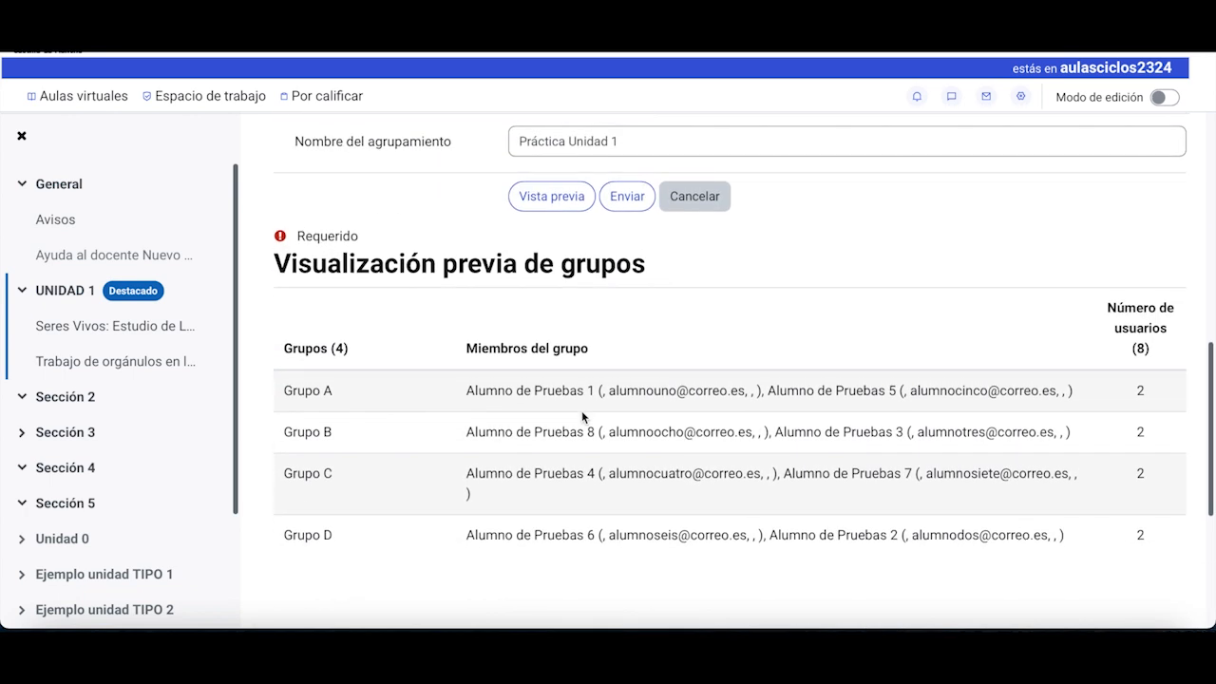
scroll(553, 306, "up", 1)
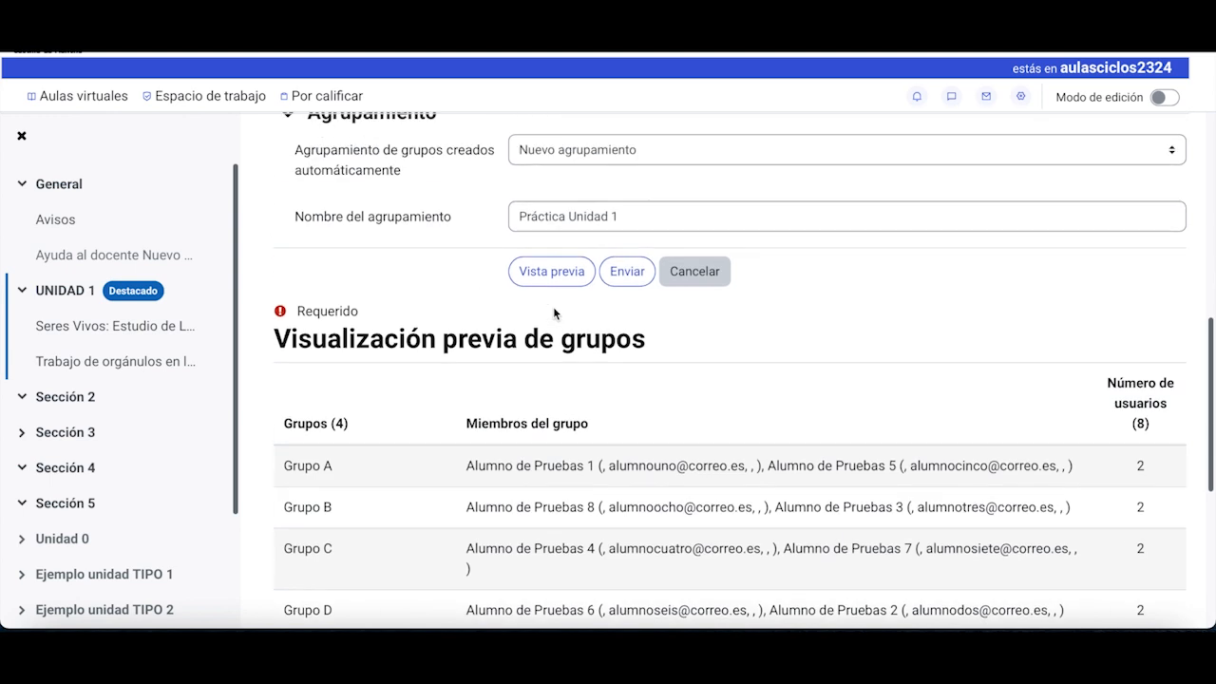
left_click(617, 273)
Step: Check the members of Grupo A, Grupo B and Grupo D, and view the course's groupings (Agrupamientos)
scroll(617, 269, "down", 1)
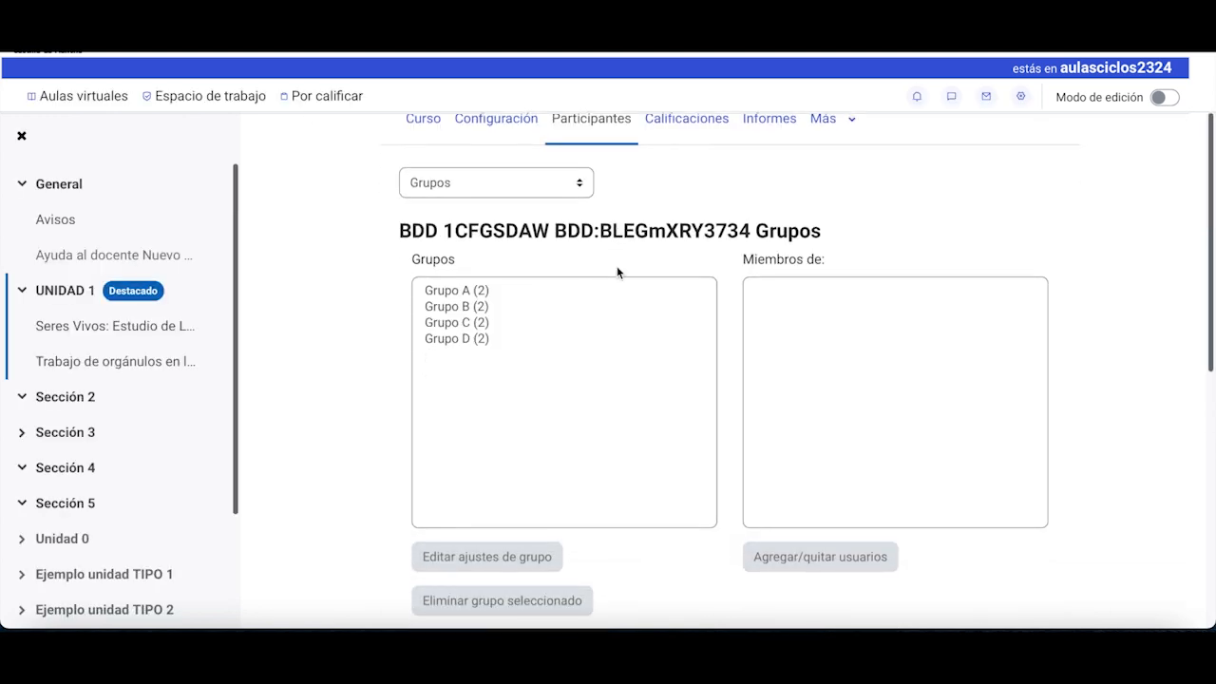
left_click(469, 294)
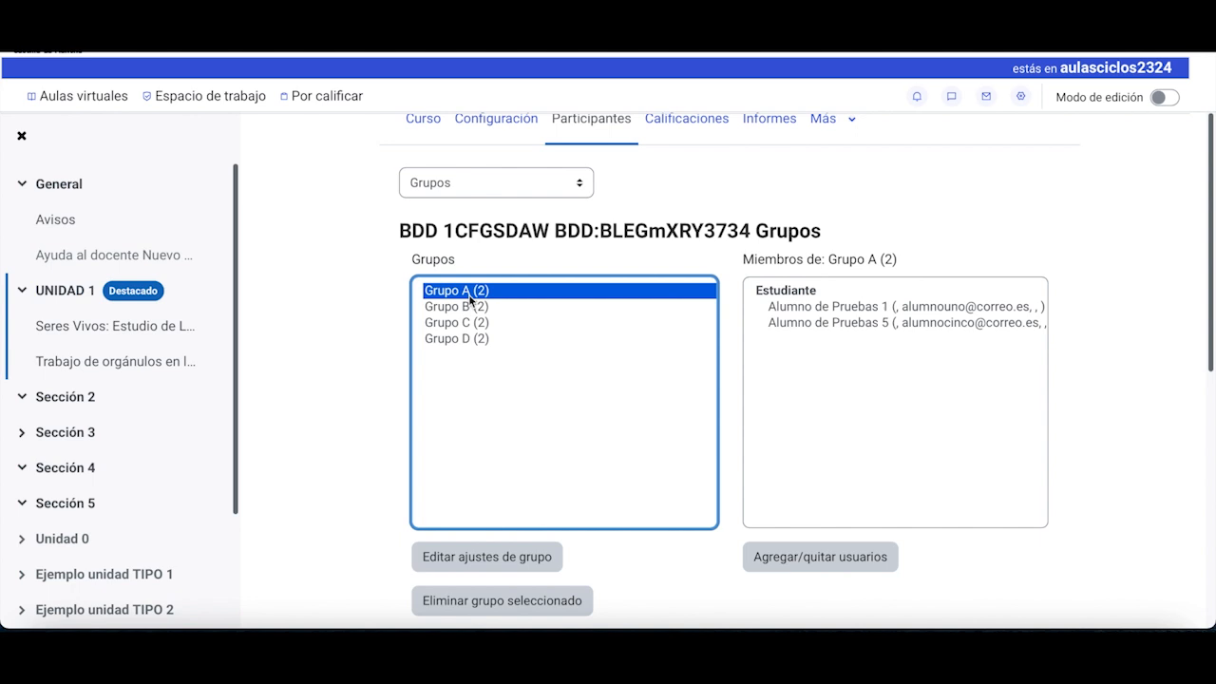
left_click(469, 307)
left_click(468, 338)
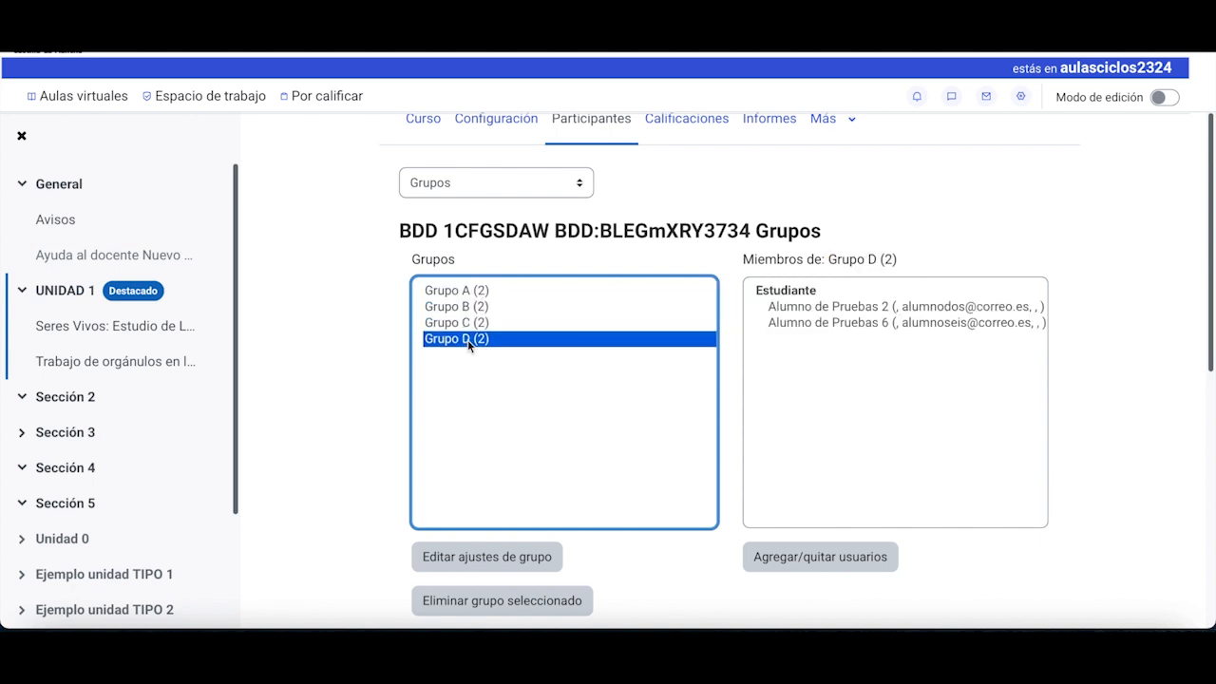
scroll(467, 339, "up", 2)
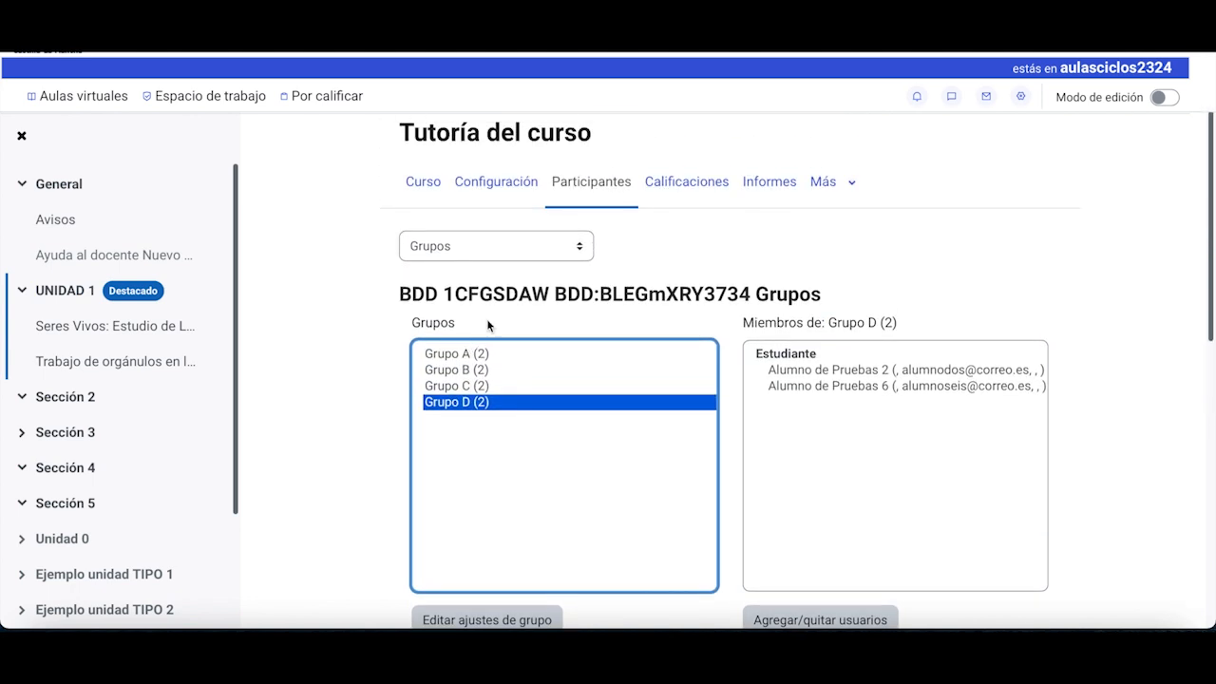
left_click(559, 249)
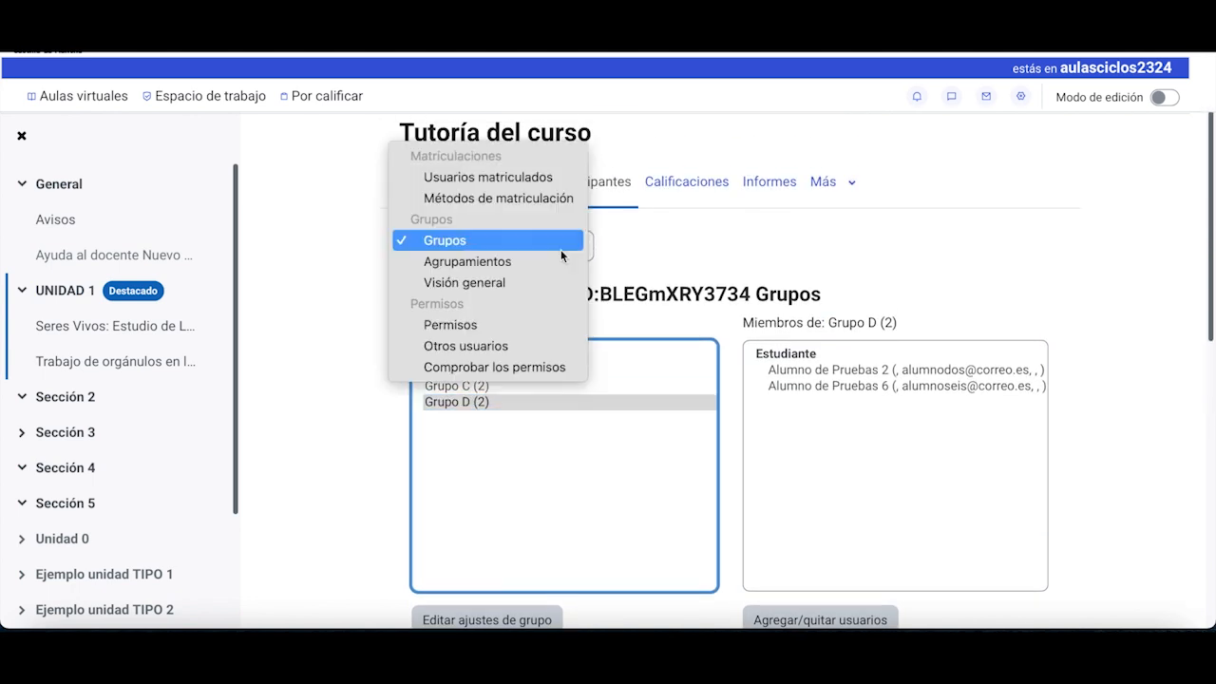
left_click(494, 262)
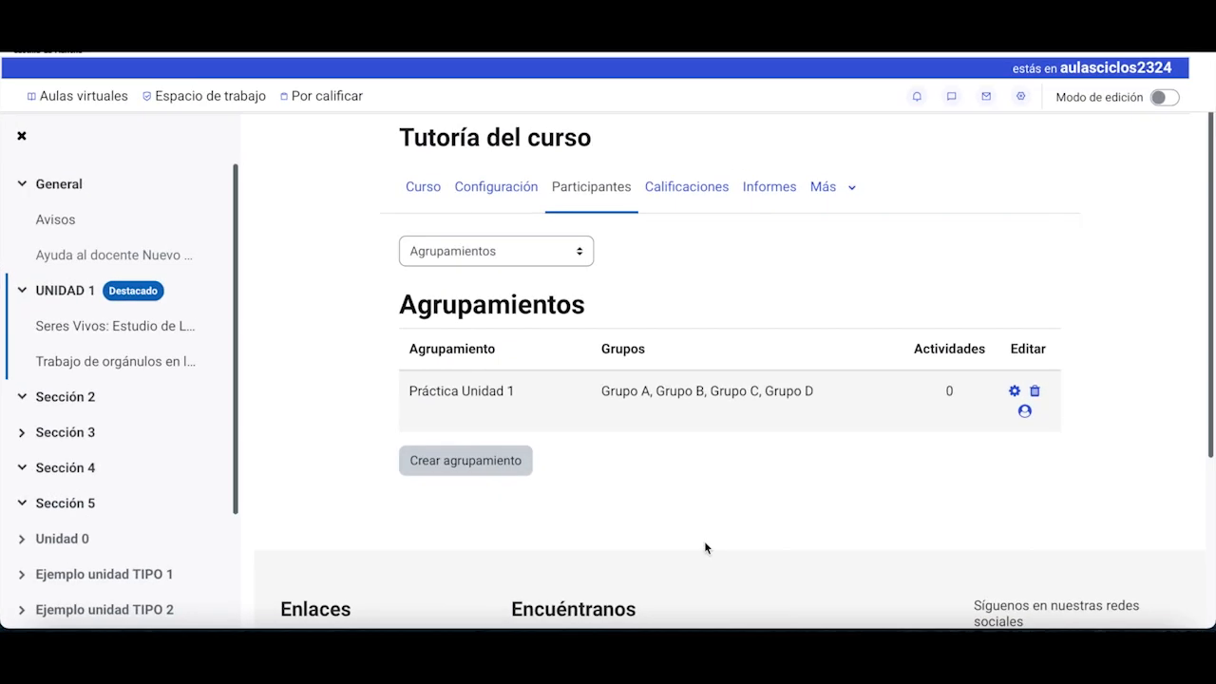
Step: Go back to the course's Grupos page and start a manually created group named "Grupo TC1"
left_click(571, 254)
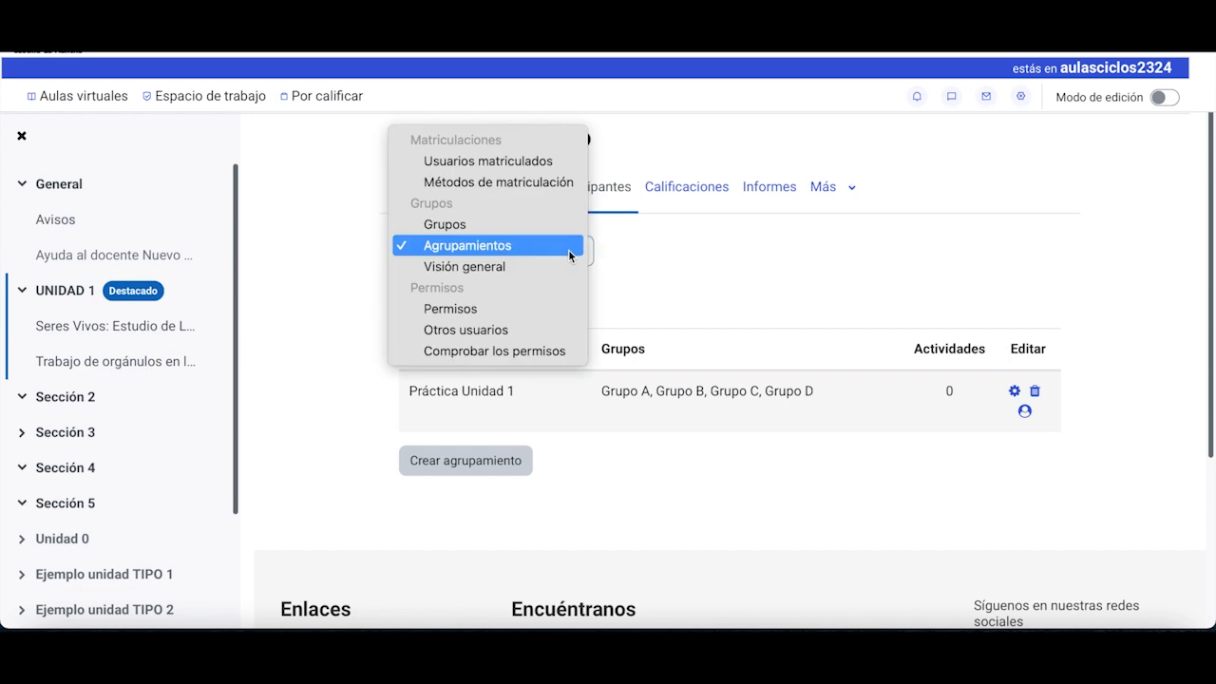
left_click(556, 226)
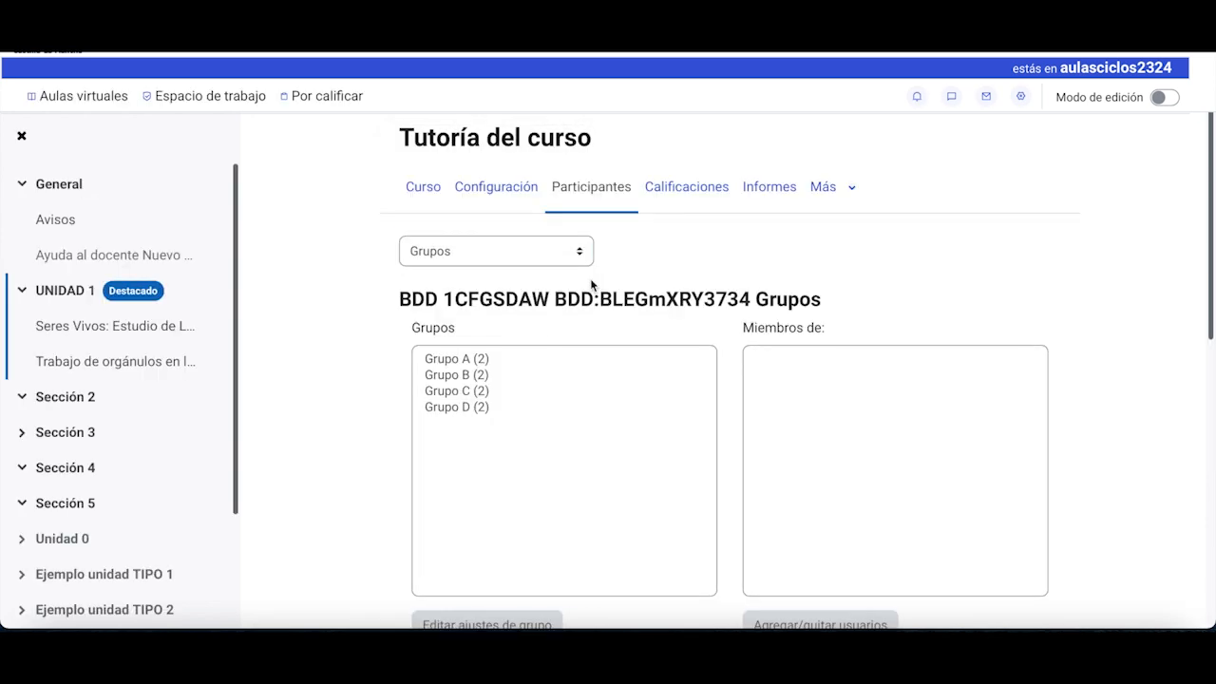
scroll(590, 283, "down", 4)
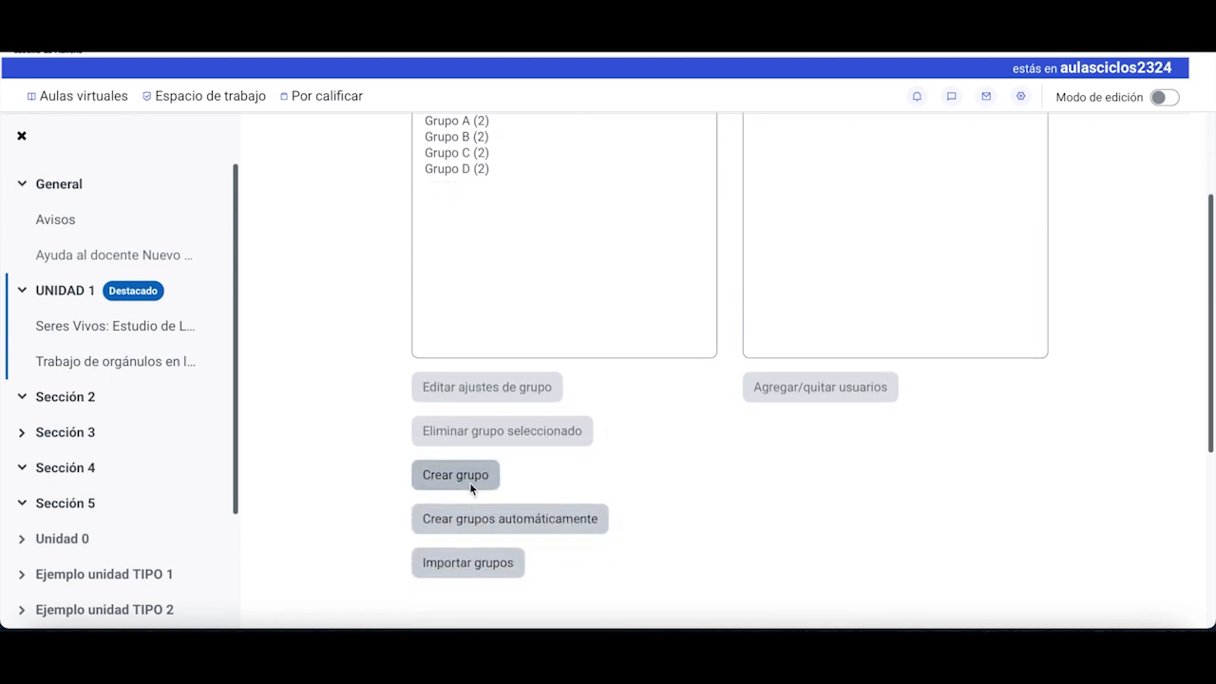
left_click(470, 484)
left_click(561, 280)
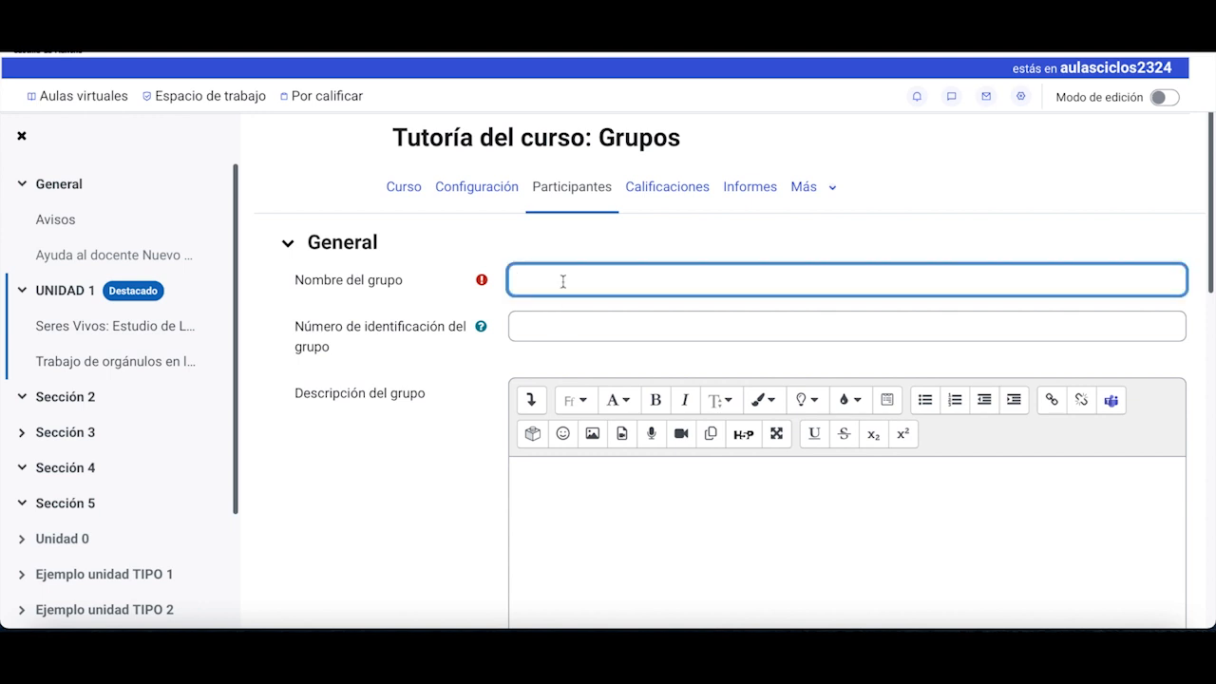
type("Grupo TC1")
Step: Reuse "Grupo TC1" as the new group's identification number and description, and save the group
scroll(607, 238, "down", 1)
key("ctrl+a")
key("ctrl+c")
left_click(554, 245)
key("ctrl+v")
left_click(578, 438)
key("ctrl+v")
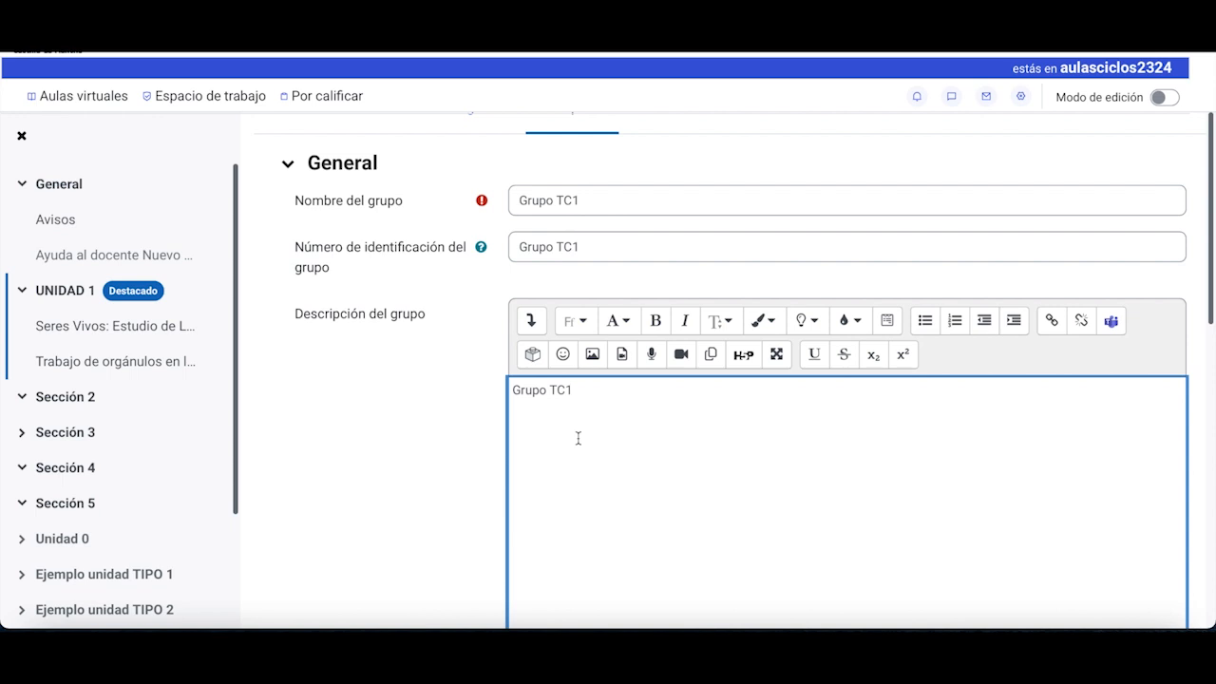
scroll(578, 437, "down", 5)
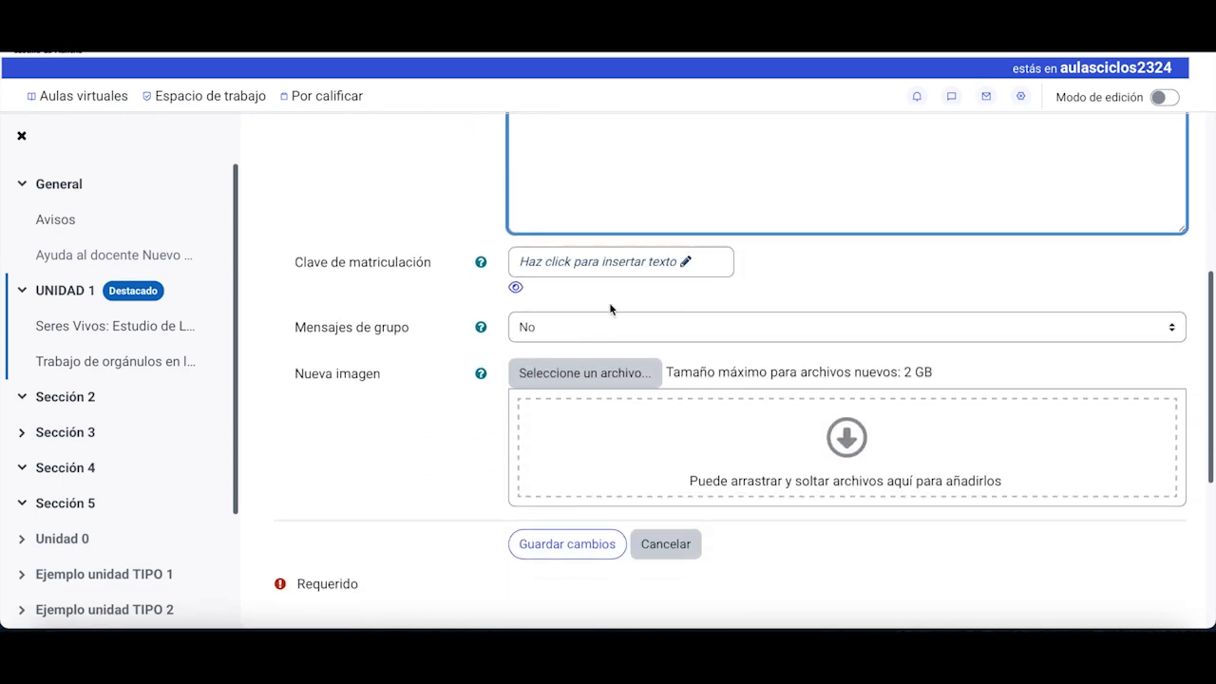
scroll(608, 302, "down", 2)
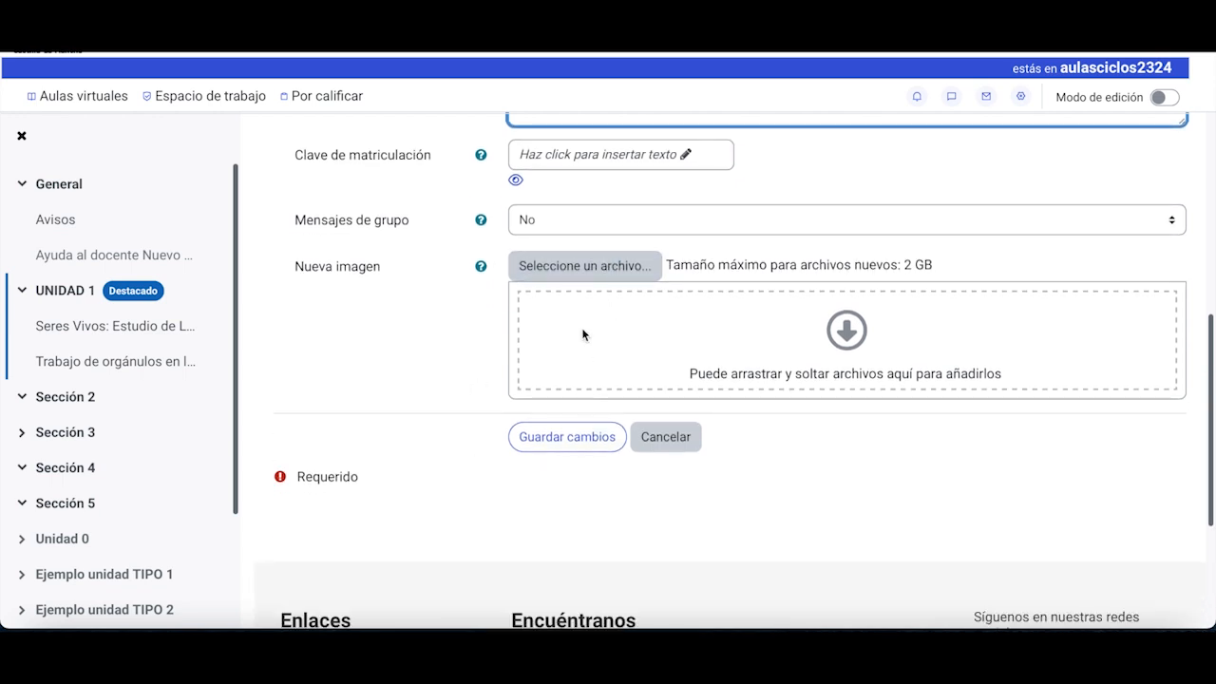
left_click(567, 443)
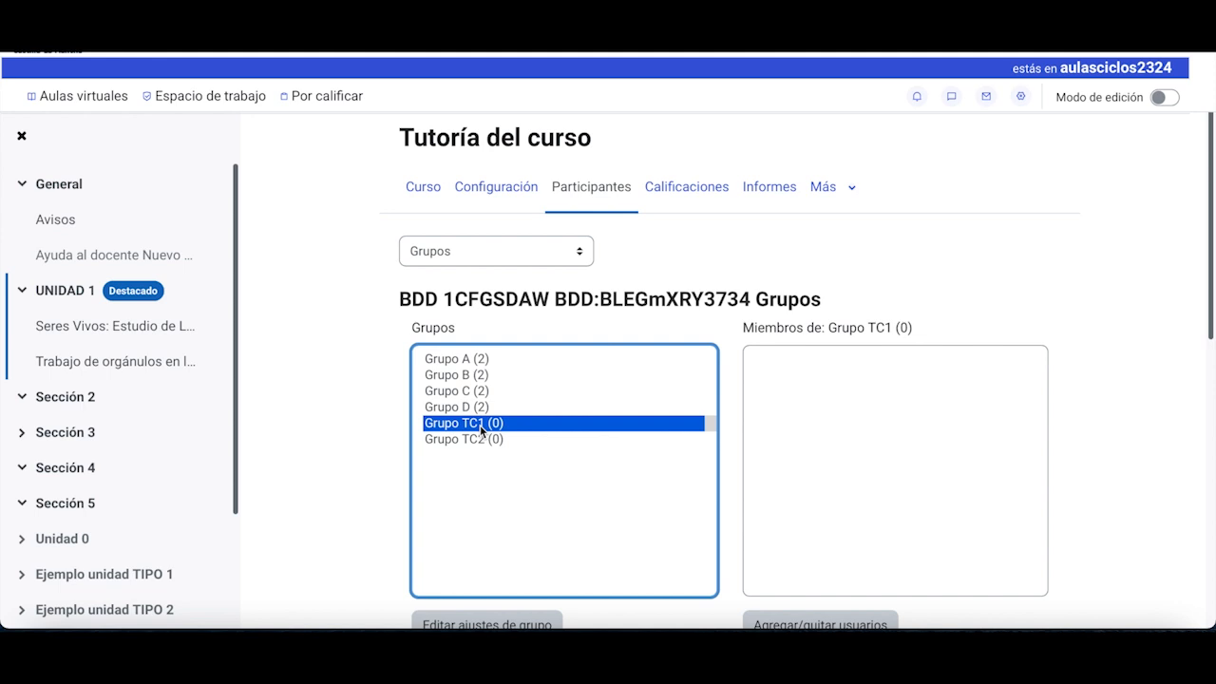
Step: Add the students Alumno de Pruebas 1 and Alumno de Pruebas 4 to Grupo TC1
scroll(729, 493, "down", 1)
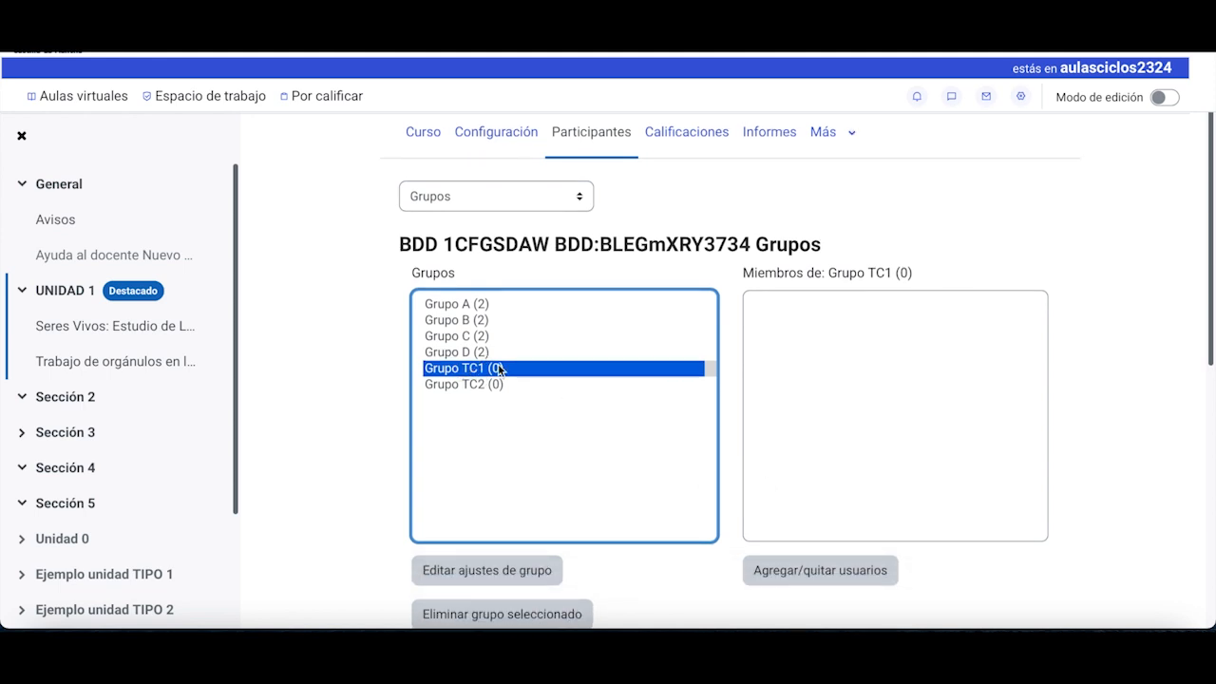
left_click(800, 572)
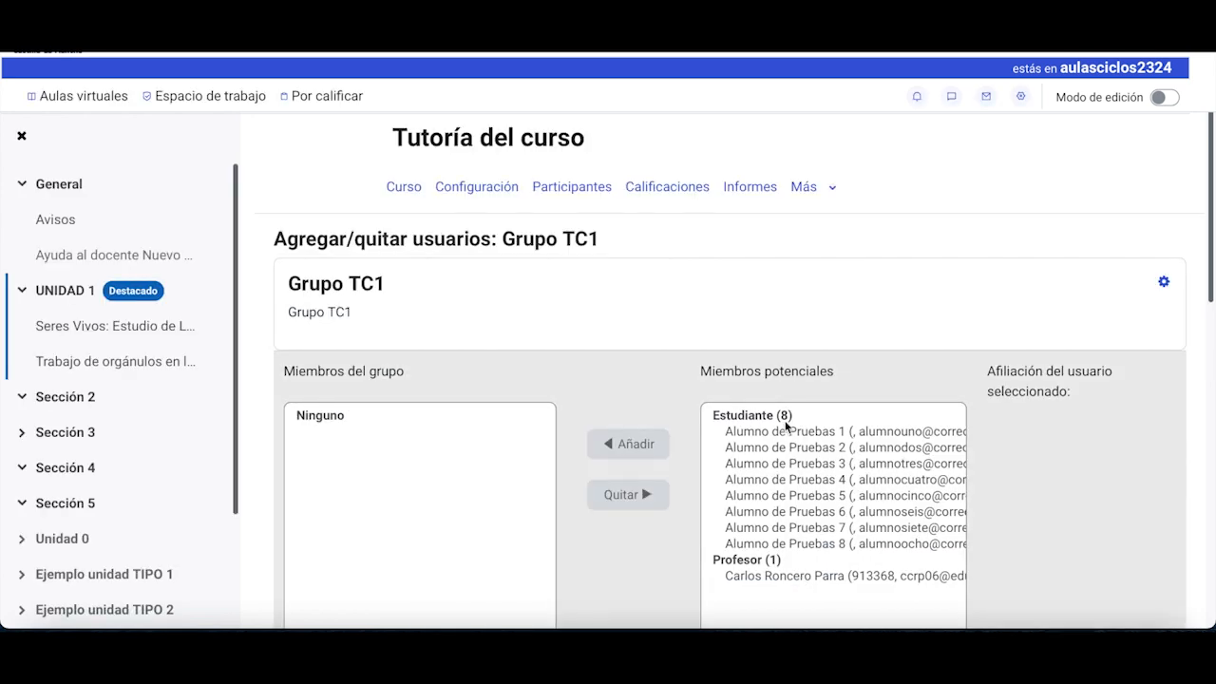
left_click(787, 433)
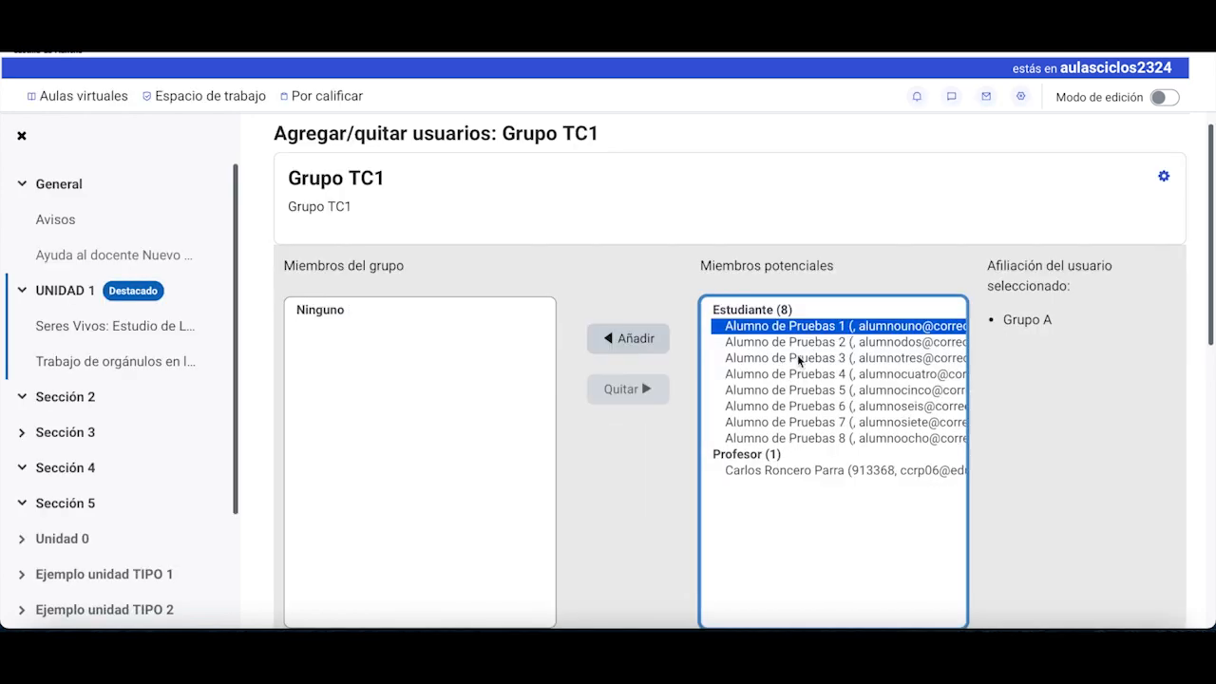
left_click(632, 344)
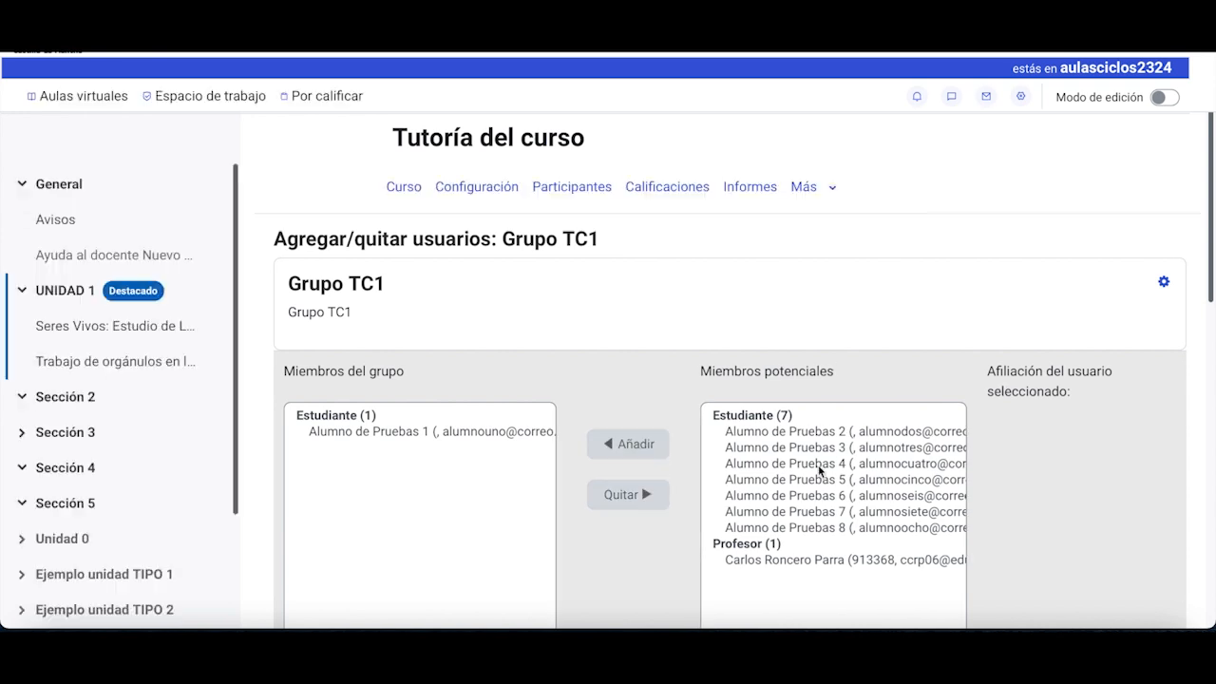
left_click(817, 462)
left_click(634, 342)
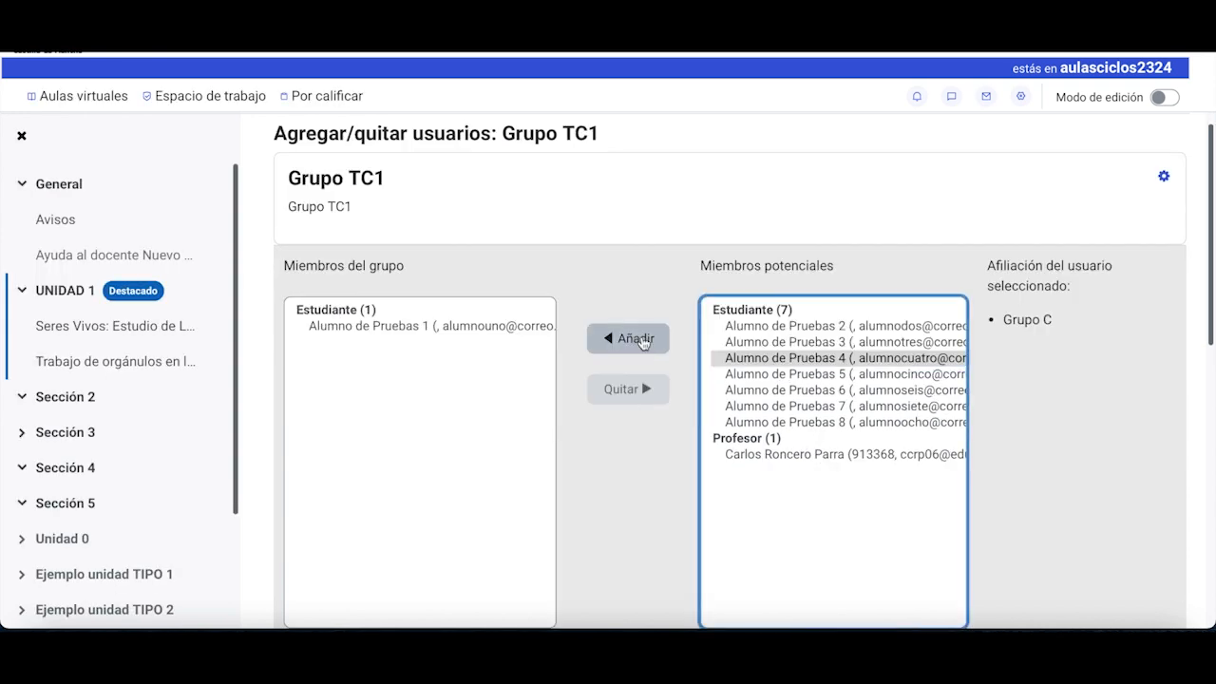
Step: Add the students Alumno de Pruebas 6 and Alumno de Pruebas 8 to Grupo TC1 and return to the groups list
left_click(807, 373)
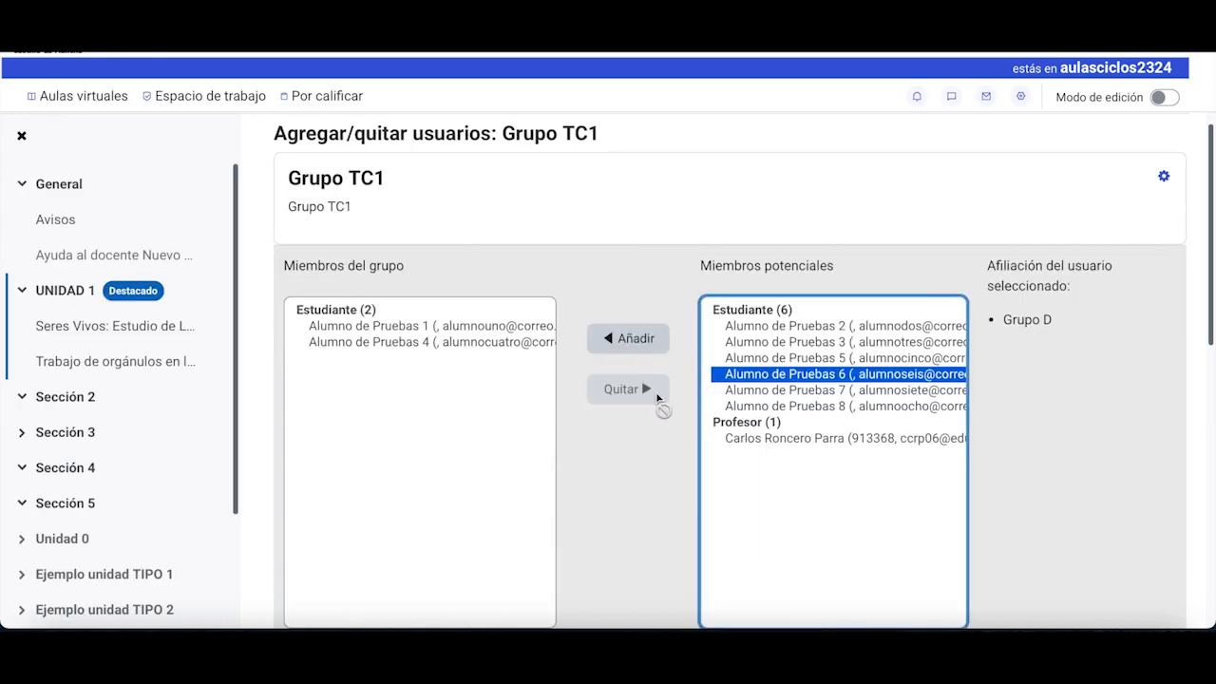
left_click(637, 338)
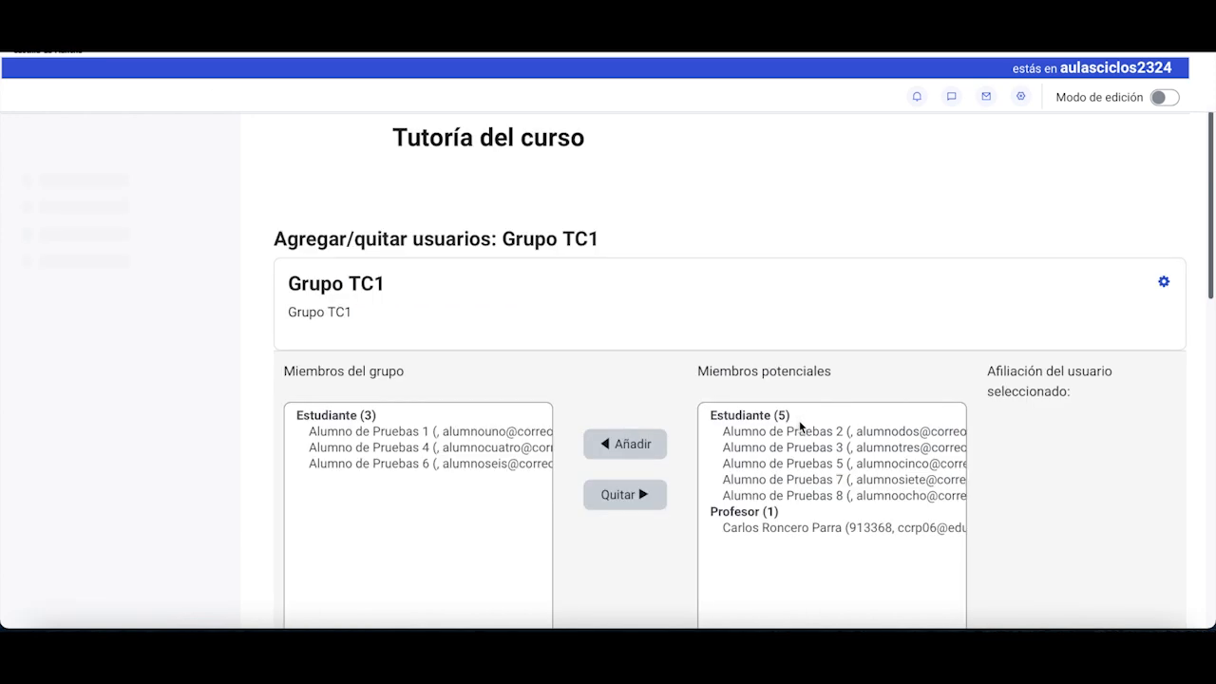
left_click(832, 498)
left_click(642, 342)
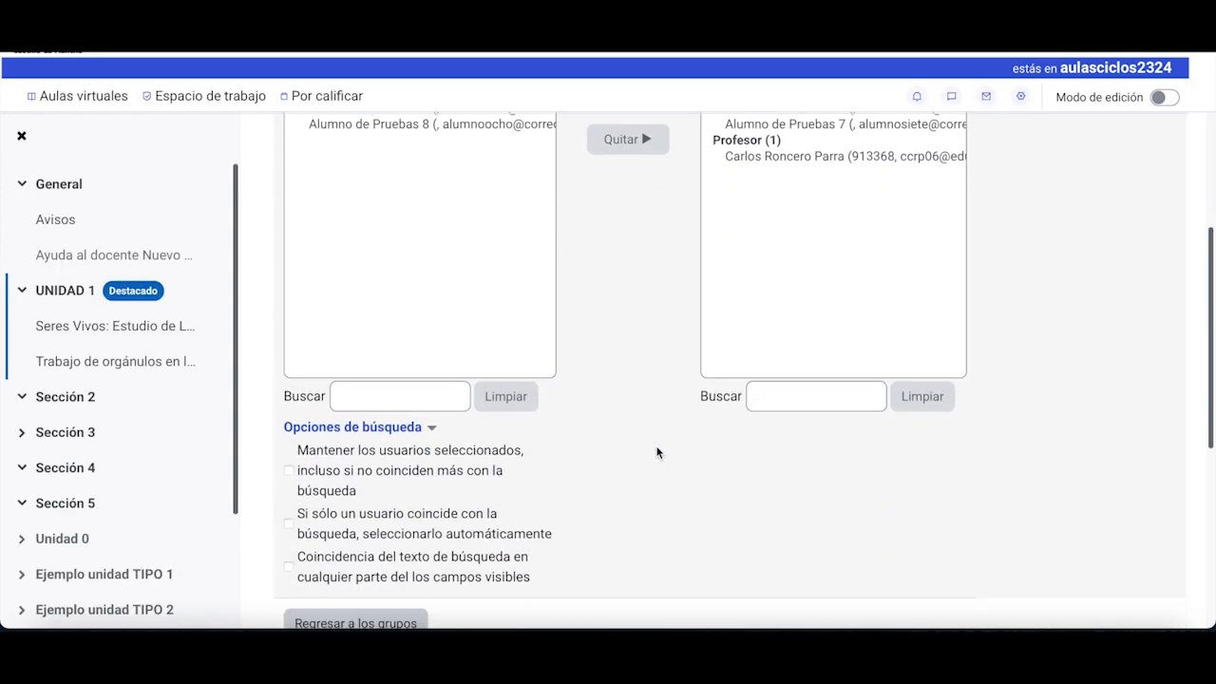
scroll(656, 452, "down", 3)
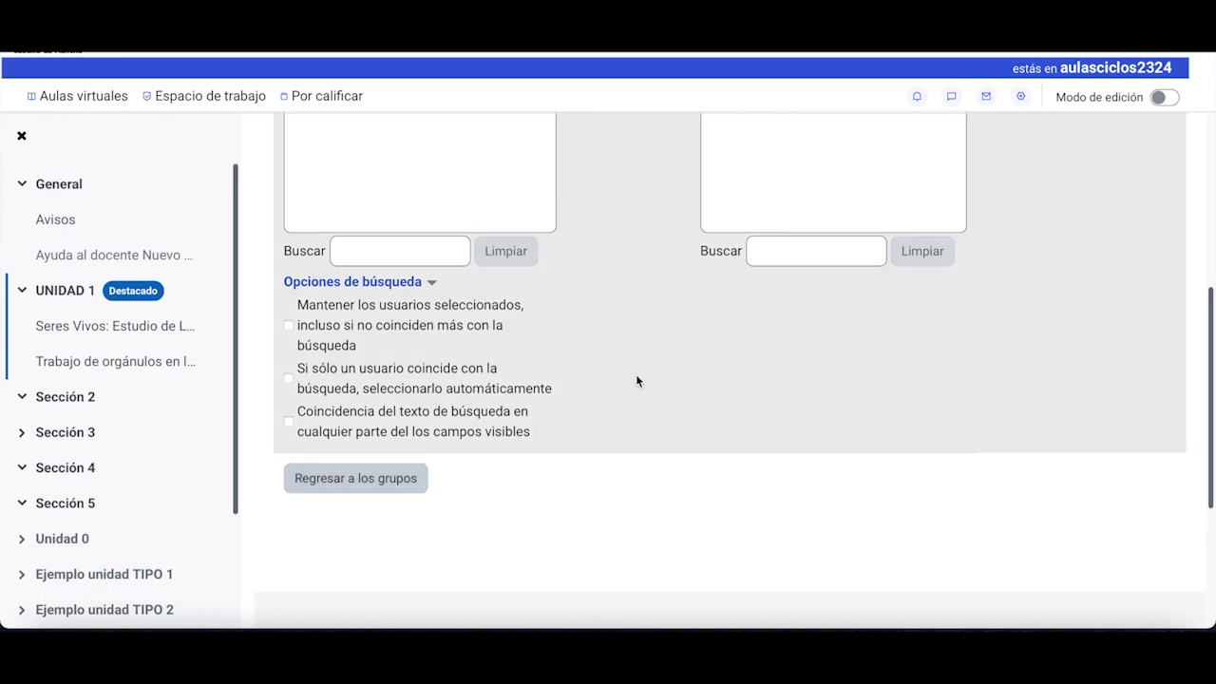
scroll(636, 381, "up", 1)
scroll(636, 381, "down", 1)
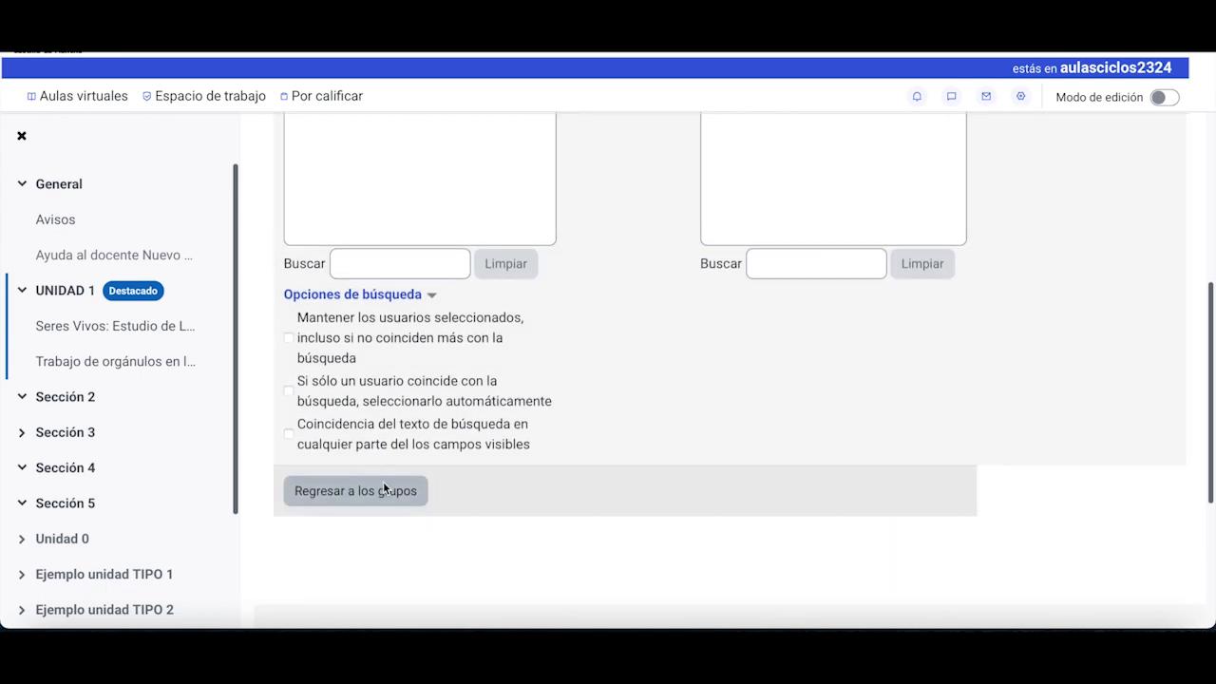
left_click(384, 489)
Step: Open the page for adding and removing users of Grupo TC2
left_click(494, 446)
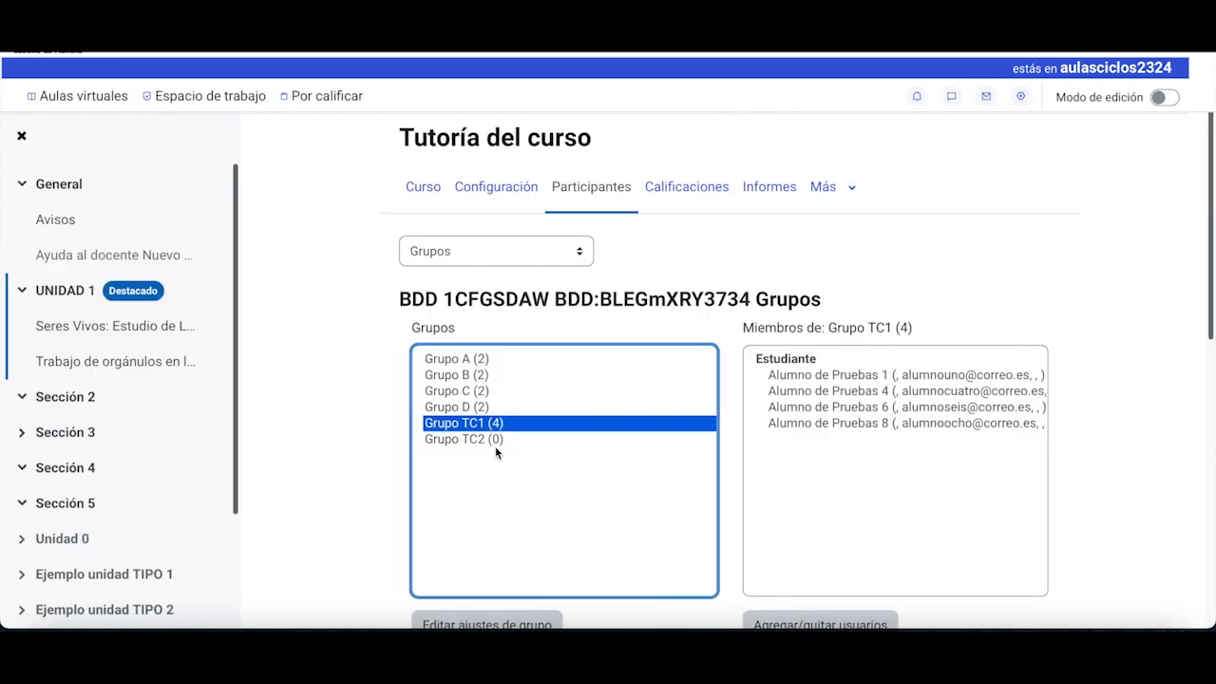
left_click(495, 443)
scroll(711, 448, "down", 3)
left_click(785, 465)
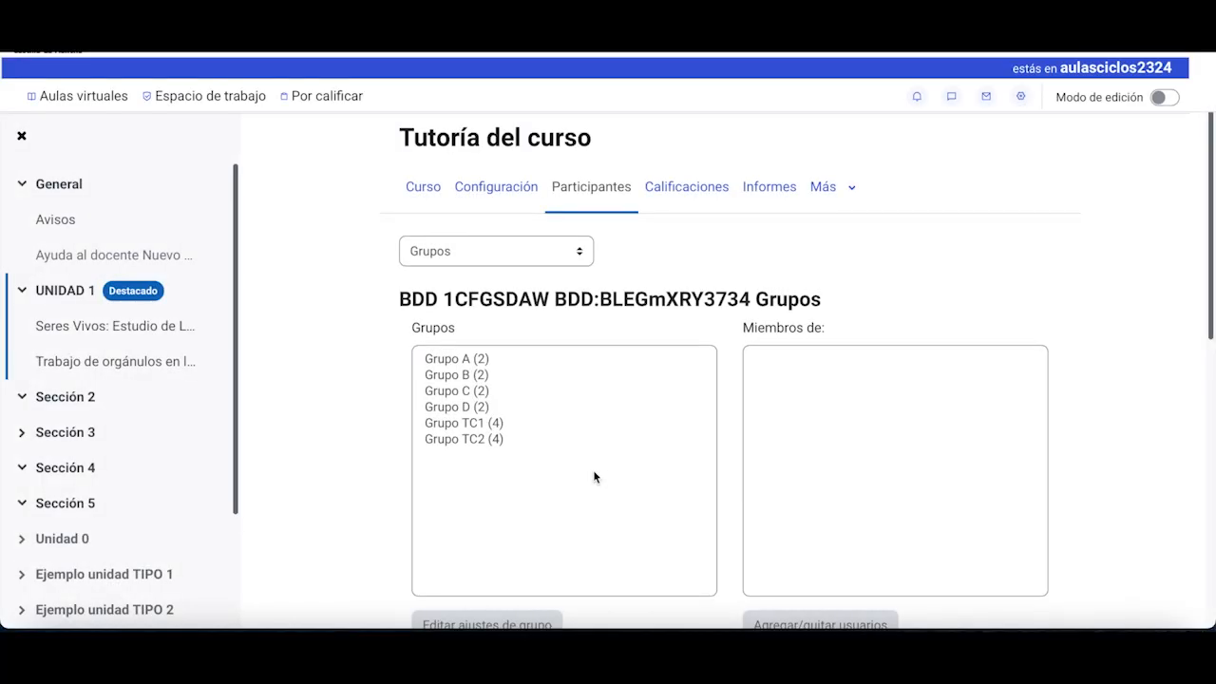
Step: Compare the members of Grupo TC1 and Grupo TC2 in the groups list
left_click(478, 440)
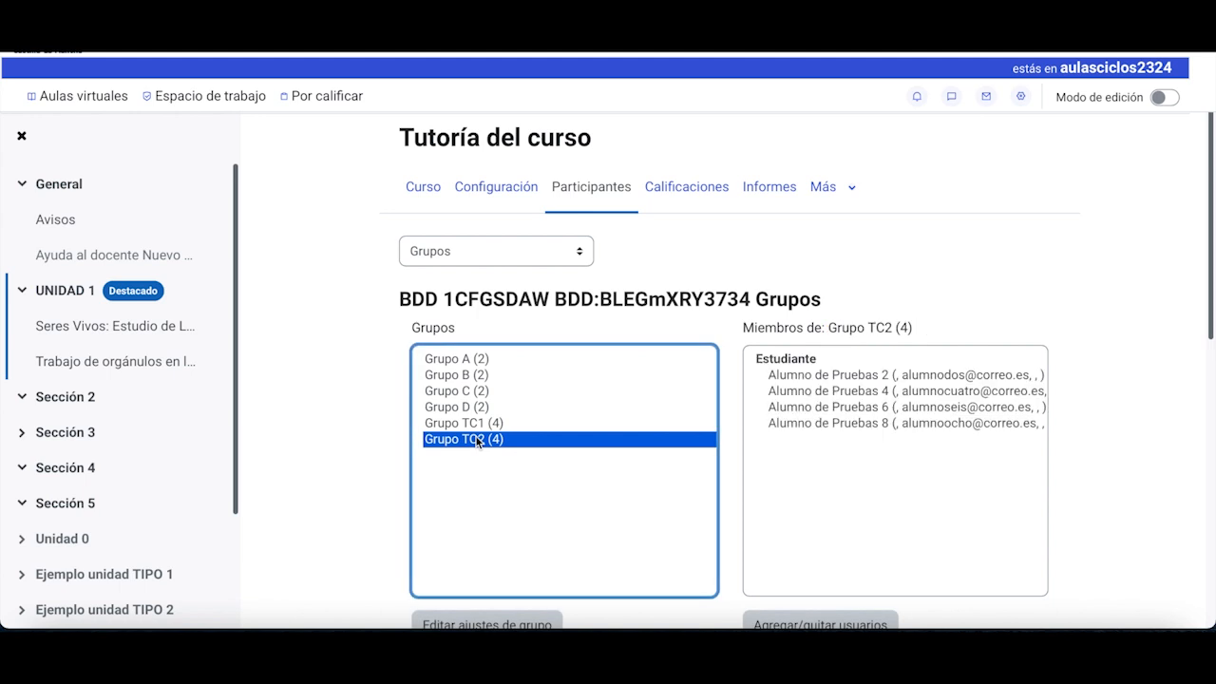
left_click(474, 424)
left_click(478, 438)
left_click(475, 423)
left_click(478, 438)
Step: Start a new grouping on the Agrupamientos page and name it "Trabajo Colaborativo UD2"
left_click(581, 250)
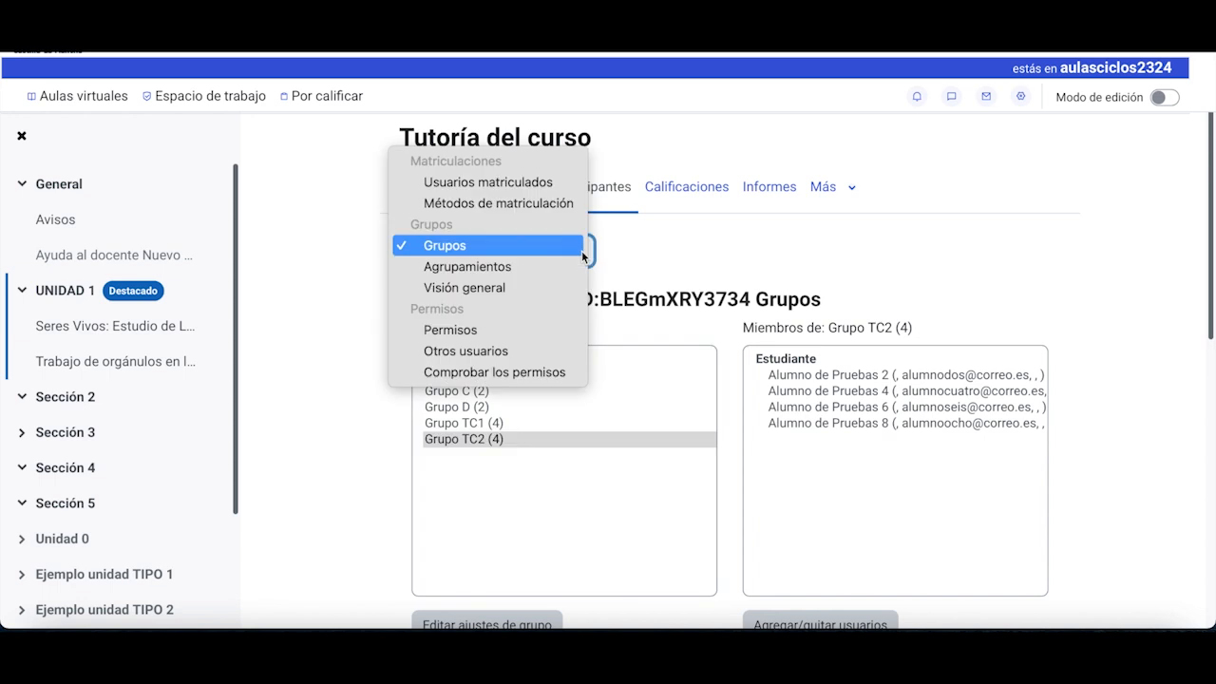
left_click(509, 271)
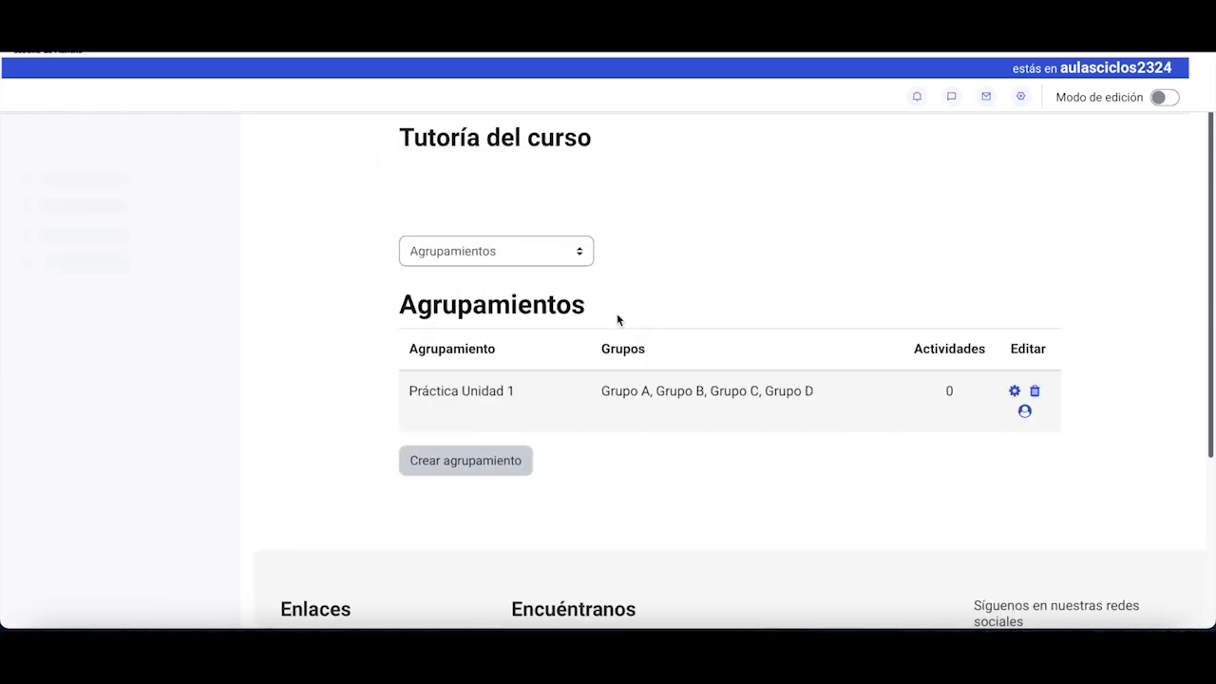
scroll(618, 320, "down", 1)
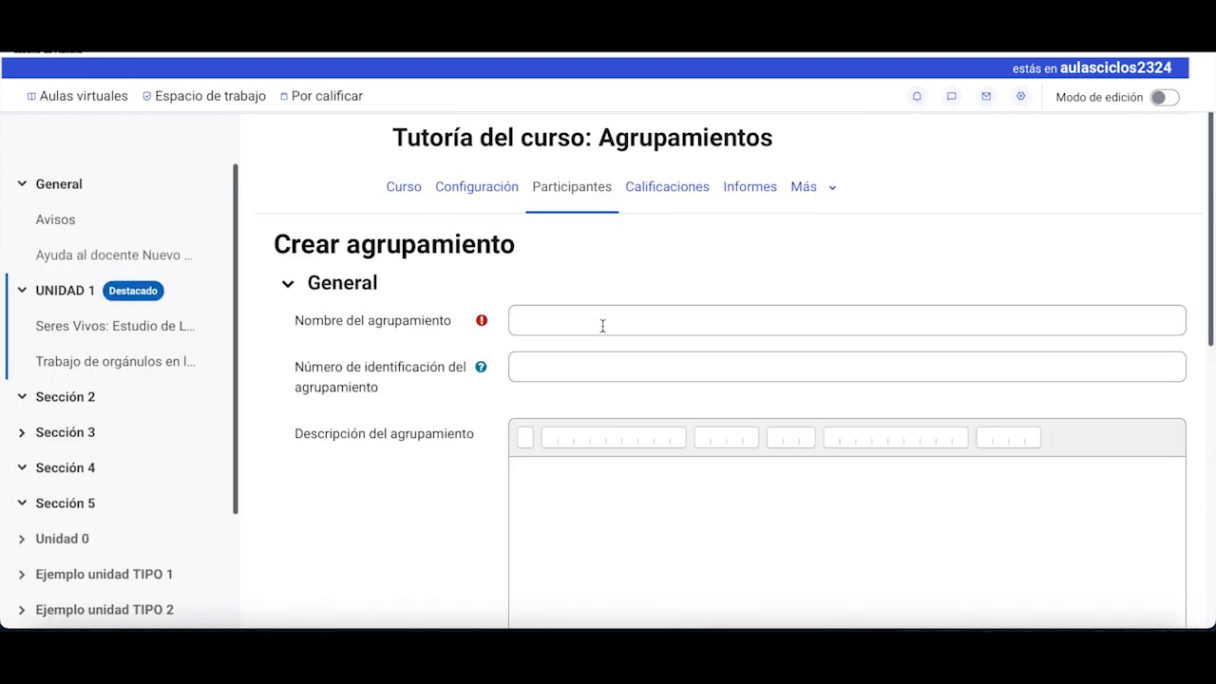
left_click(602, 325)
type("Tr")
key("BackSpace")
key("BackSpace")
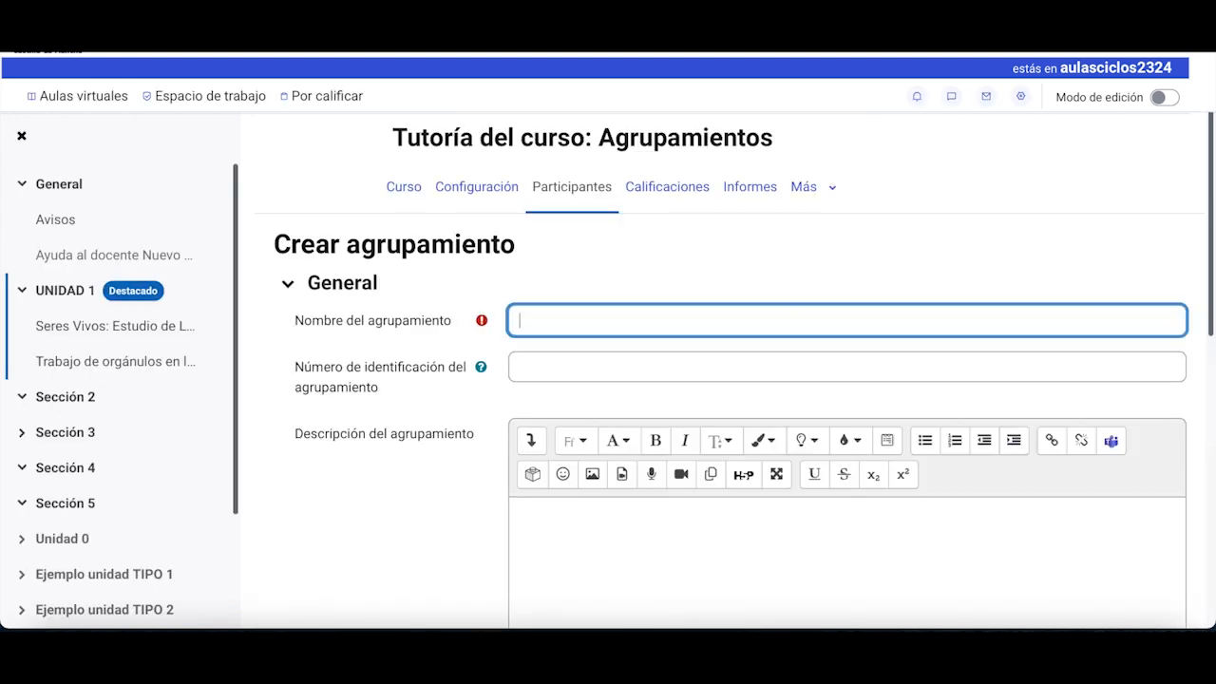
type("Trabajo Colaborativo UD2")
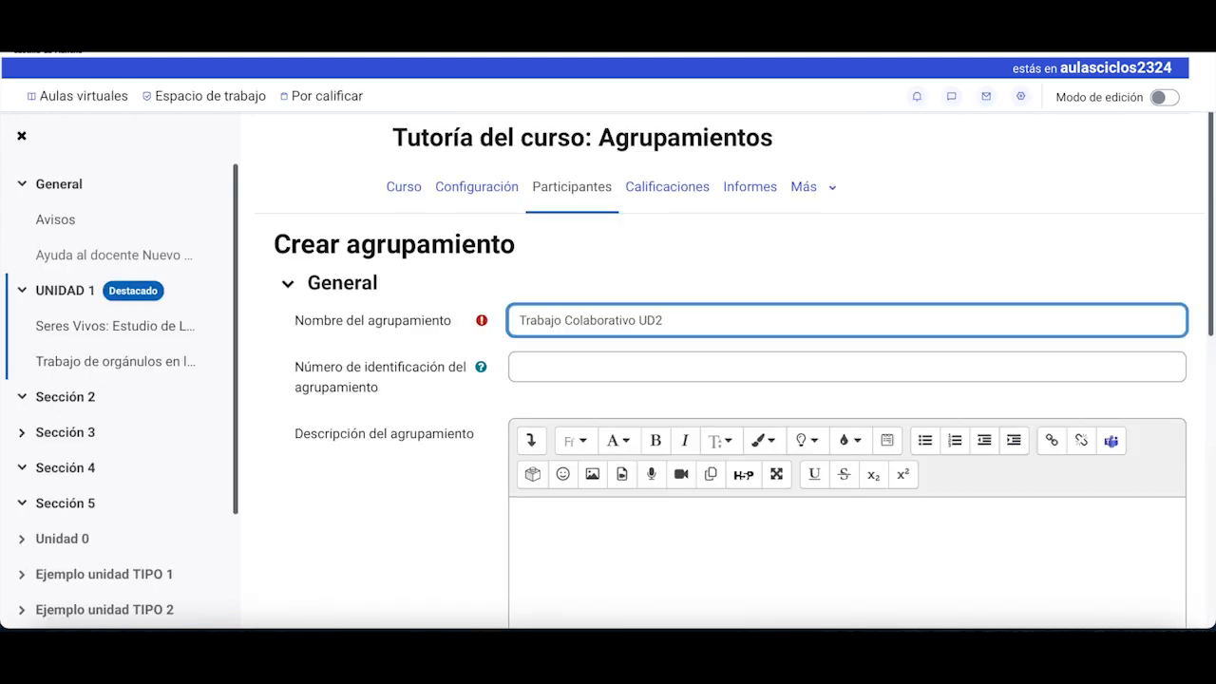
Step: Enter "Trabajo Colaborativo UD2" as the grouping's identification number and description, and save the grouping
left_click(617, 366)
type("Trabajo Colaborativo UD2")
left_click(598, 521)
type("Trabajo Colaborativo UD2")
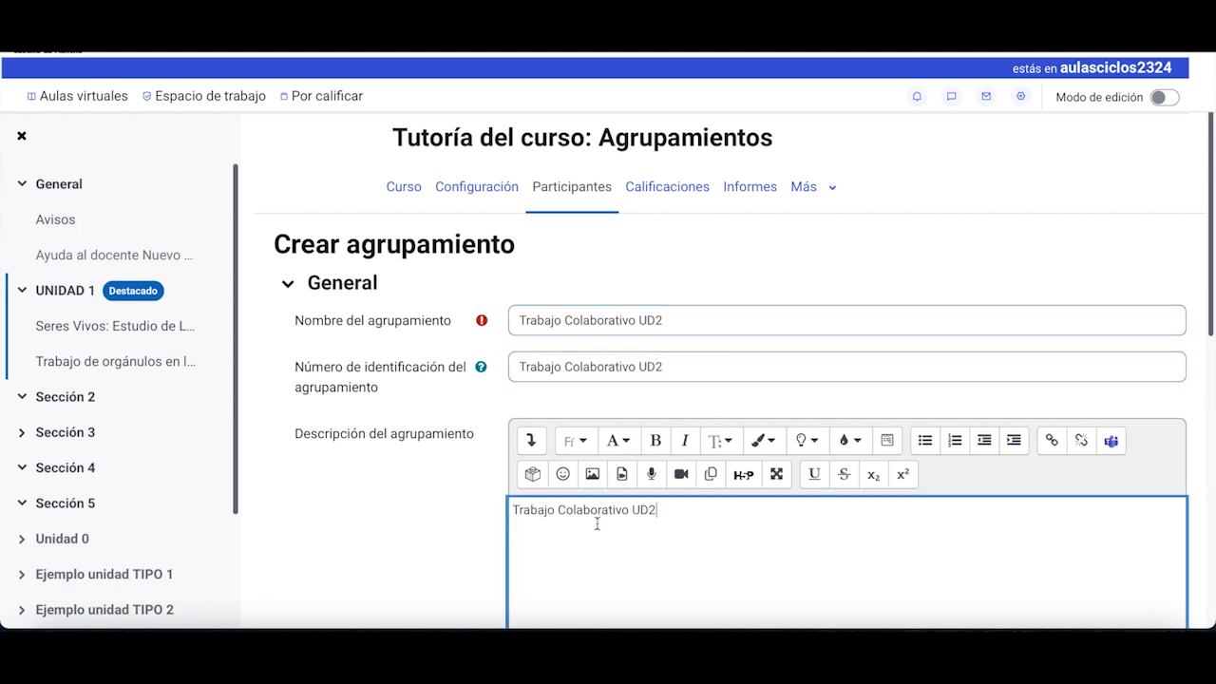
scroll(642, 366, "down", 4)
left_click(569, 399)
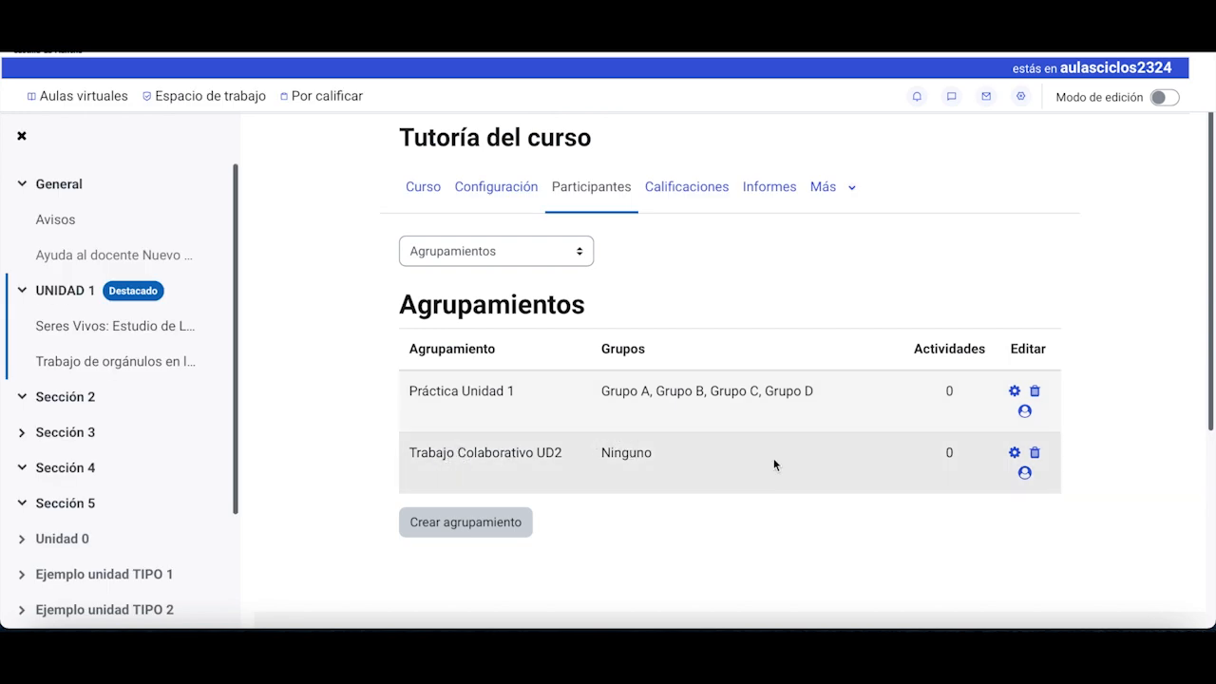
Step: Add Grupo TC1 and Grupo TC2 to the Trabajo Colaborativo UD2 grouping and return to the groupings list
left_click(1025, 473)
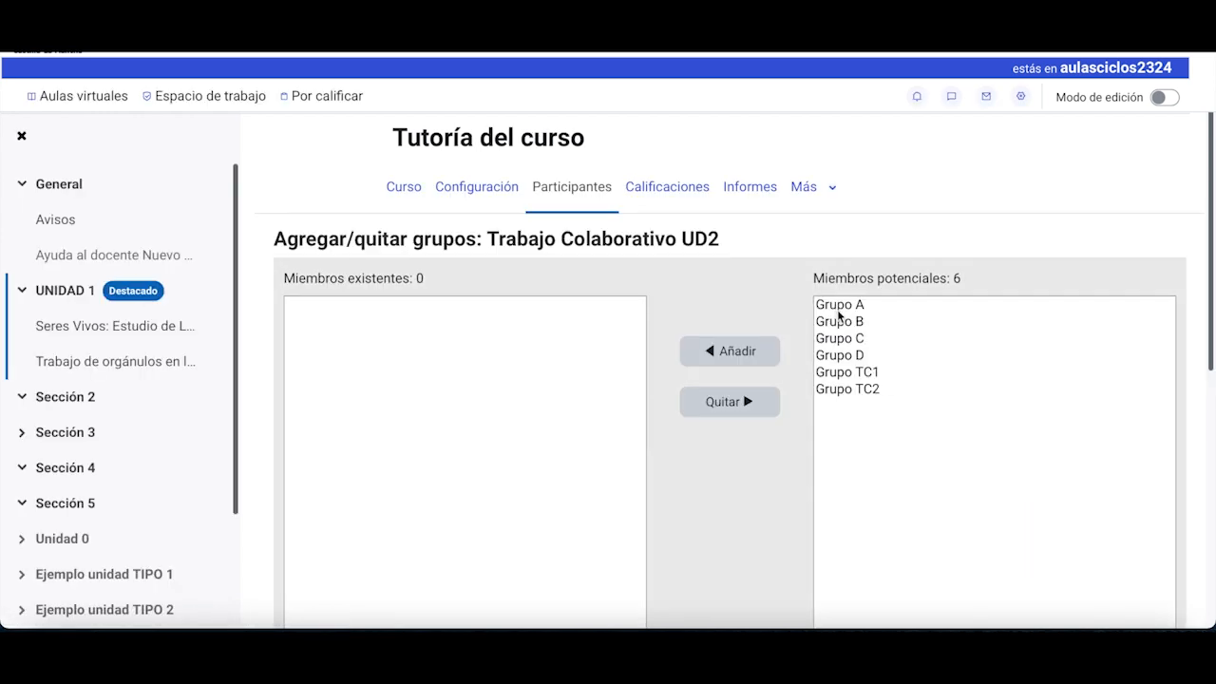
left_click(848, 371)
left_click(848, 384, "ctrl")
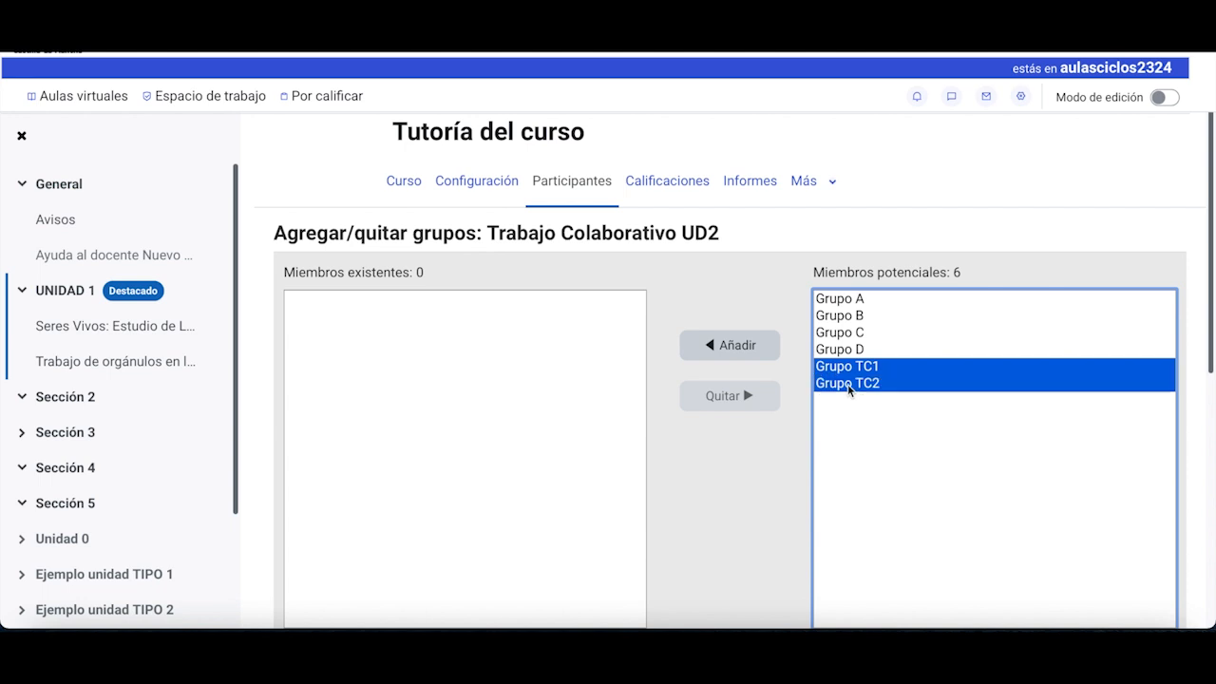
left_click(729, 346)
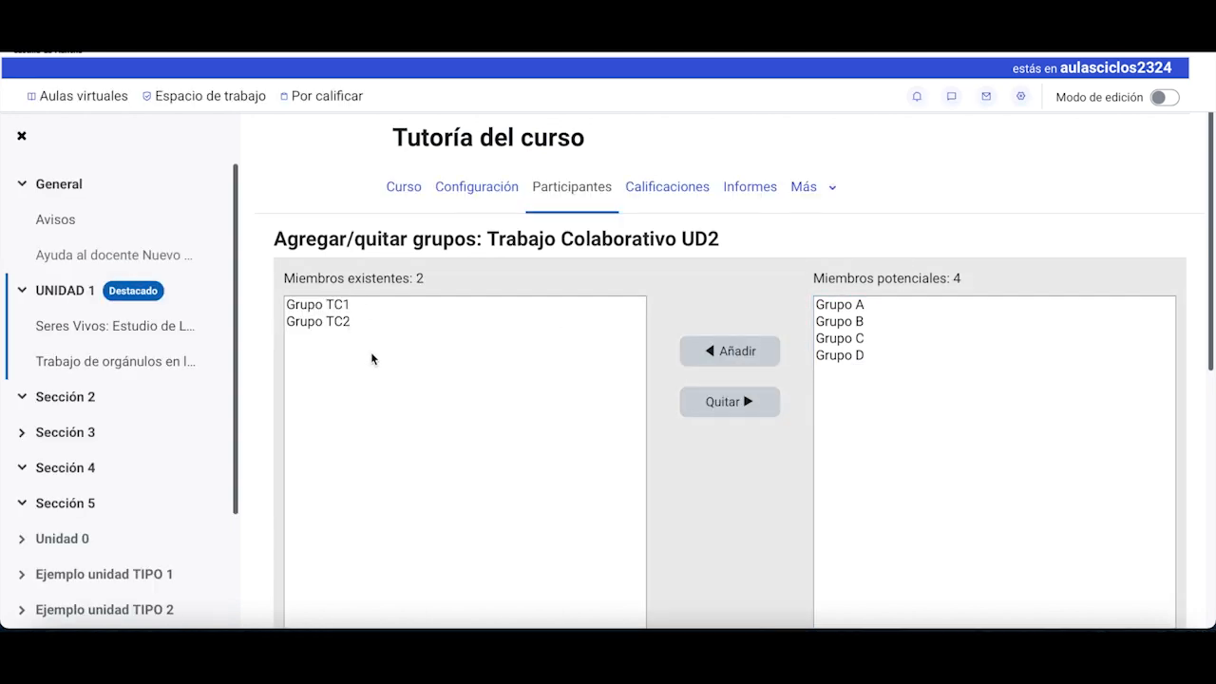
scroll(455, 377, "down", 3)
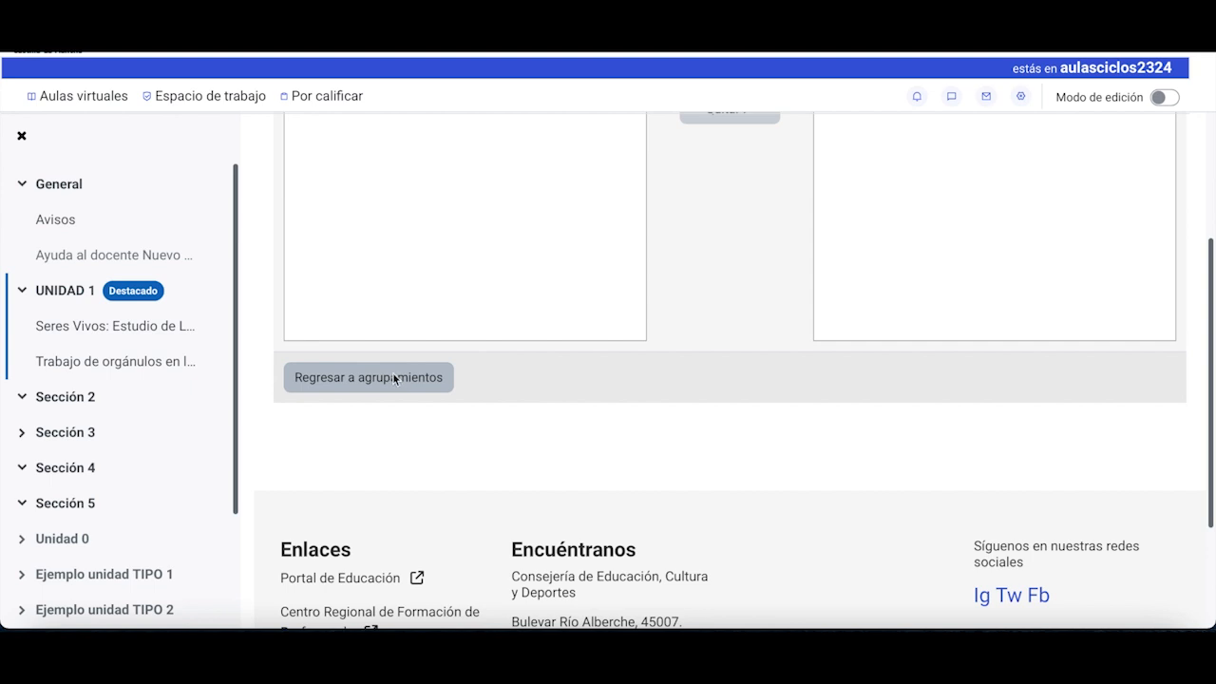
left_click(395, 378)
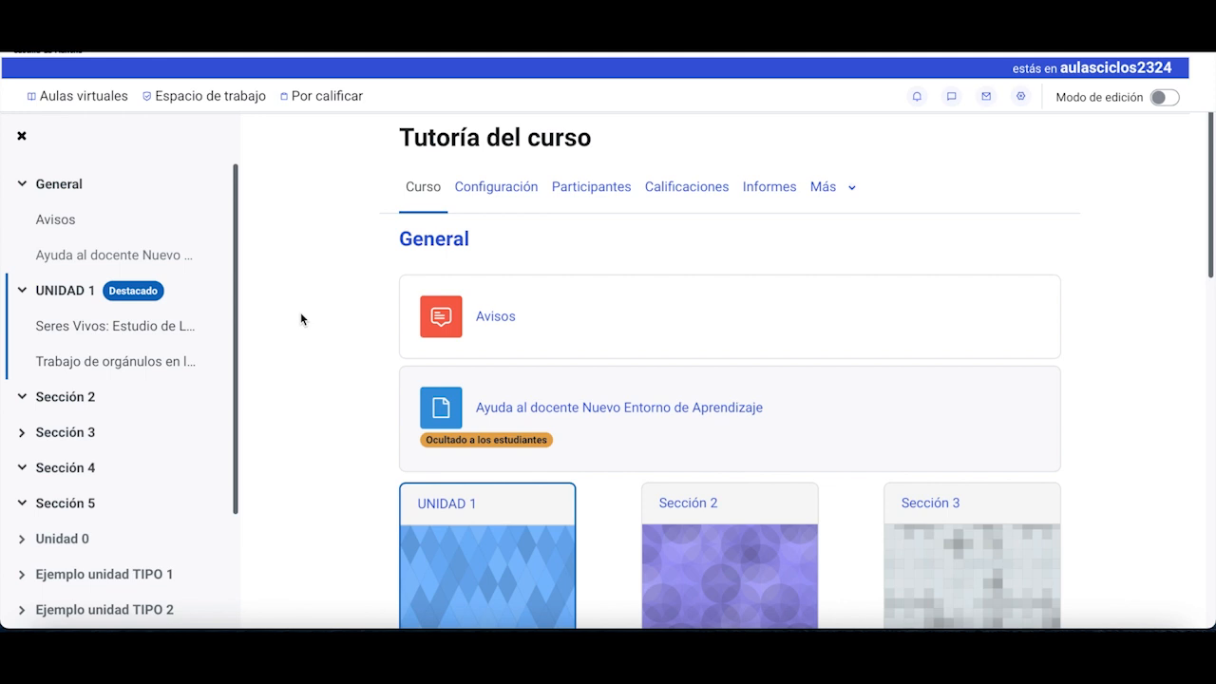
Step: Open the course settings and set the group mode to Grupos separados, trying Grupos visibles first
left_click(506, 187)
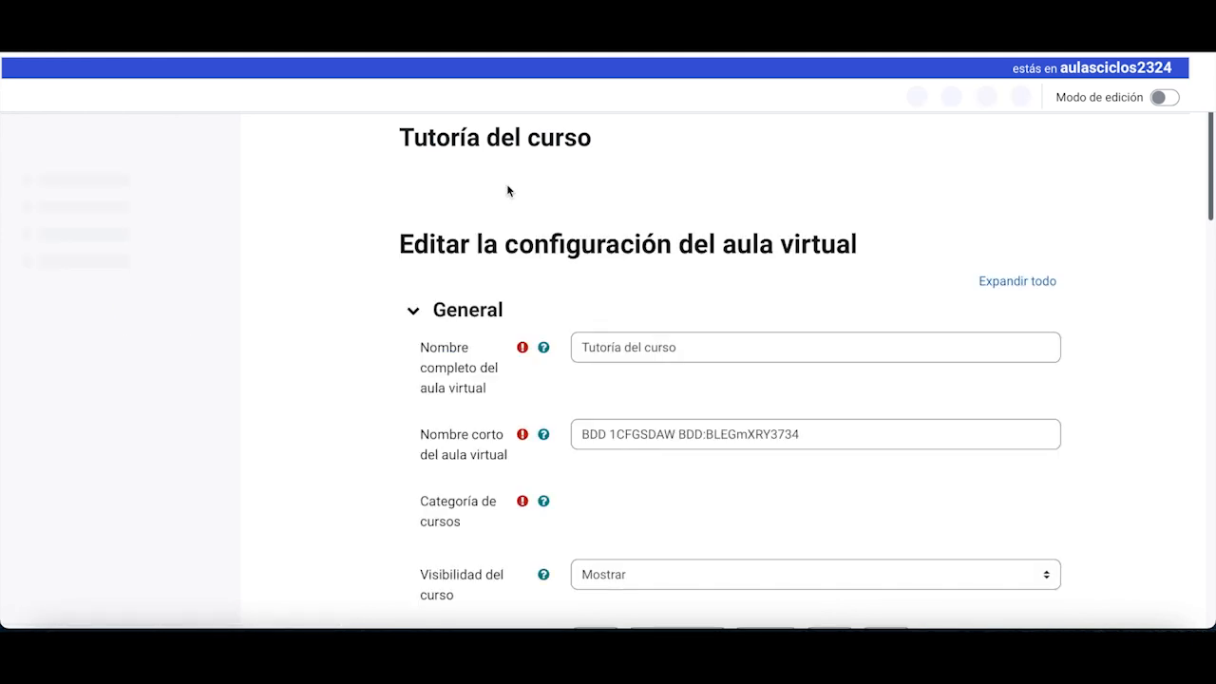
scroll(398, 427, "down", 3)
scroll(398, 428, "down", 15)
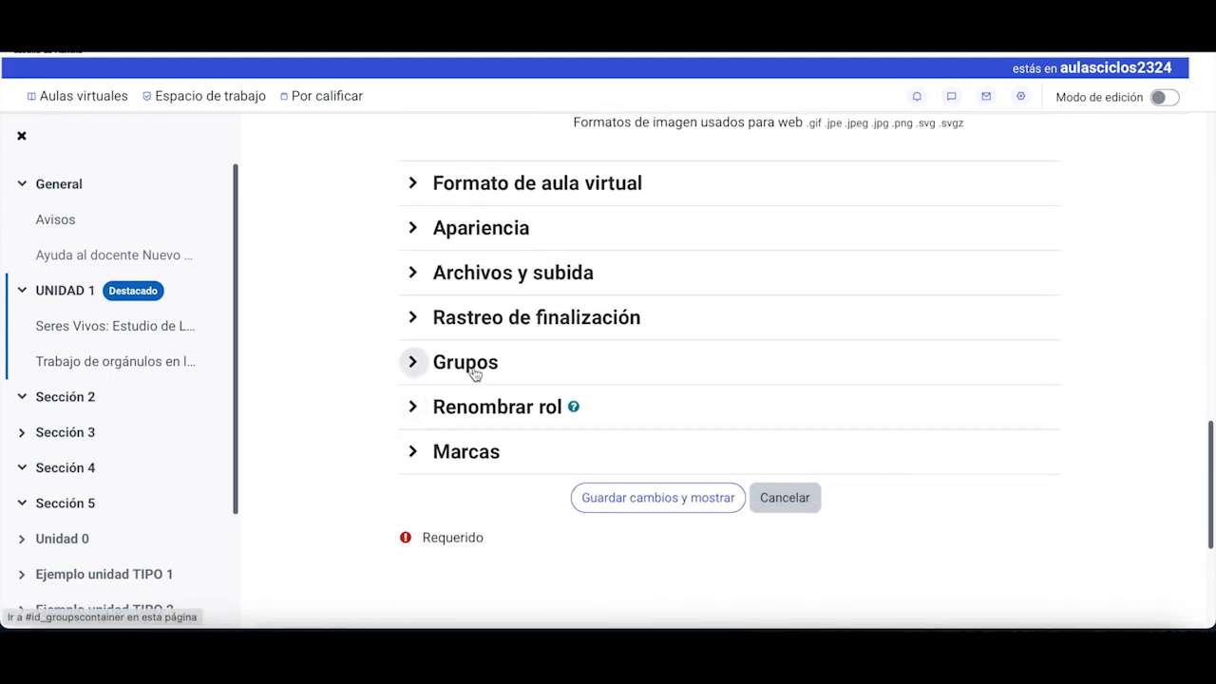
left_click(413, 363)
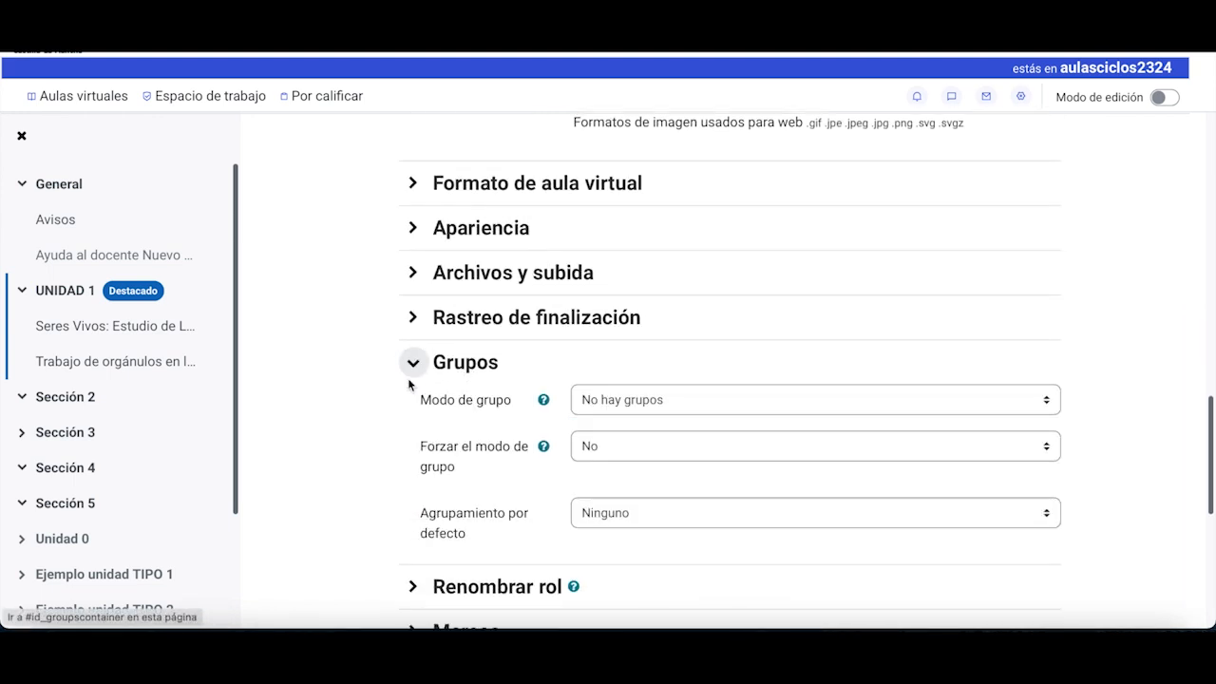
scroll(409, 399, "down", 1)
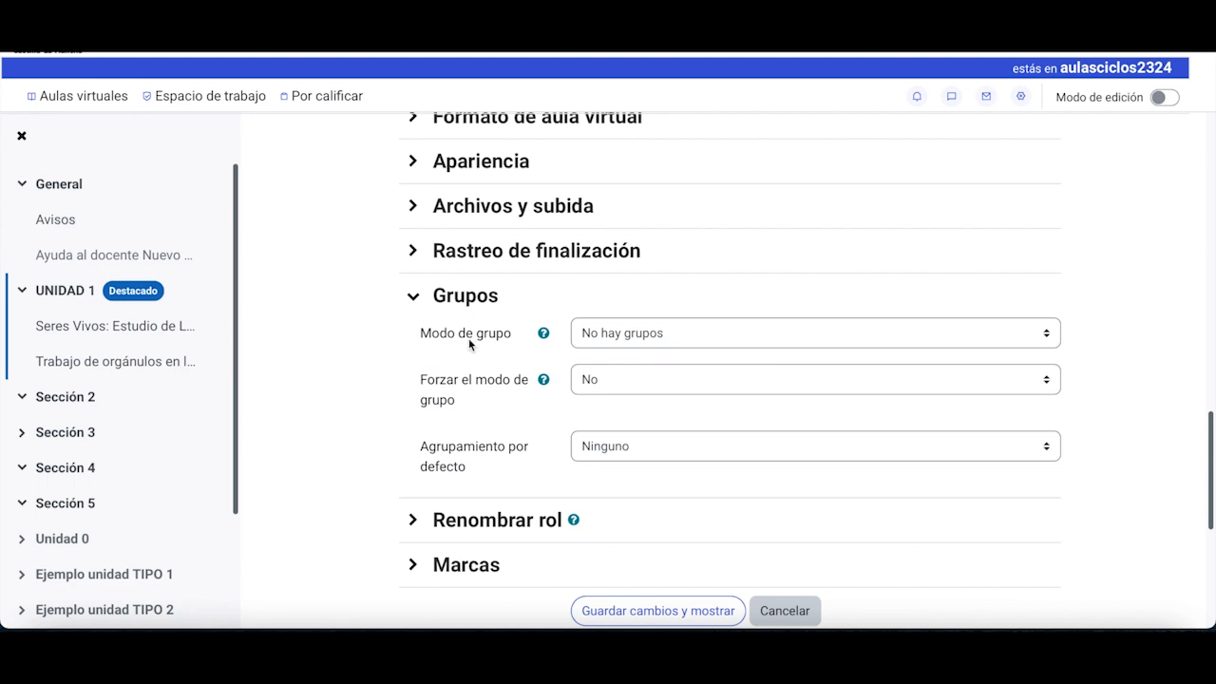
left_click(652, 331)
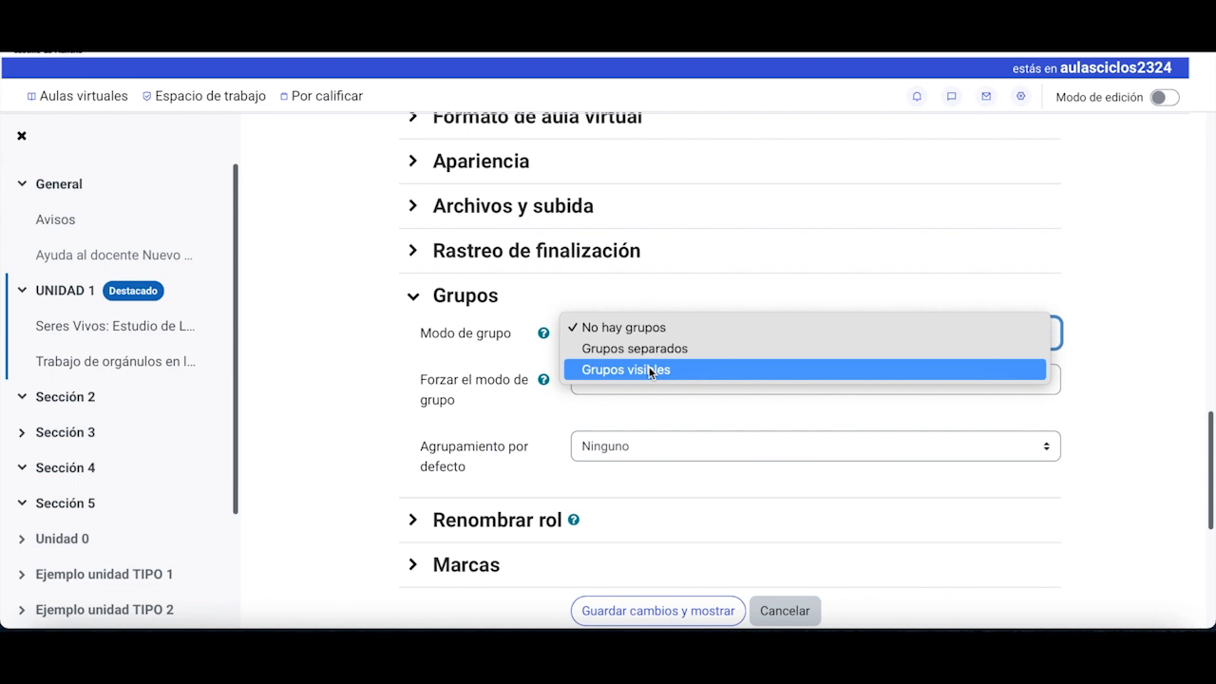
left_click(650, 370)
left_click(643, 337)
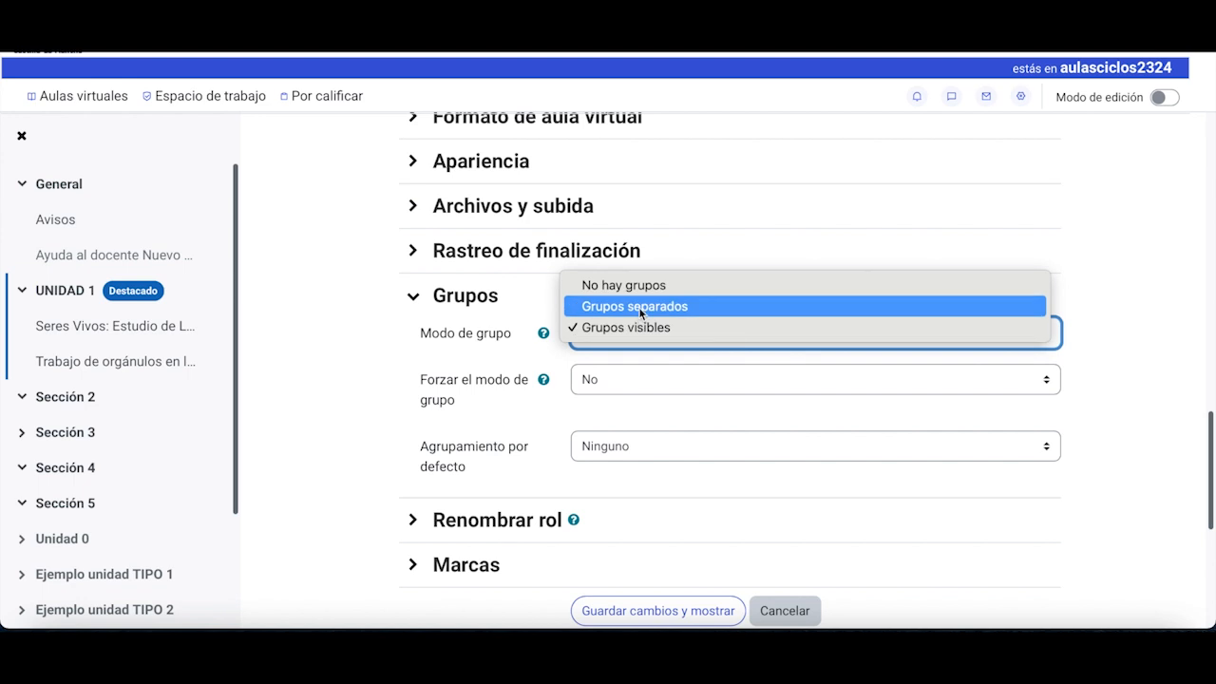
left_click(641, 305)
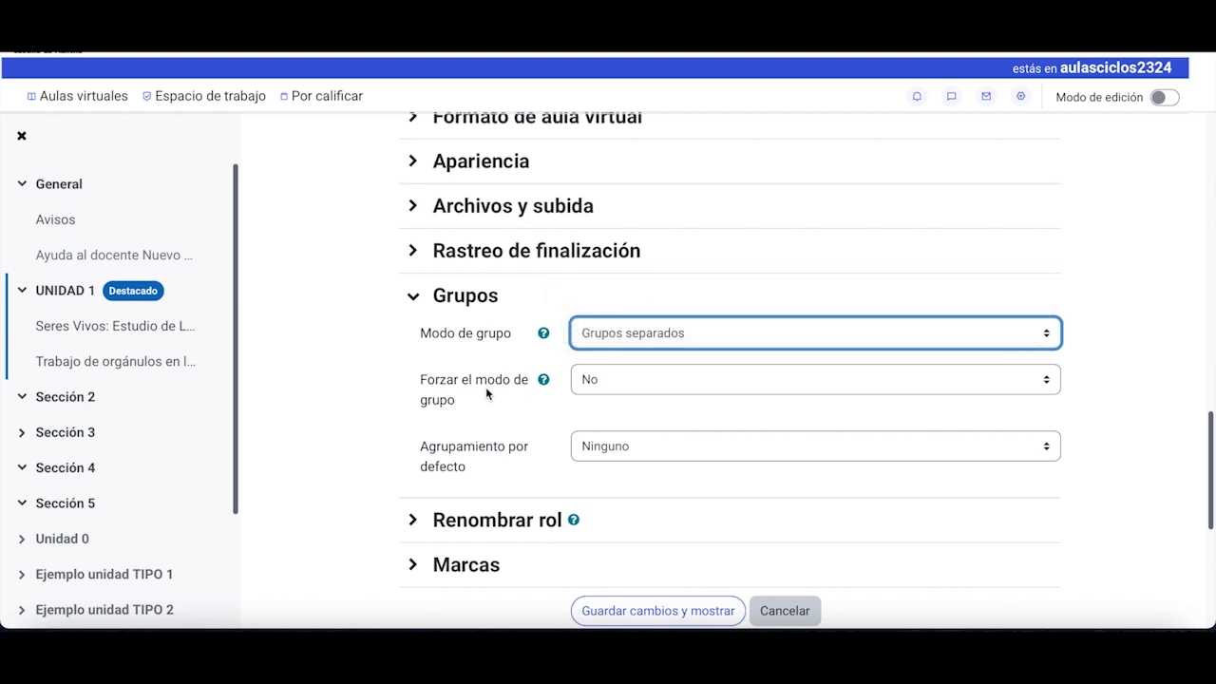
Step: Check the options for forcing the group mode and for the default grouping, leaving them at No and Ninguno
left_click(654, 379)
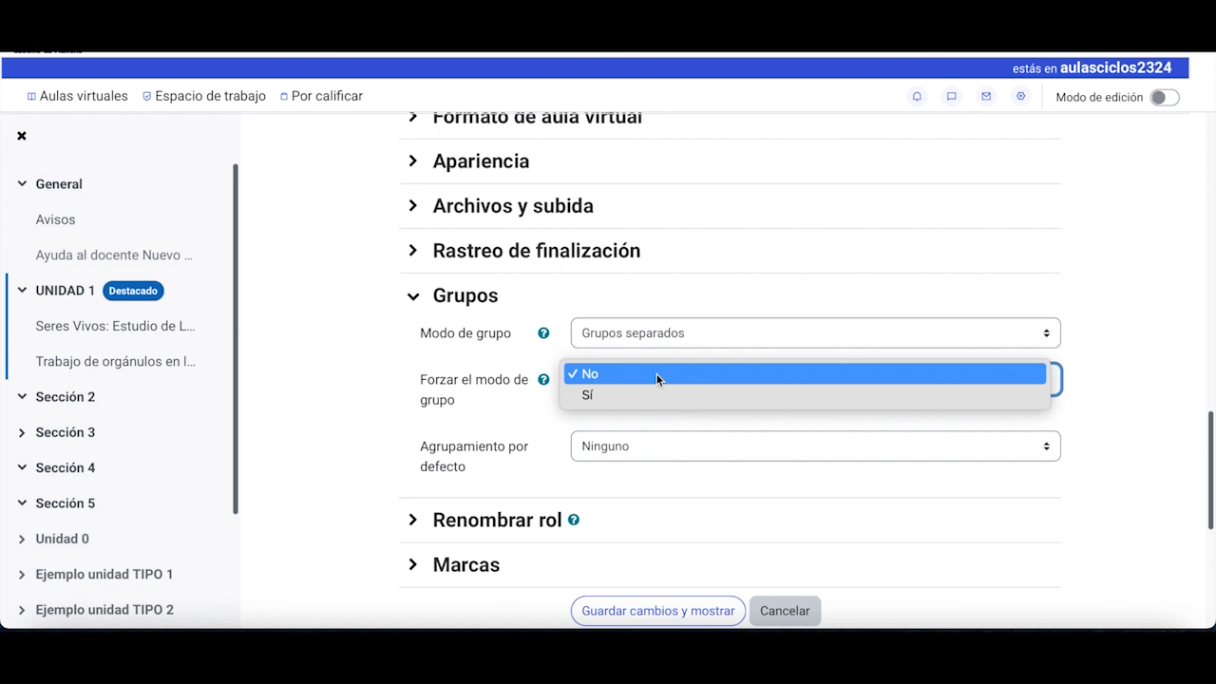
left_click(403, 360)
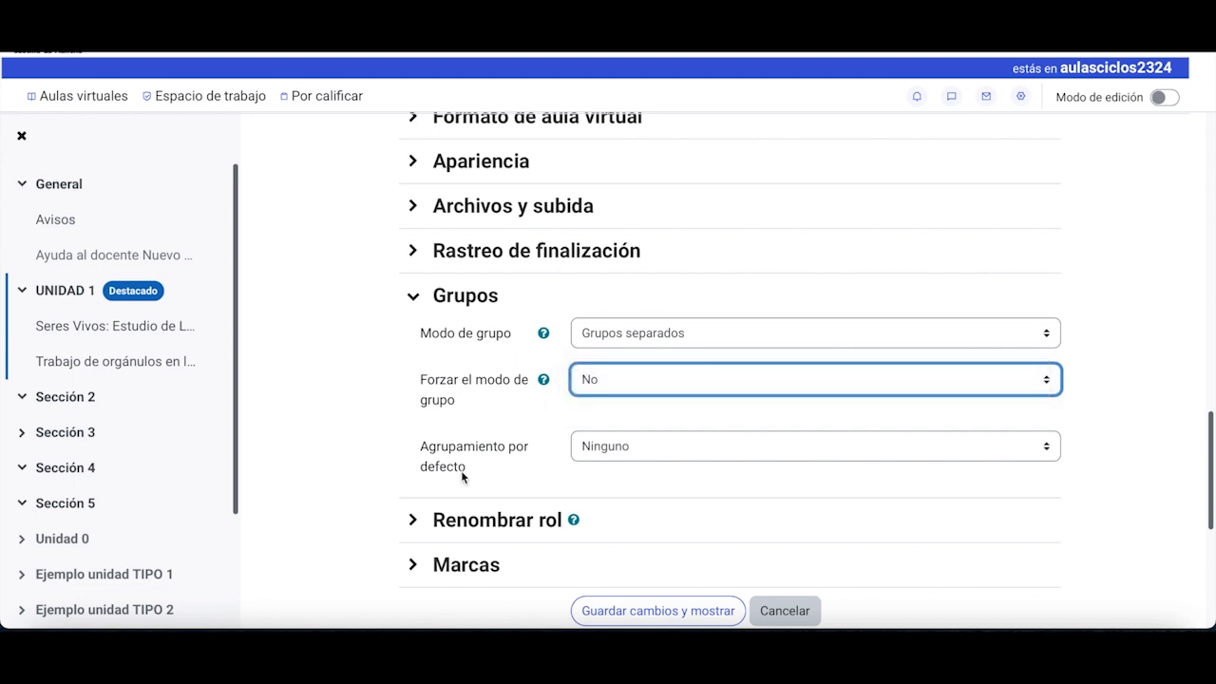
left_click(664, 458)
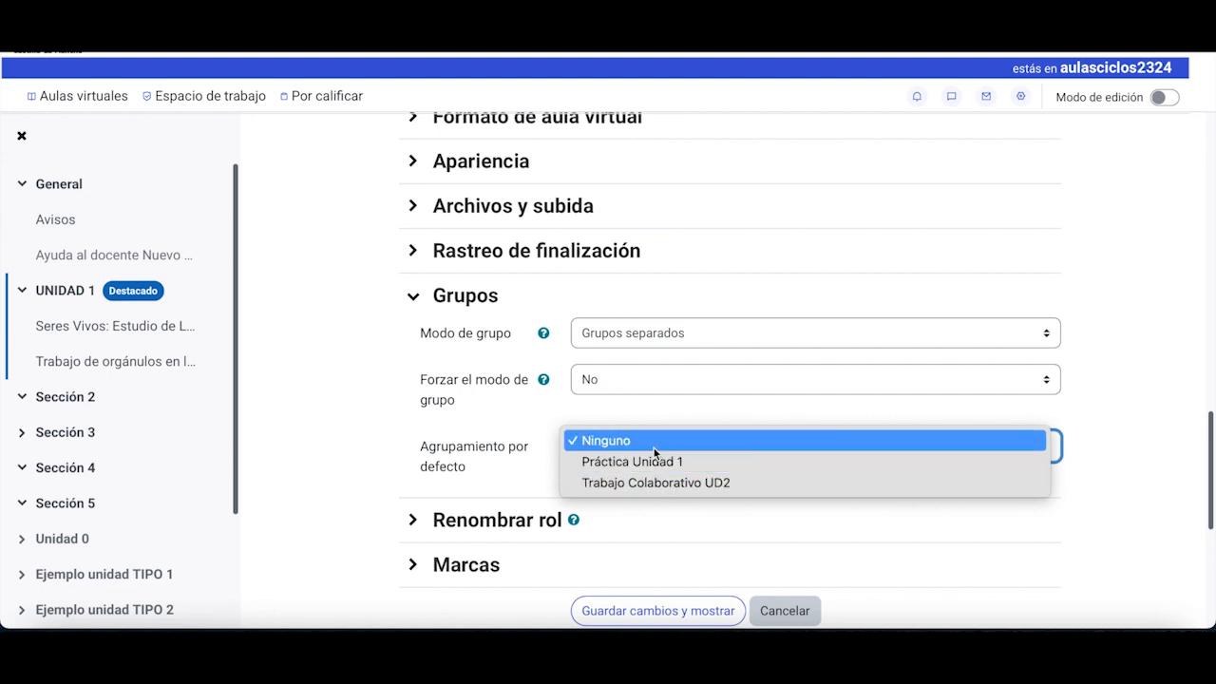
left_click(453, 422)
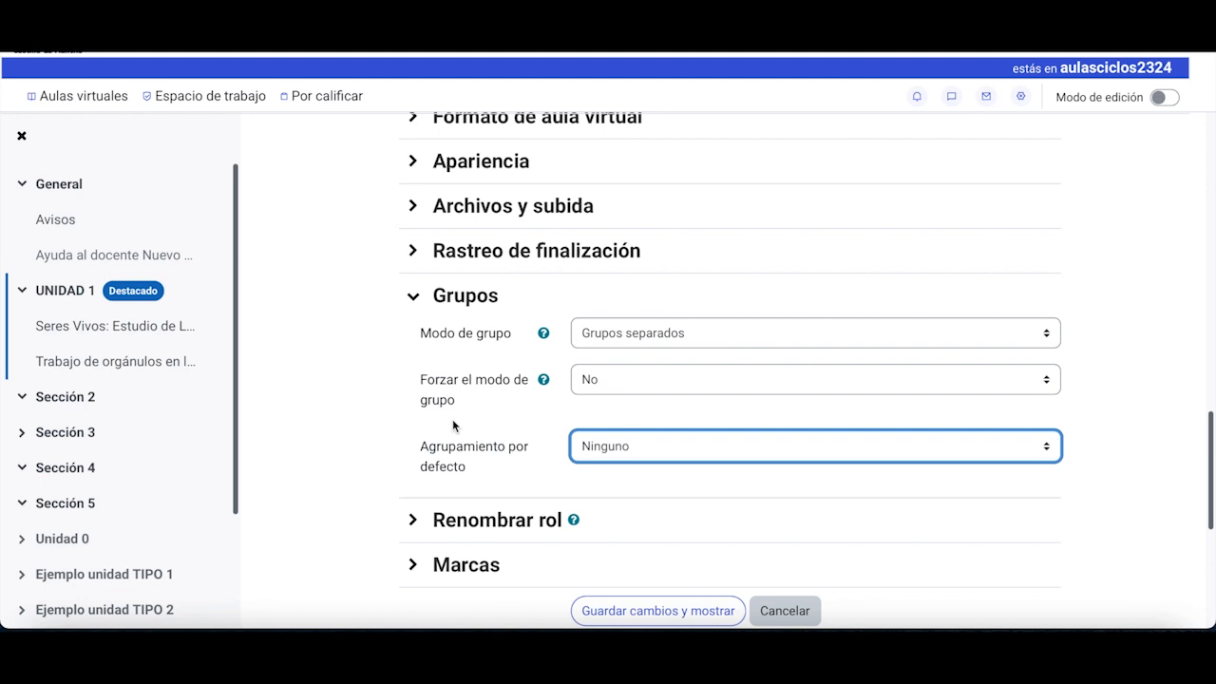
scroll(452, 419, "down", 1)
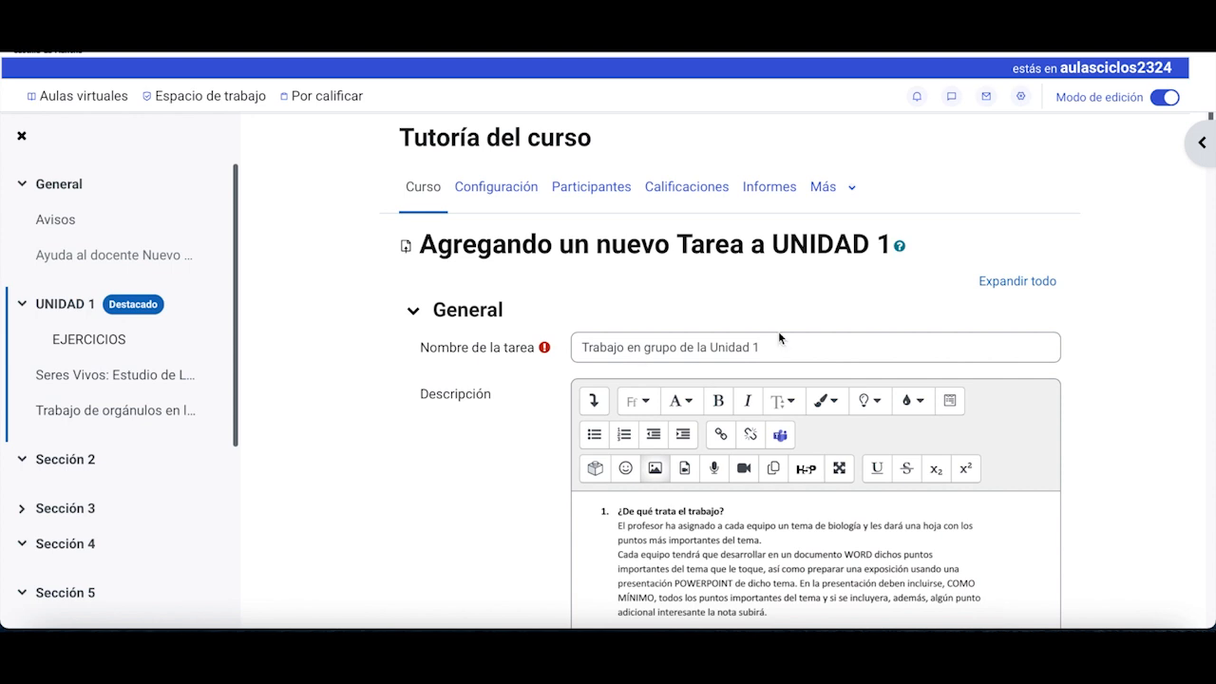
Step: Set the maximum number of uploaded files to 1 for the Trabajo en grupo de la Unidad 1 assignment
scroll(499, 463, "down", 5)
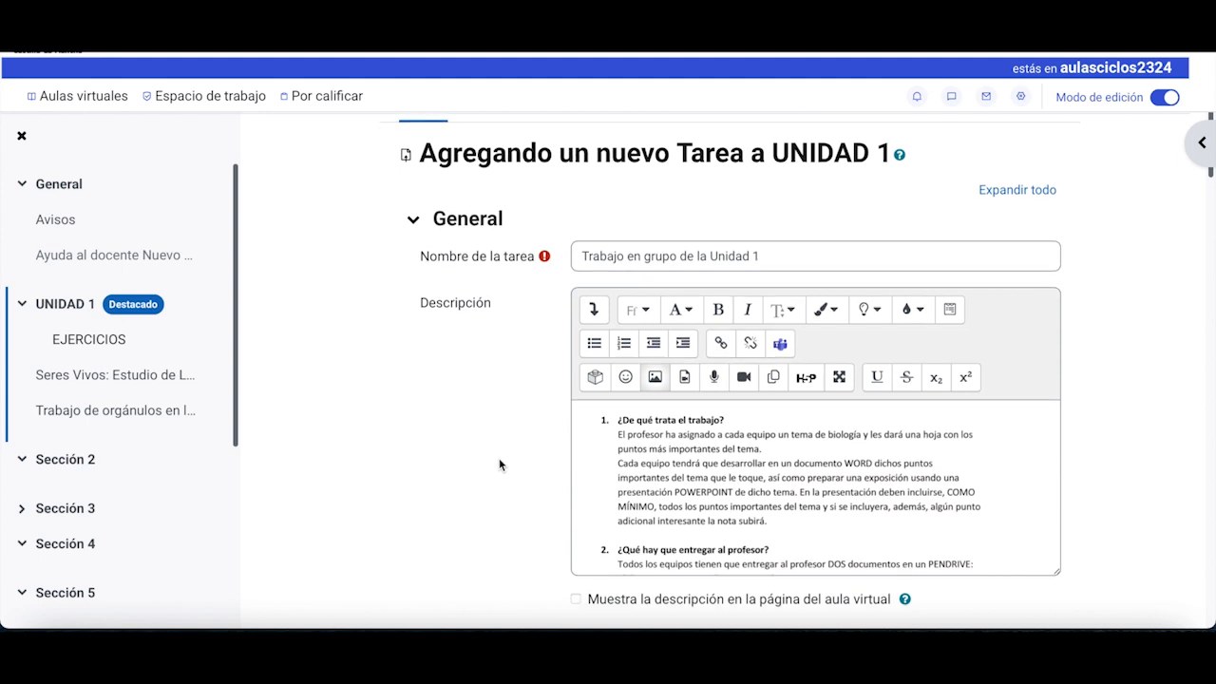
scroll(499, 461, "down", 2)
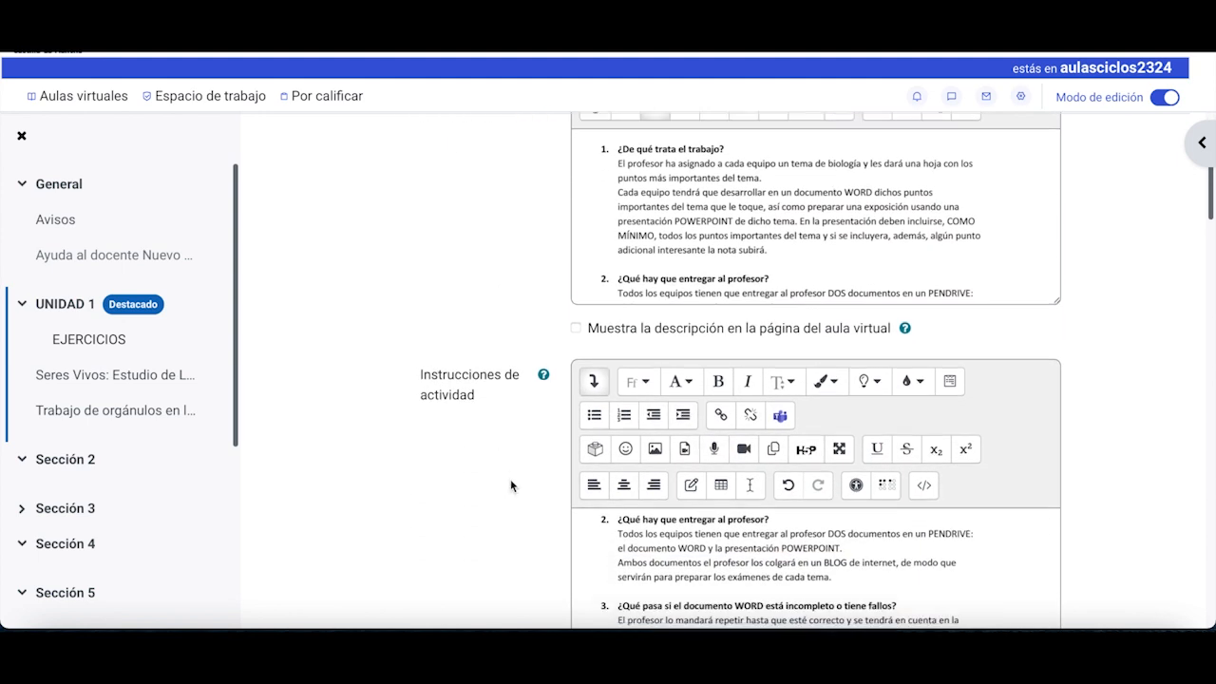
scroll(510, 482, "down", 2)
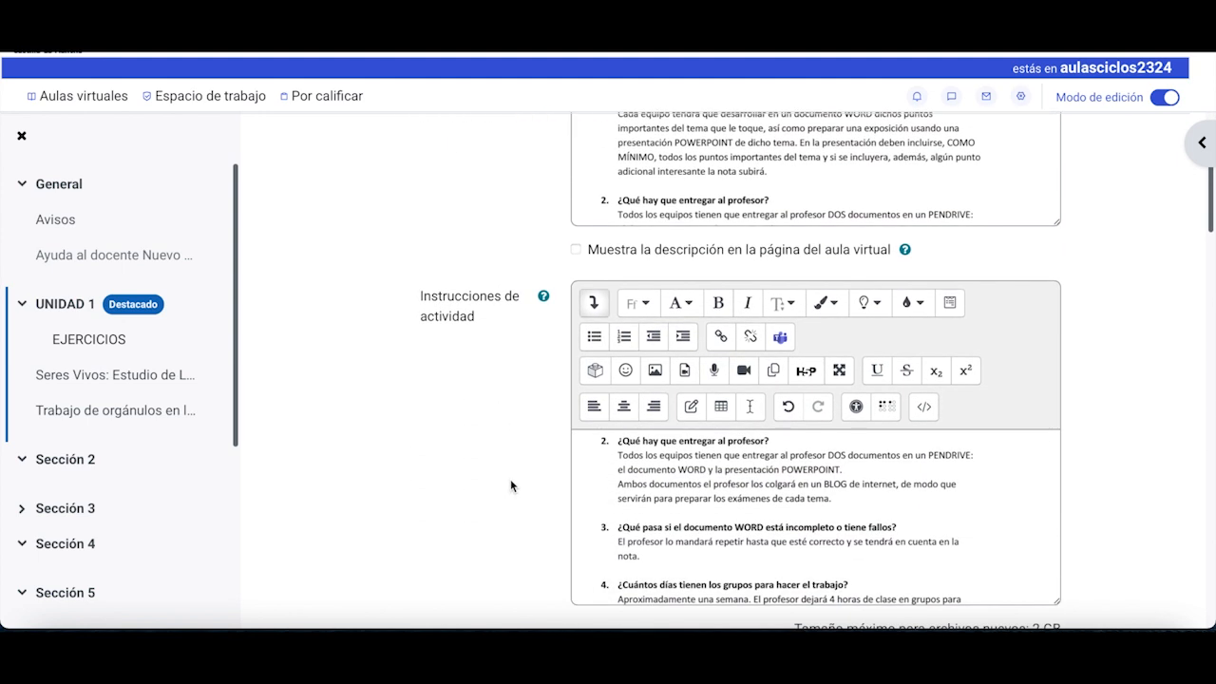
scroll(510, 484, "down", 1)
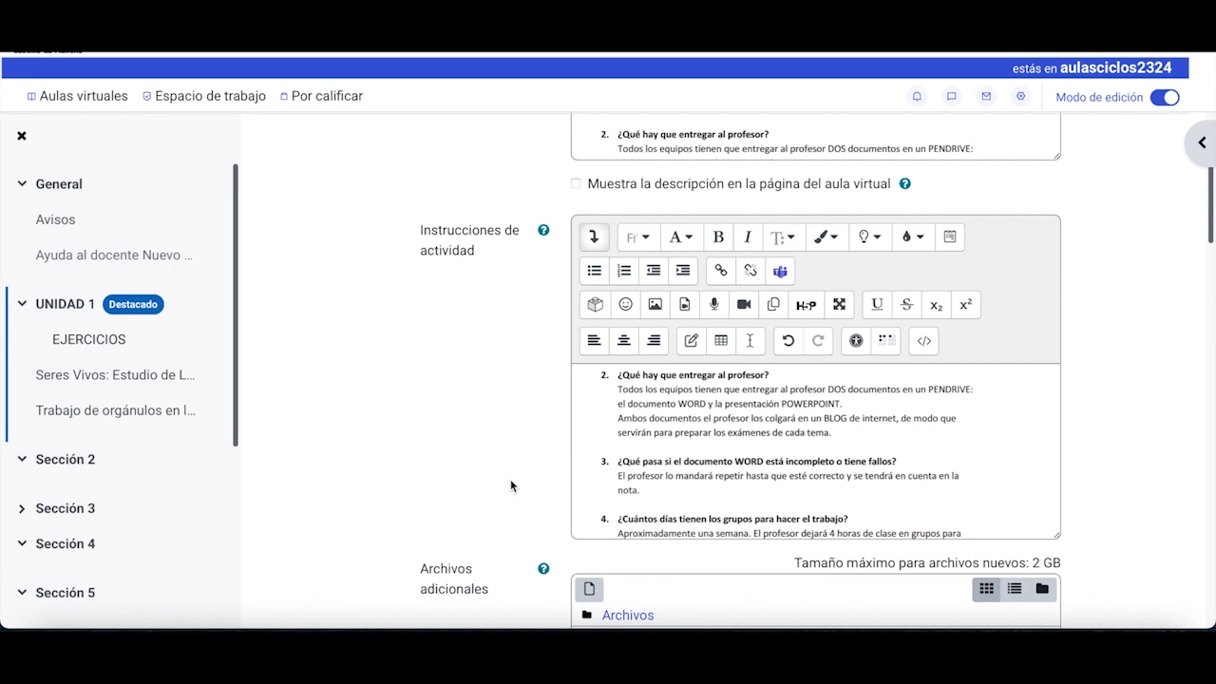
scroll(510, 485, "down", 5)
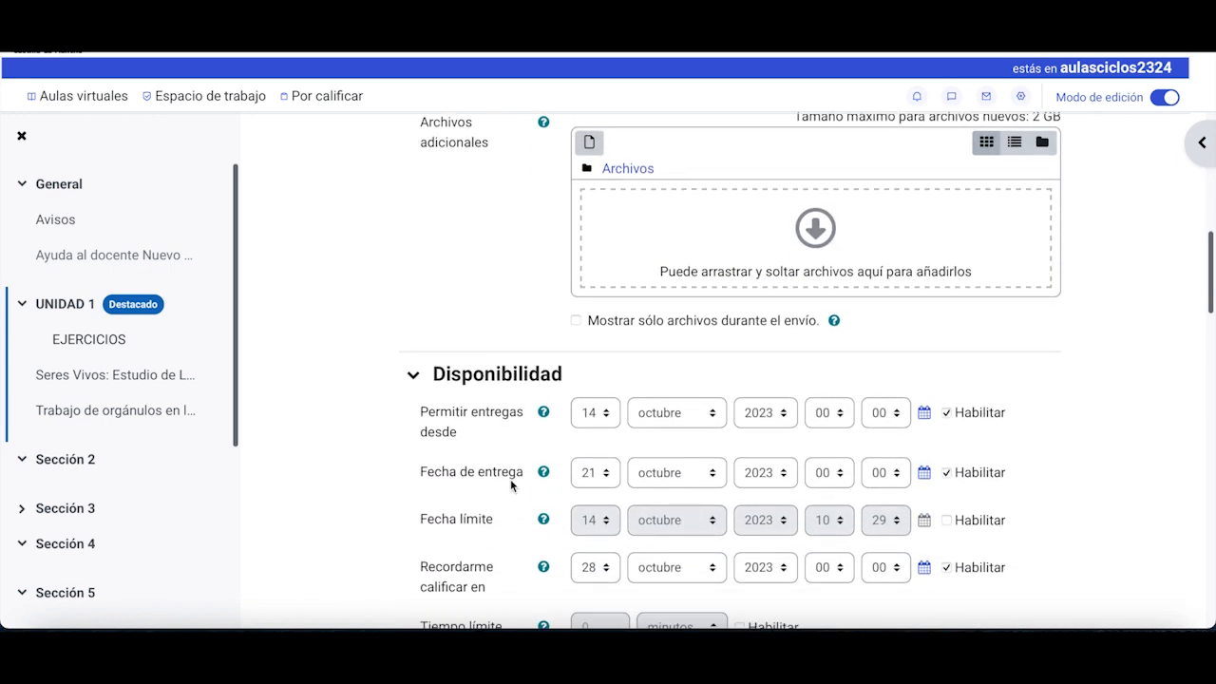
scroll(510, 482, "down", 1)
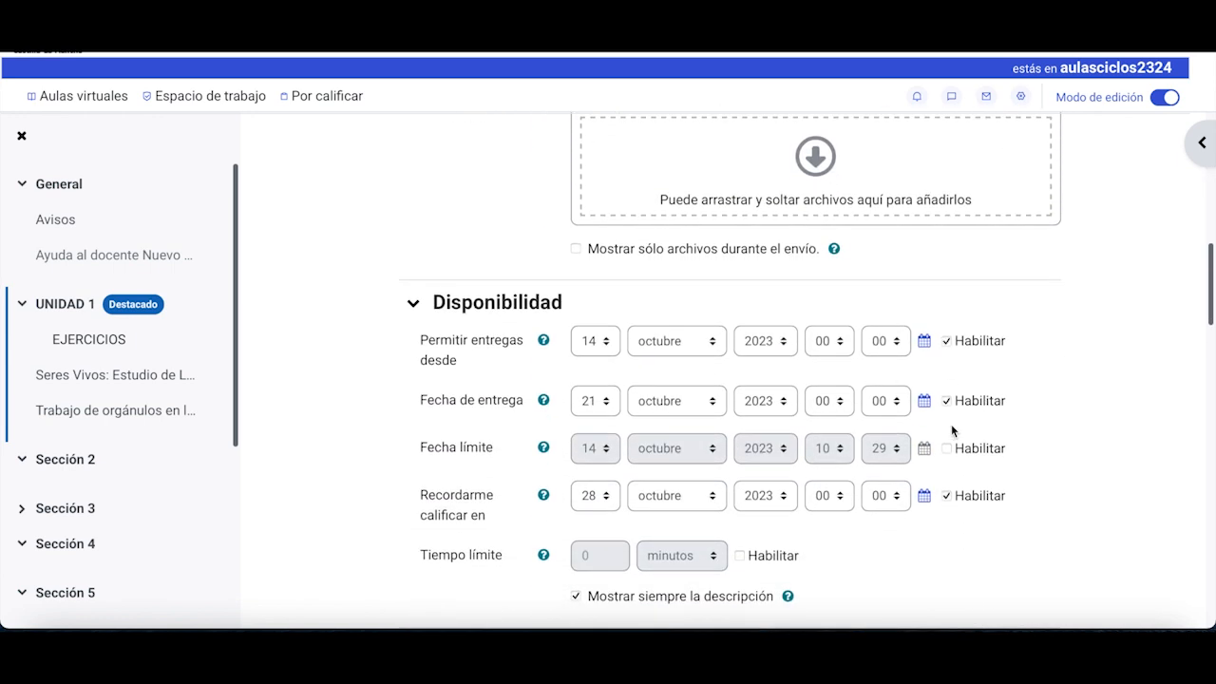
scroll(397, 408, "down", 5)
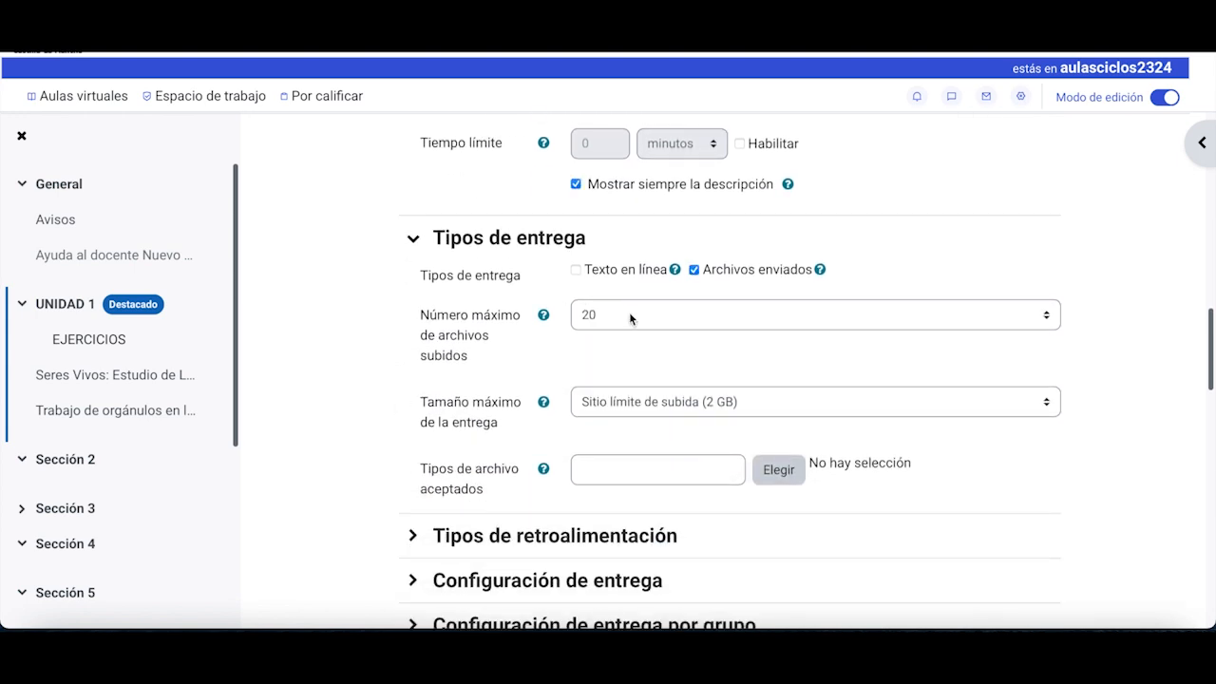
left_click(628, 314)
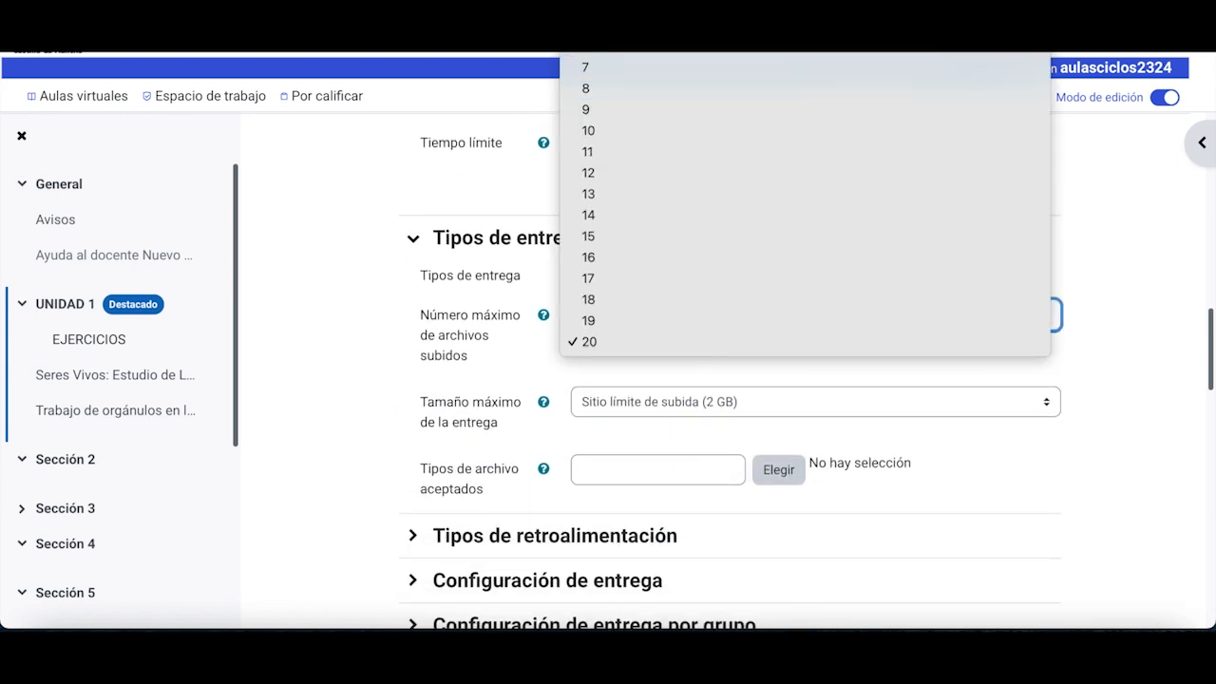
left_click(608, 2)
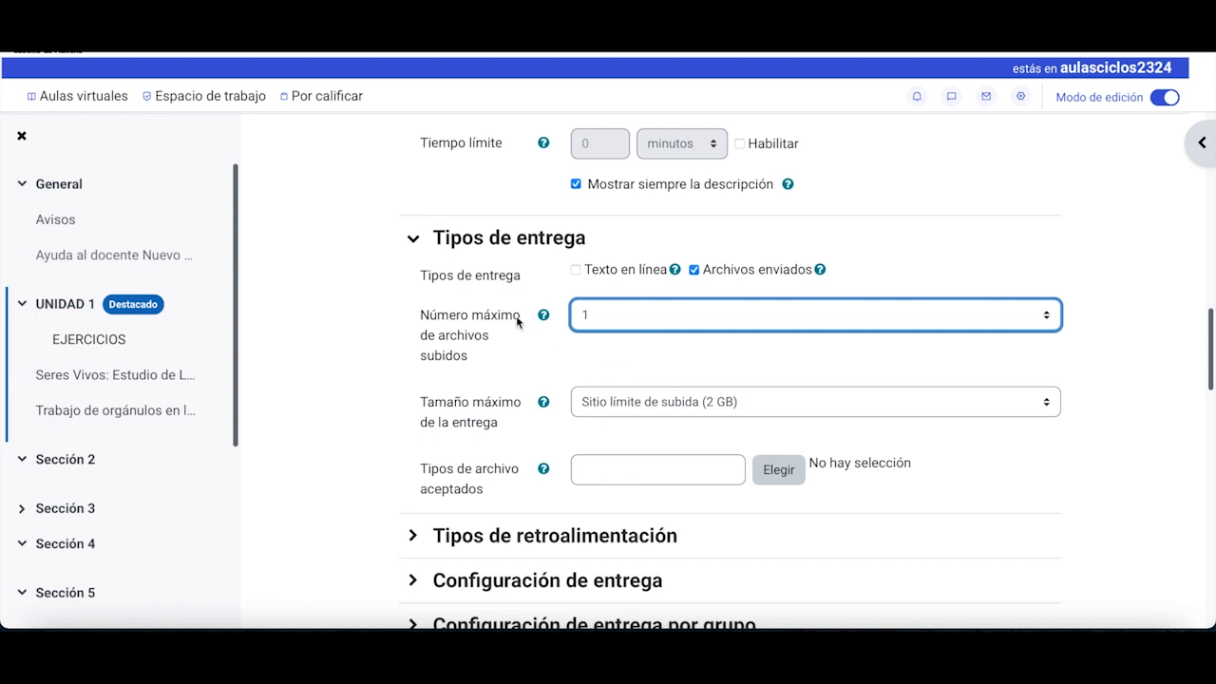
Step: Expand the assignment's evaluation criteria and select criterion 4.BYG.CE3.CR5 on cooperating in a scientific project
scroll(388, 270, "down", 3)
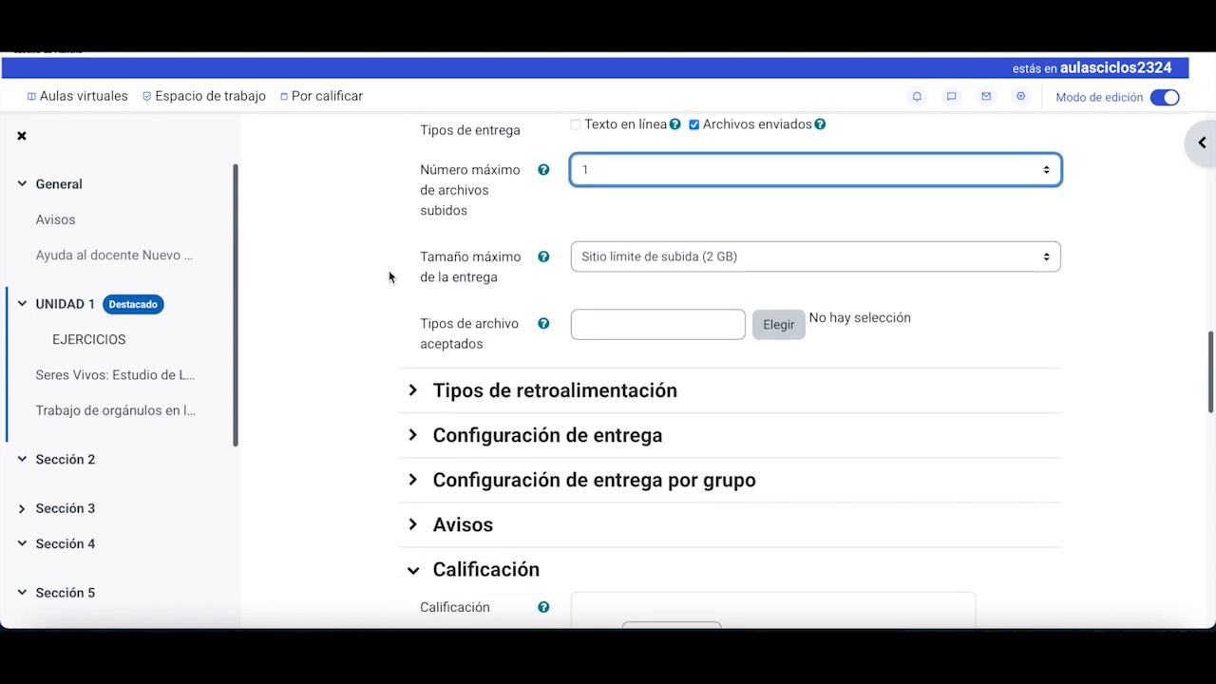
scroll(388, 277, "down", 4)
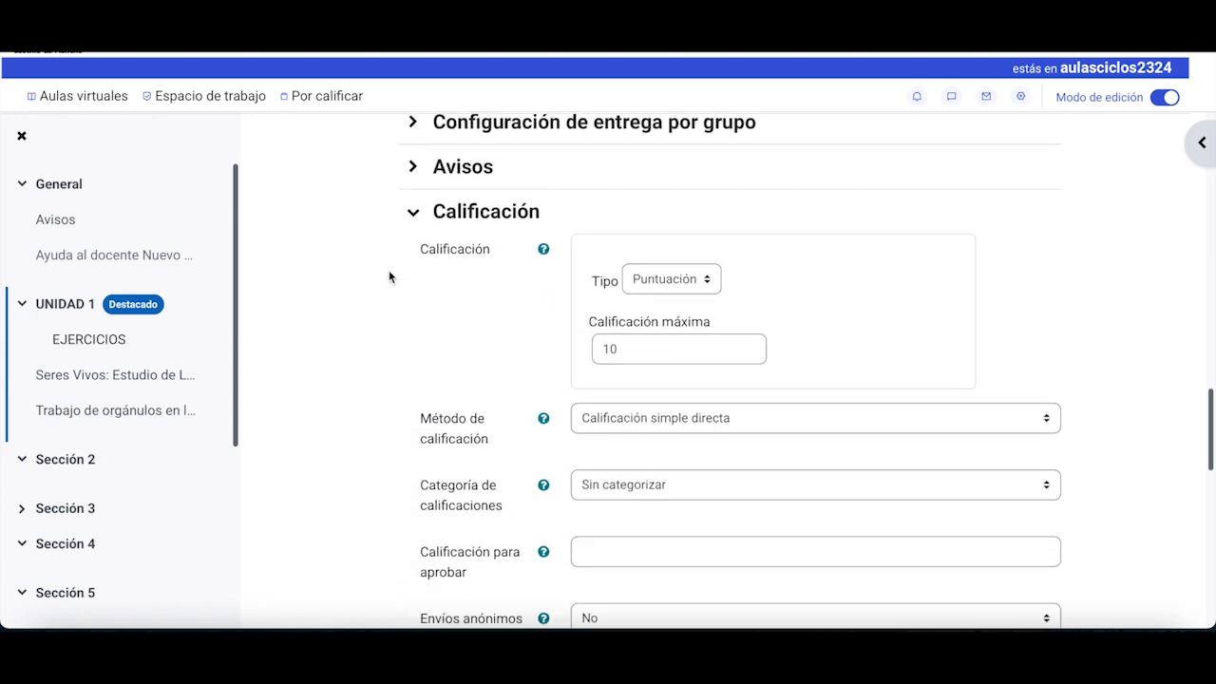
scroll(389, 277, "down", 1)
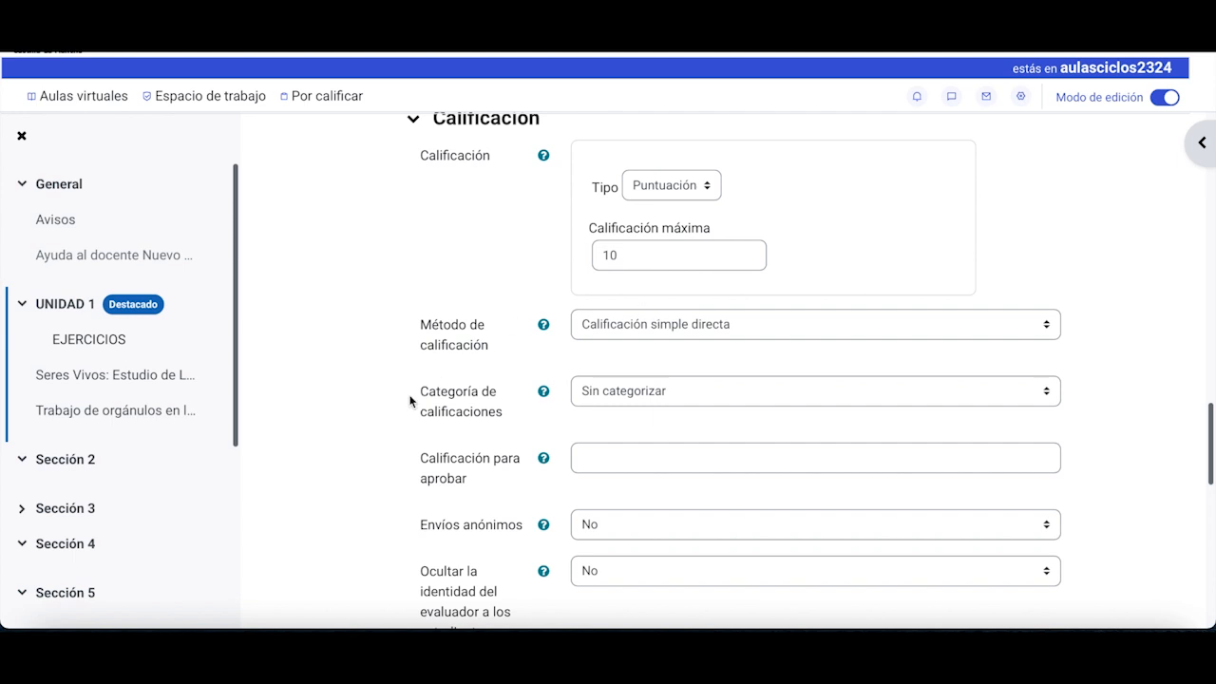
scroll(409, 400, "down", 1)
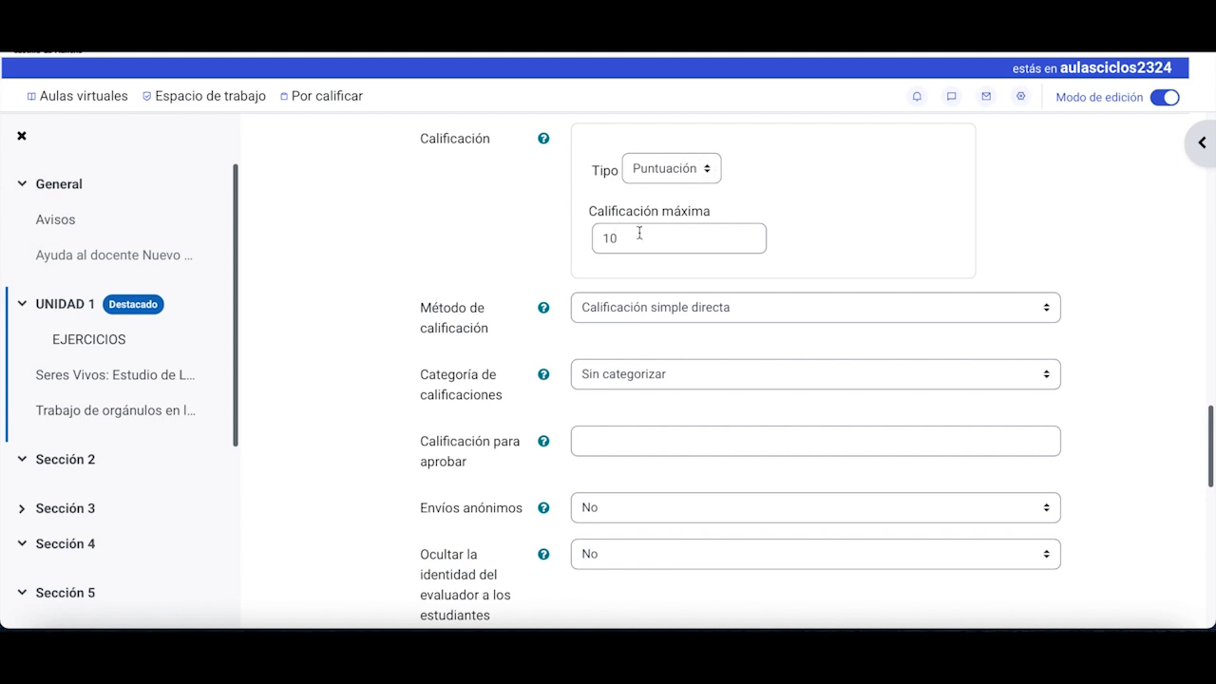
scroll(413, 365, "down", 4)
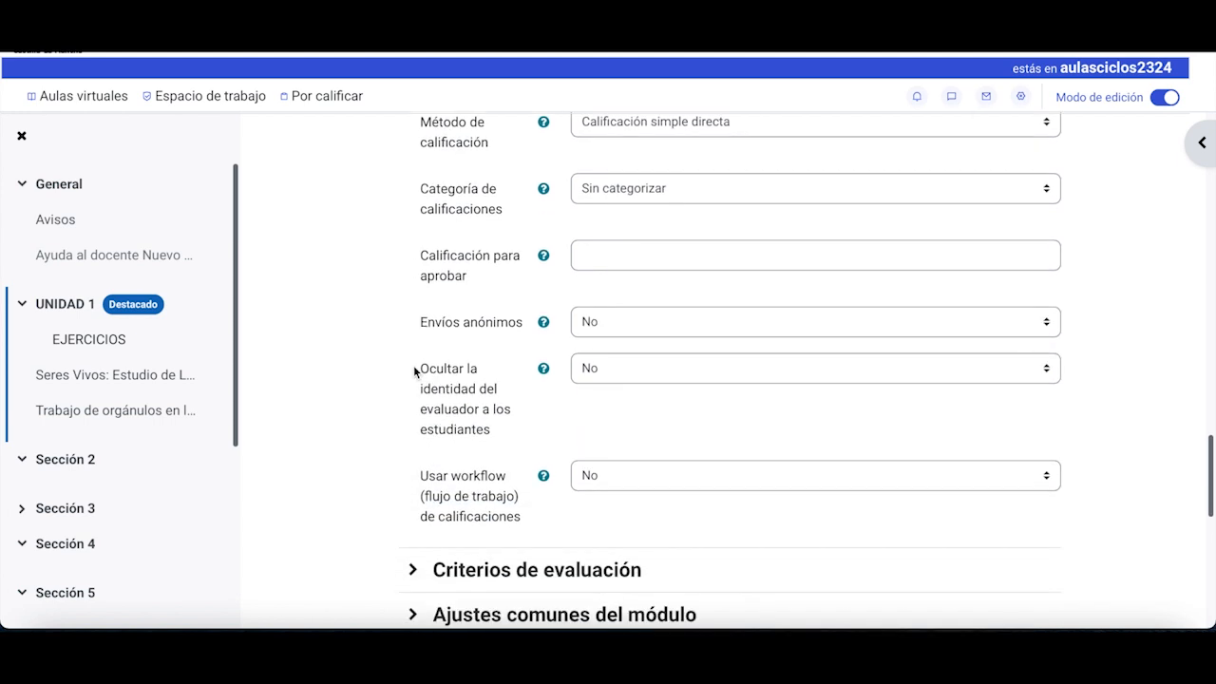
left_click(414, 412)
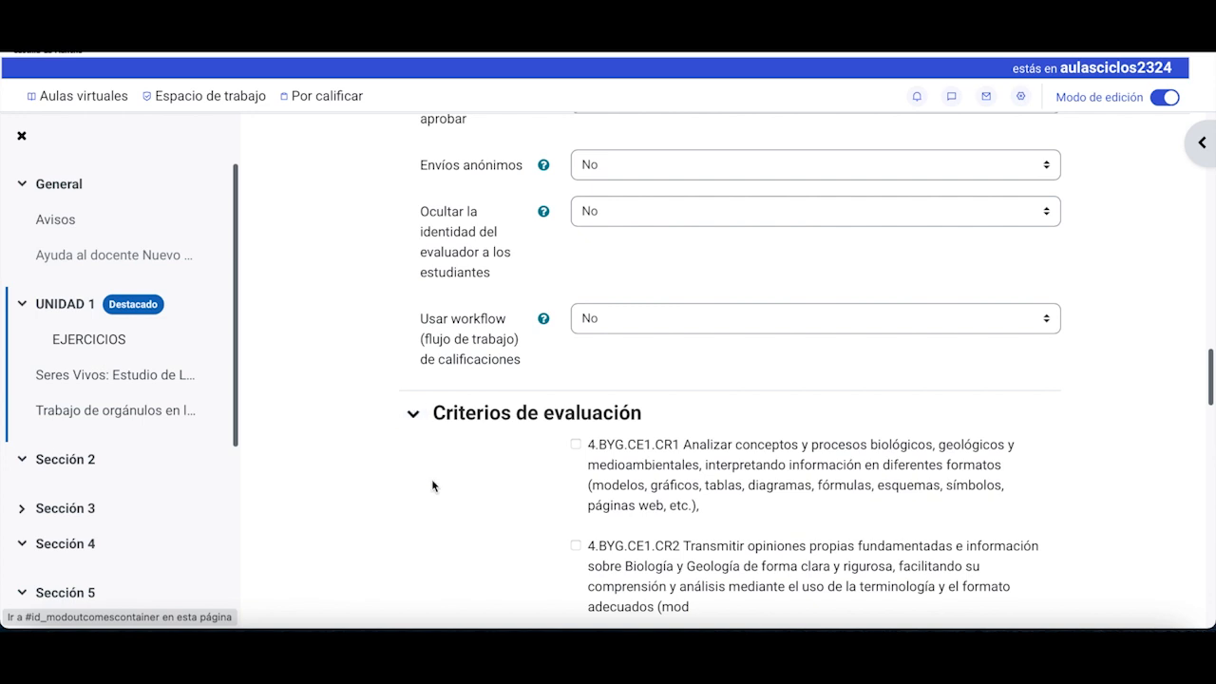
scroll(432, 485, "down", 4)
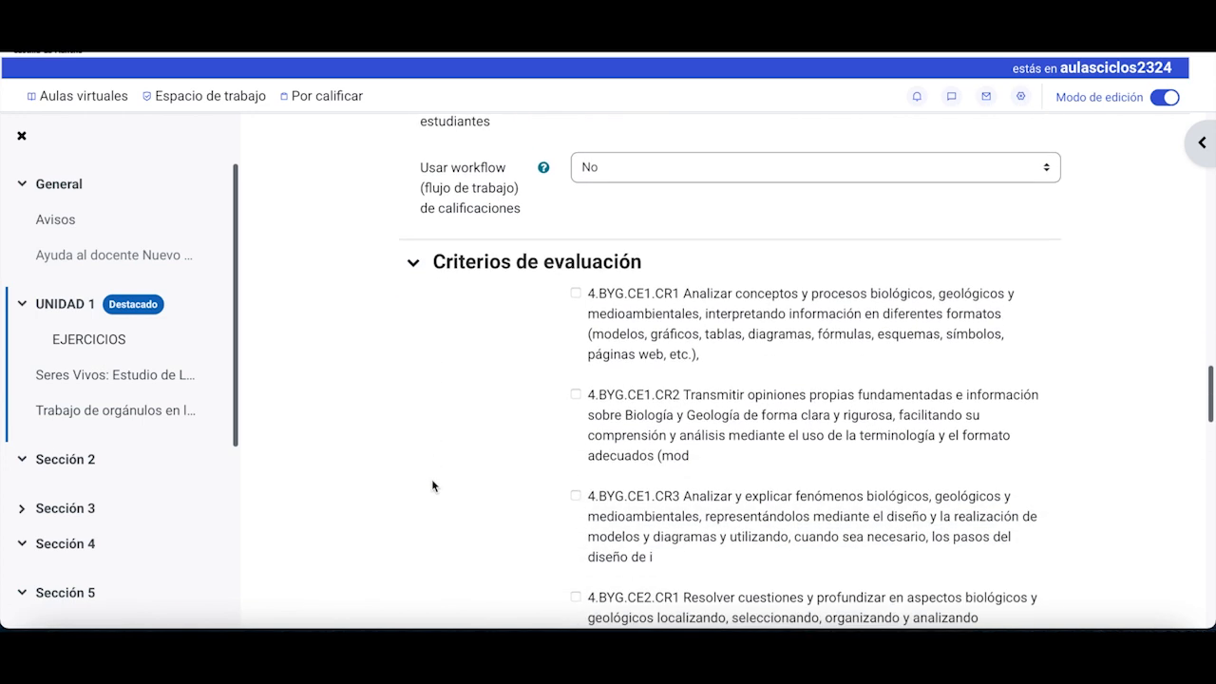
scroll(432, 486, "down", 6)
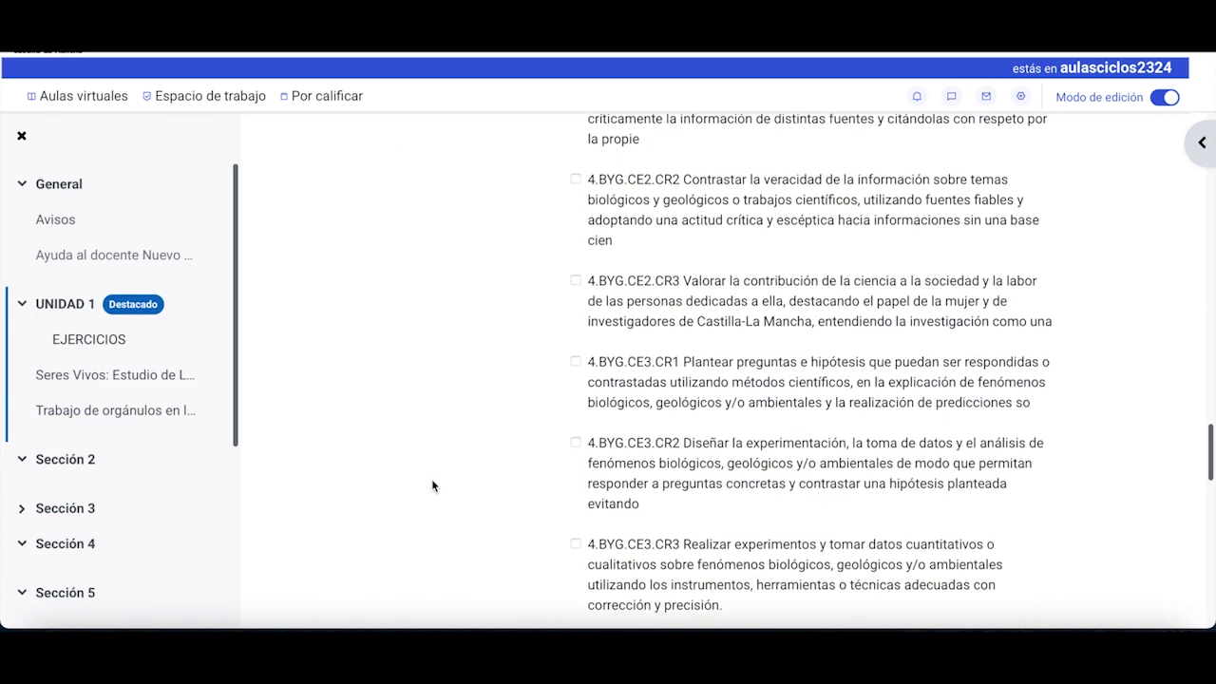
scroll(432, 485, "down", 1)
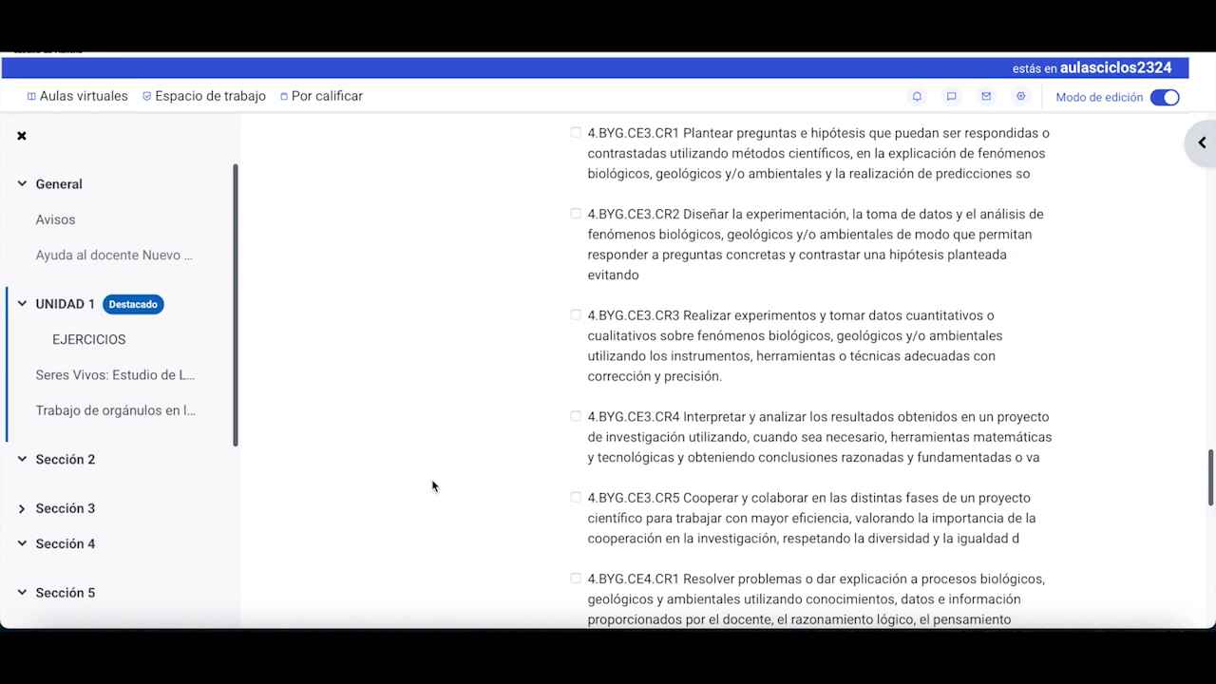
left_click(575, 496)
Step: Review the assignment's common module settings, keeping Grupos separados as the group mode and Práctica Unidad 1 as the grouping
scroll(433, 410, "up", 10)
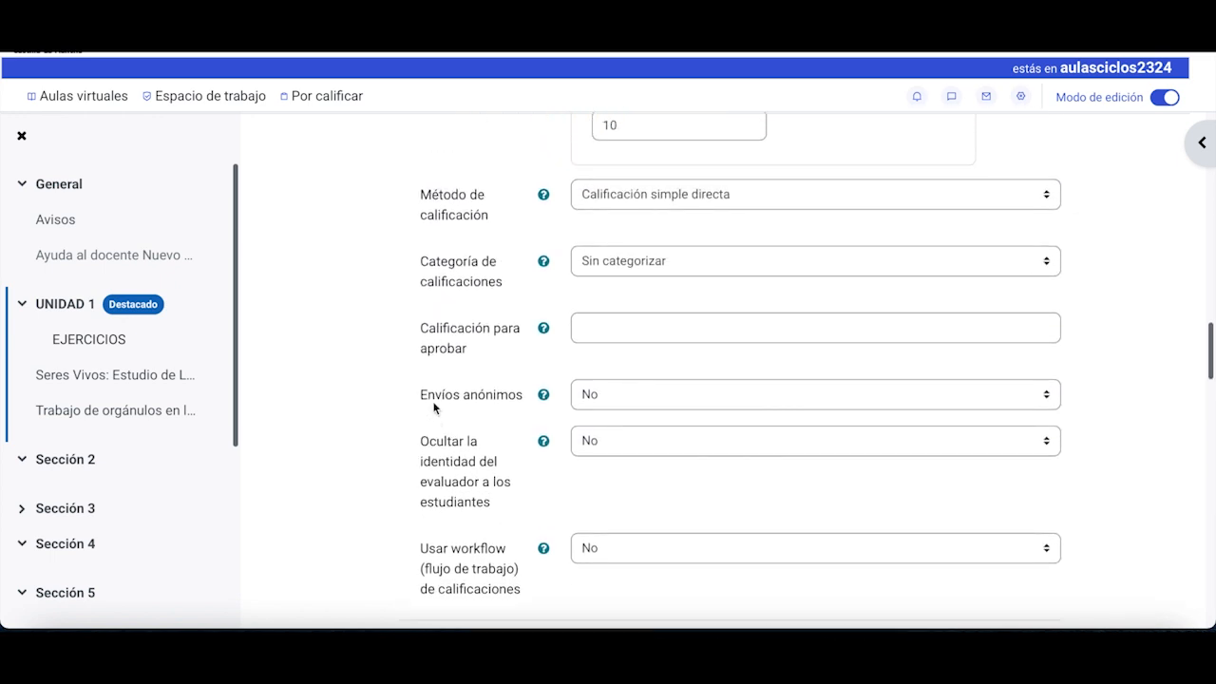
scroll(433, 411, "up", 3)
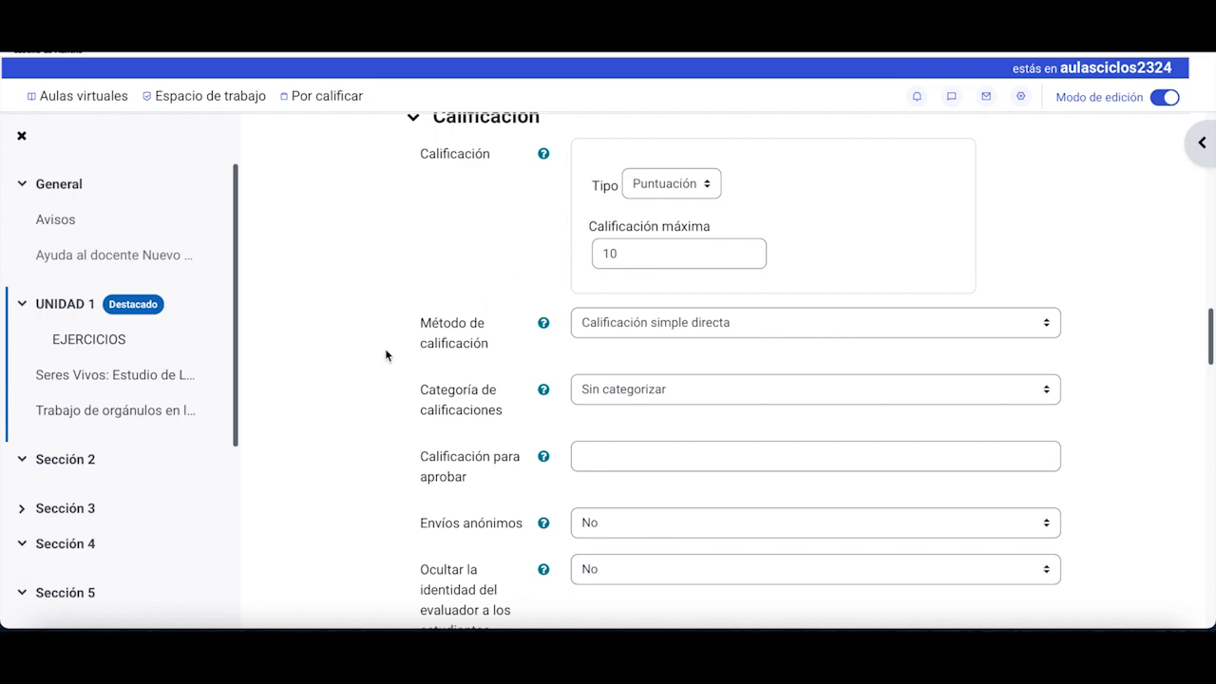
scroll(416, 496, "down", 1)
scroll(416, 495, "down", 15)
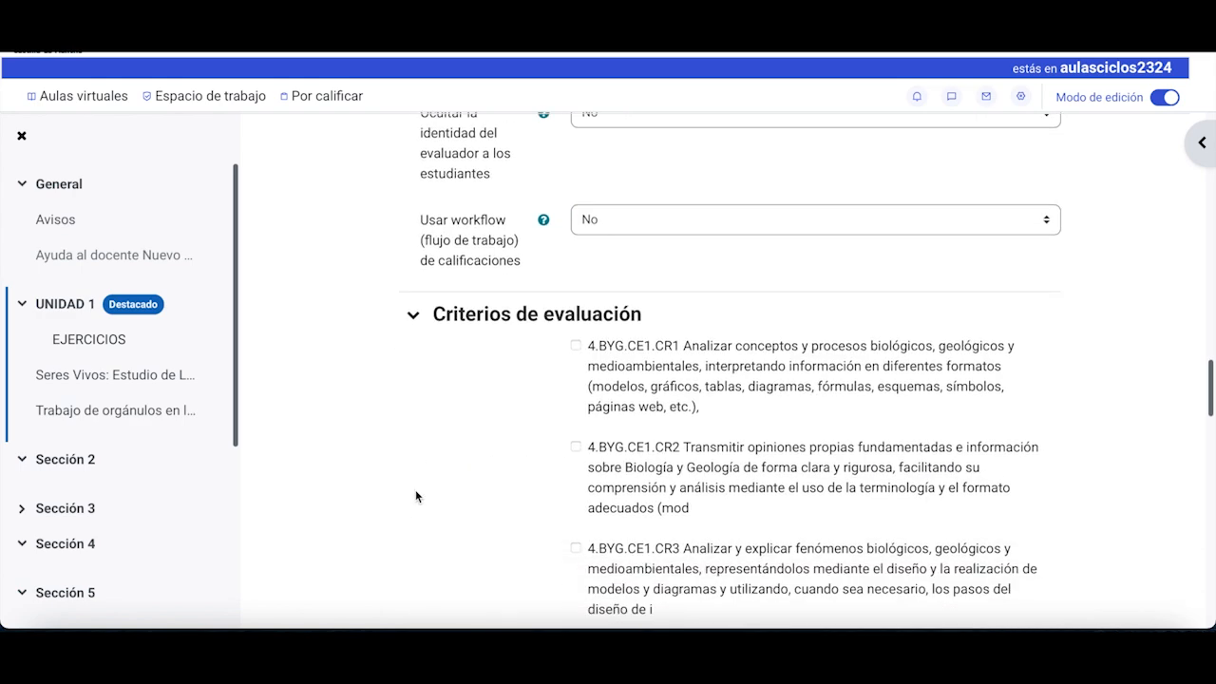
scroll(416, 495, "down", 1)
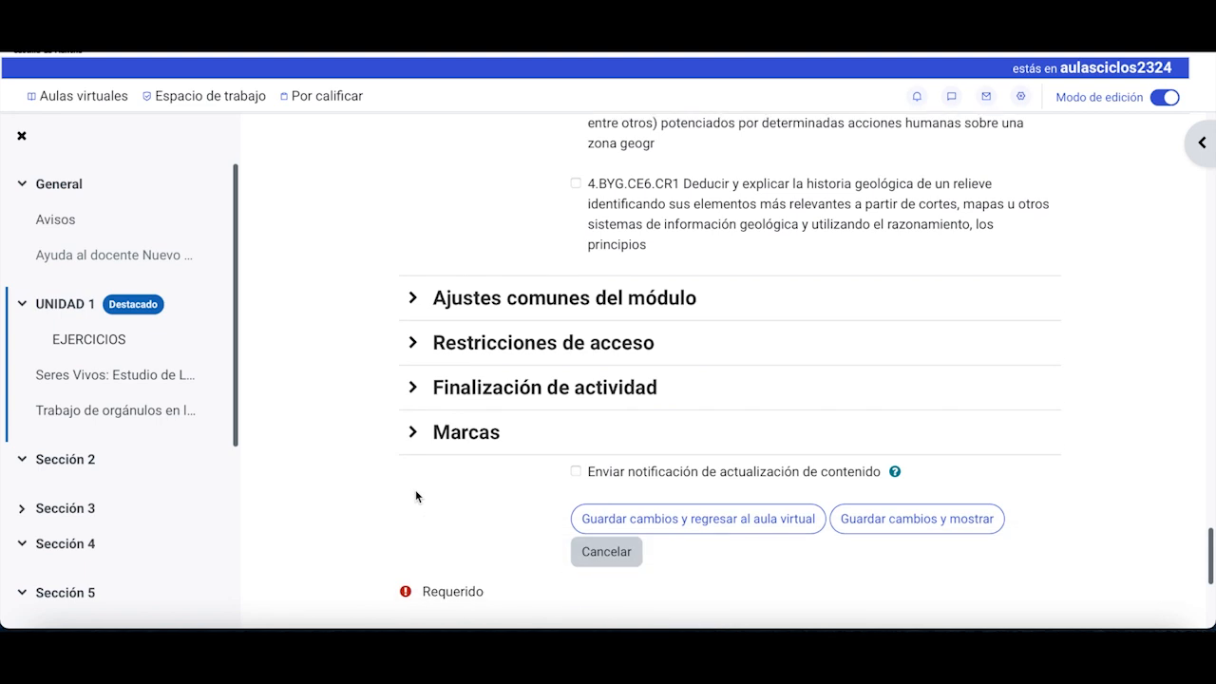
scroll(415, 496, "down", 1)
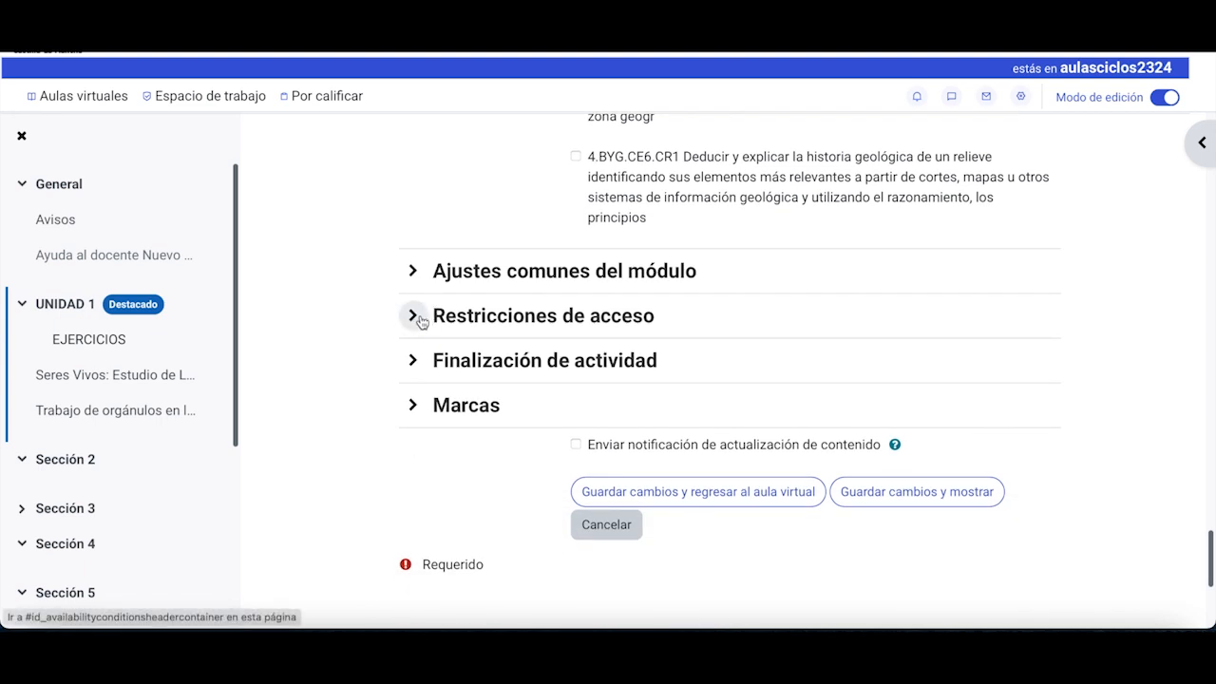
left_click(414, 272)
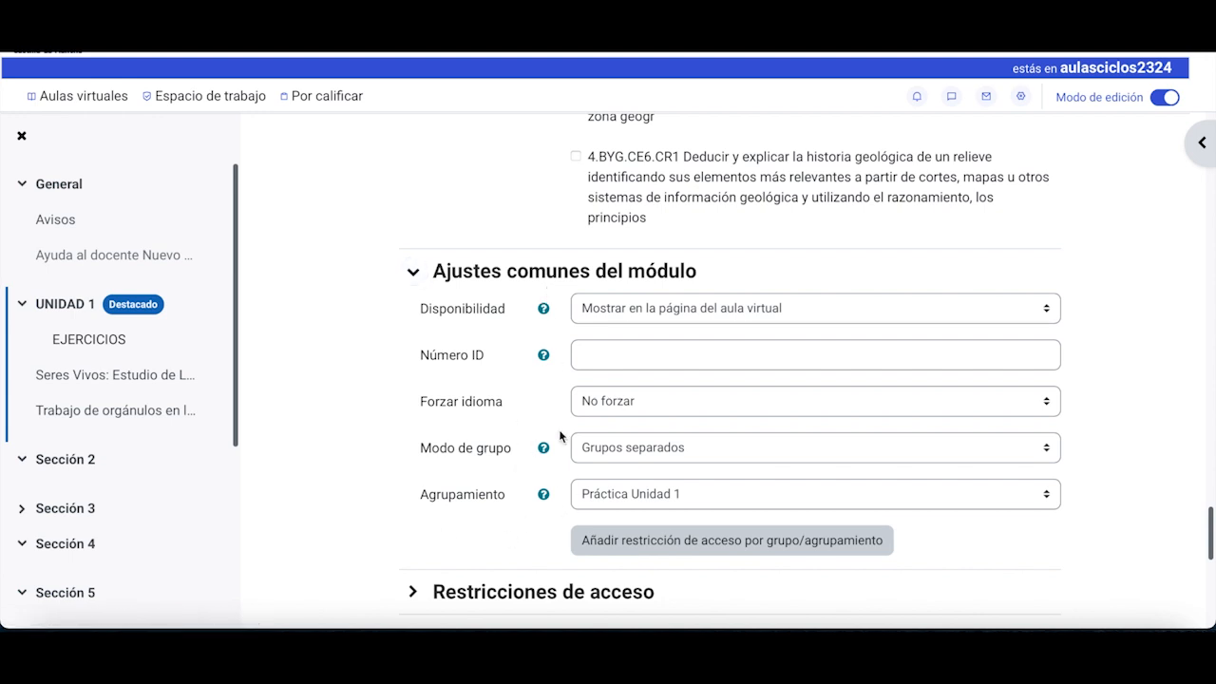
left_click(694, 492)
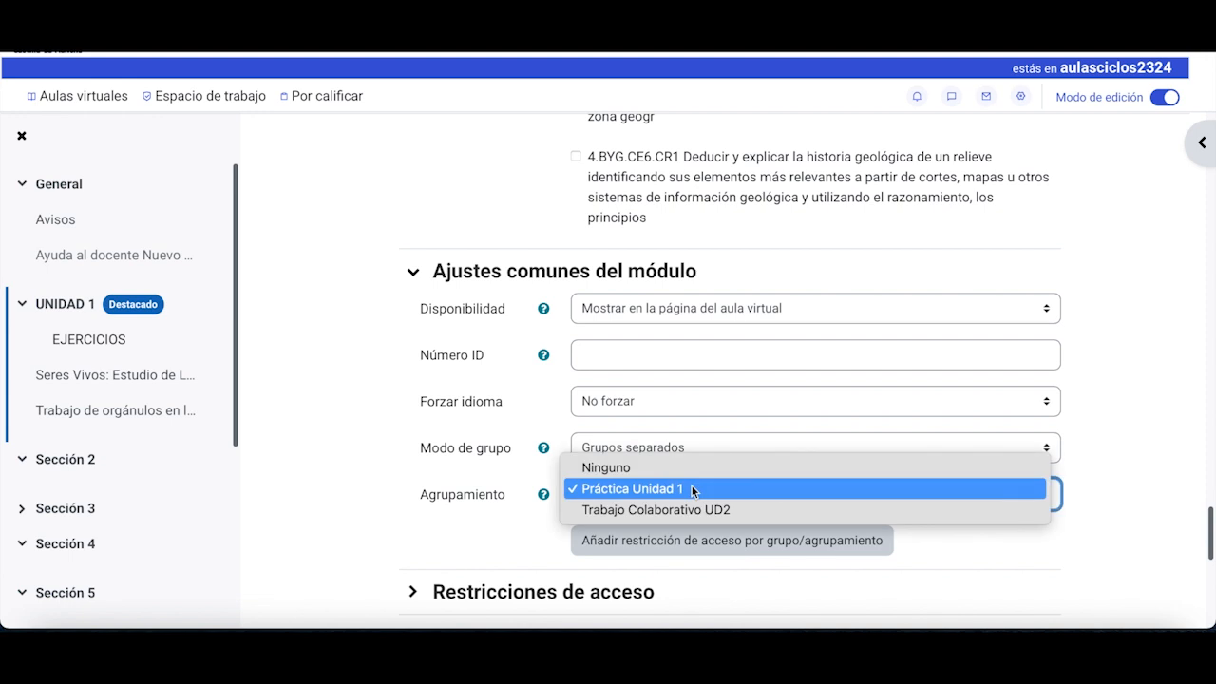
left_click(638, 492)
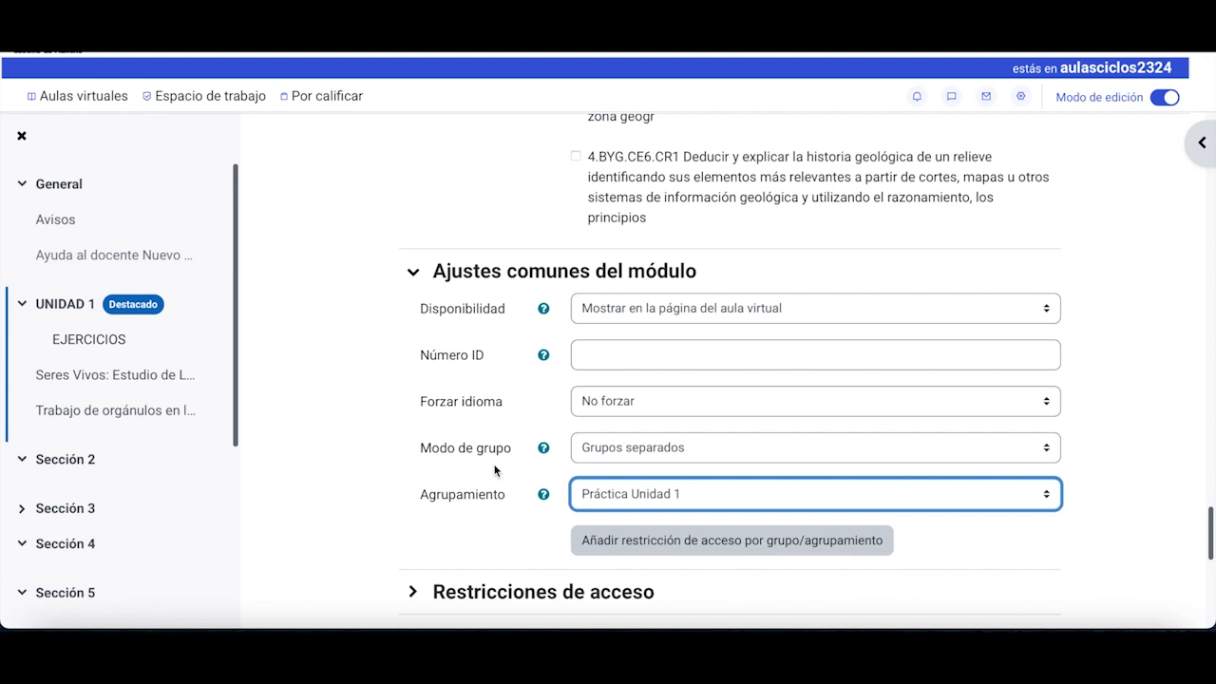
left_click(647, 449)
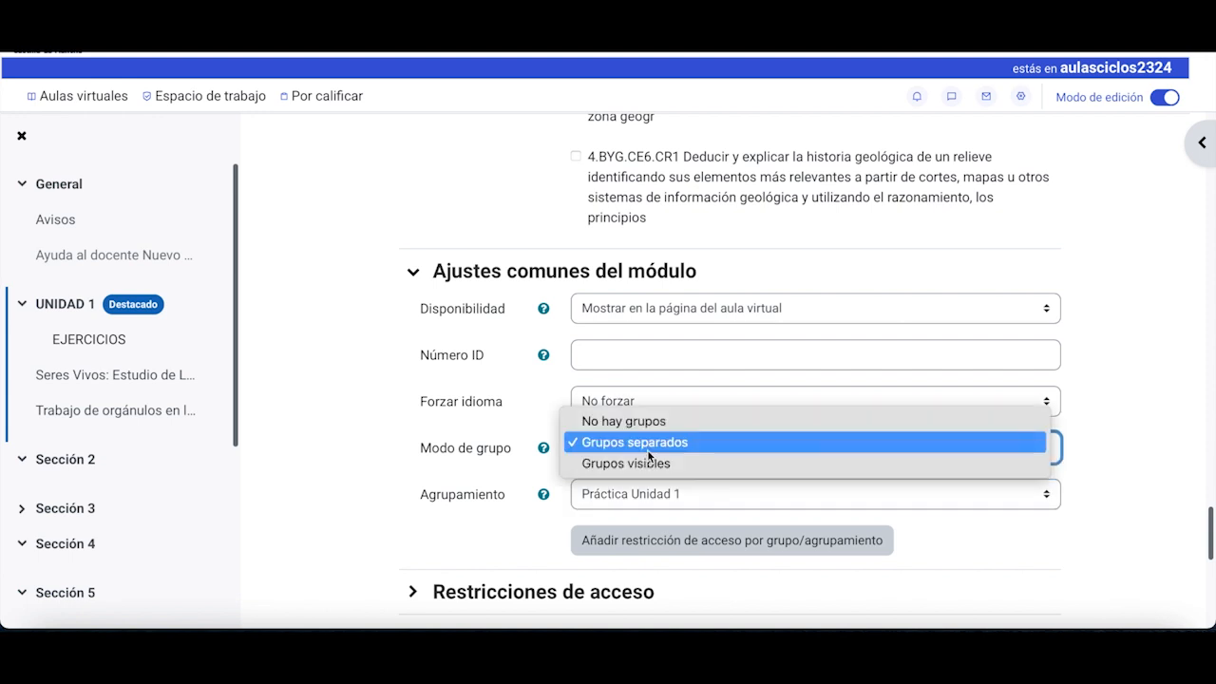
left_click(377, 452)
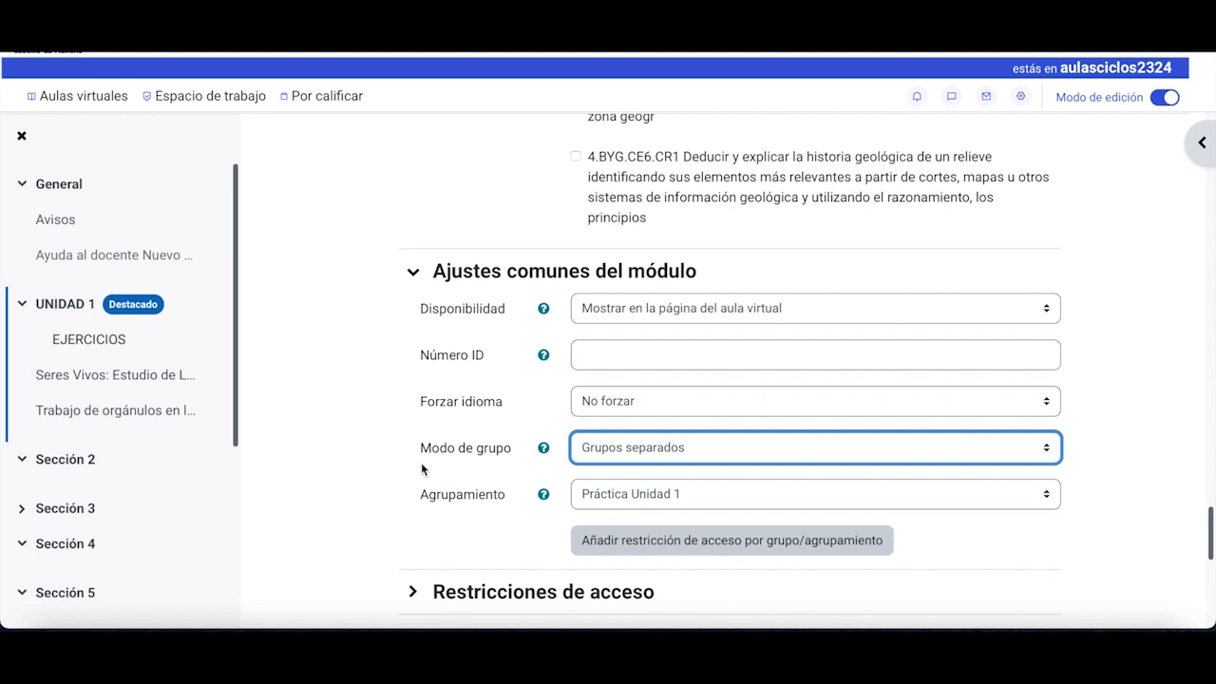
scroll(780, 261, "down", 4)
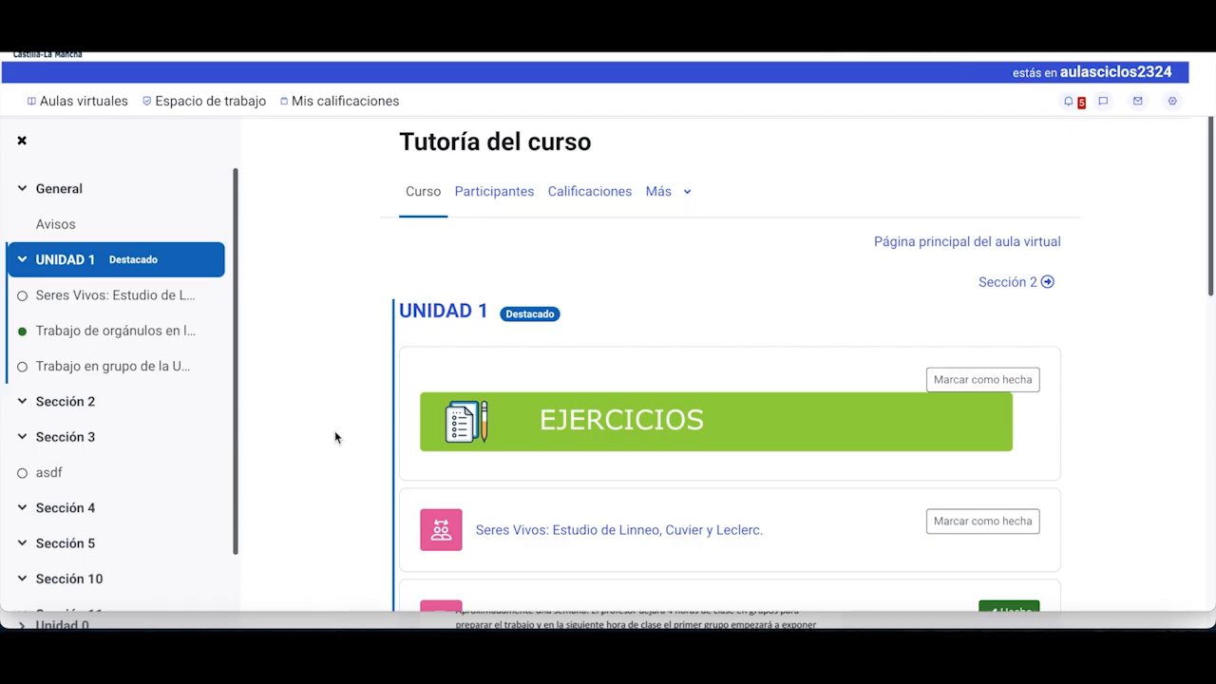
Step: In the student view, open the Trabajo en grupo de la Unidad 1 assignment and start adding a submission
scroll(335, 430, "down", 3)
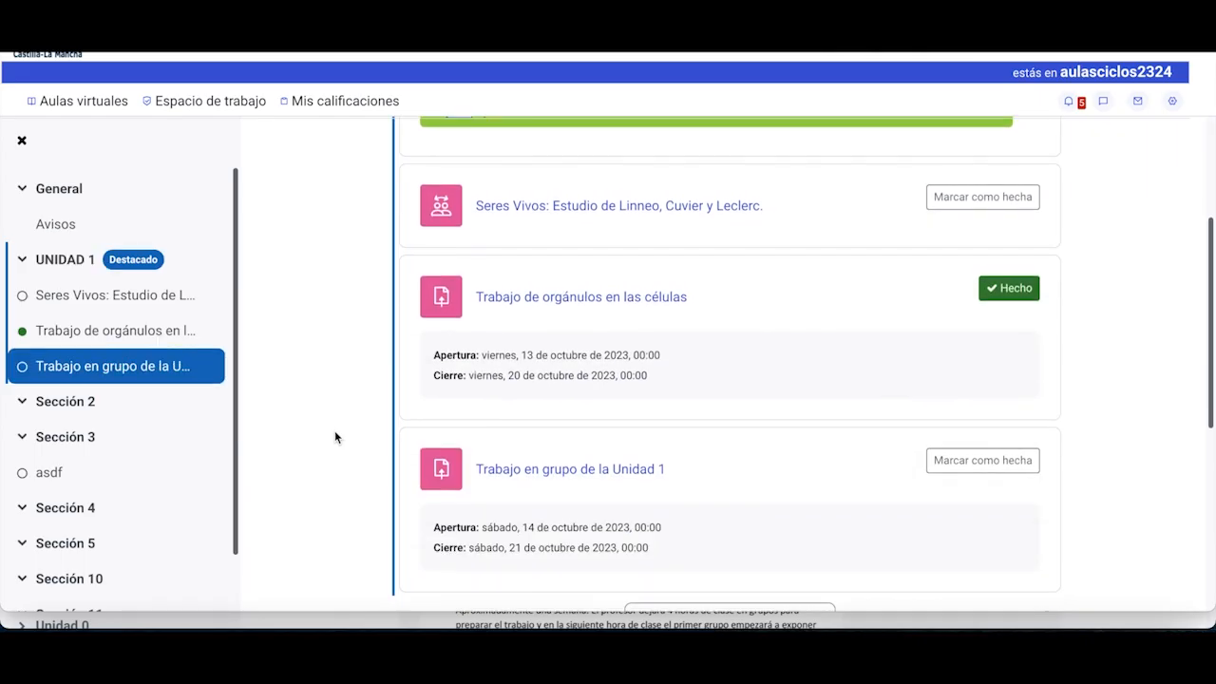
left_click(569, 469)
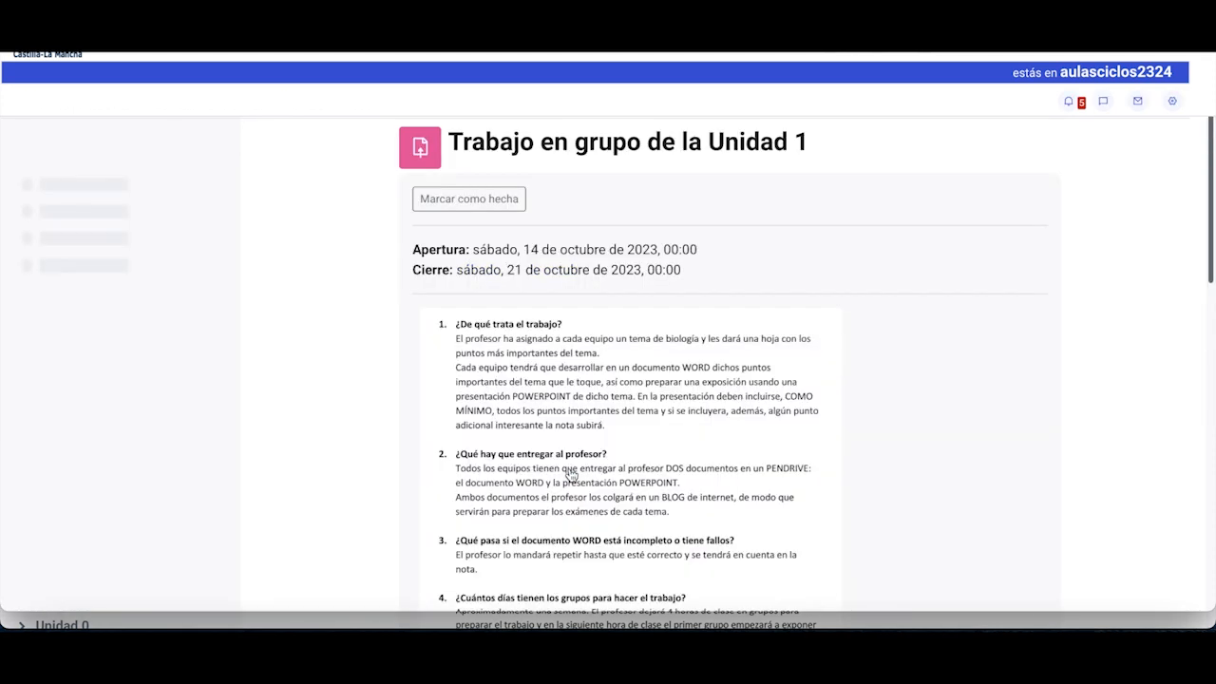
scroll(346, 331, "down", 2)
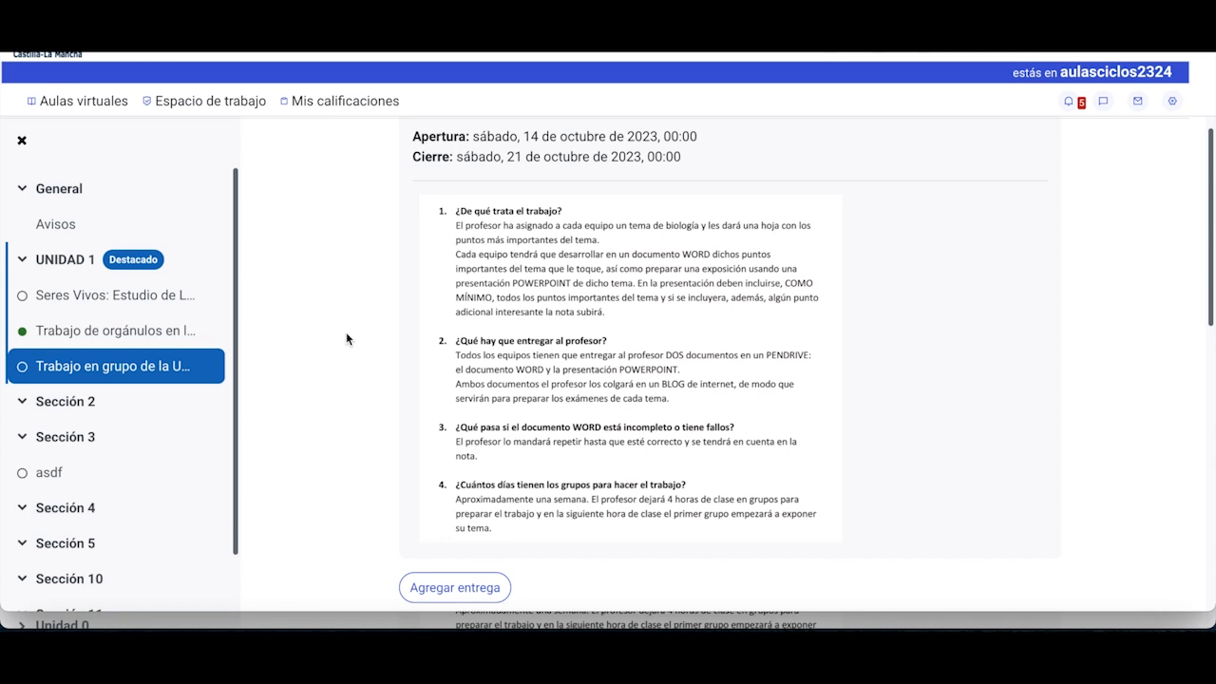
scroll(345, 334, "down", 5)
left_click(455, 305)
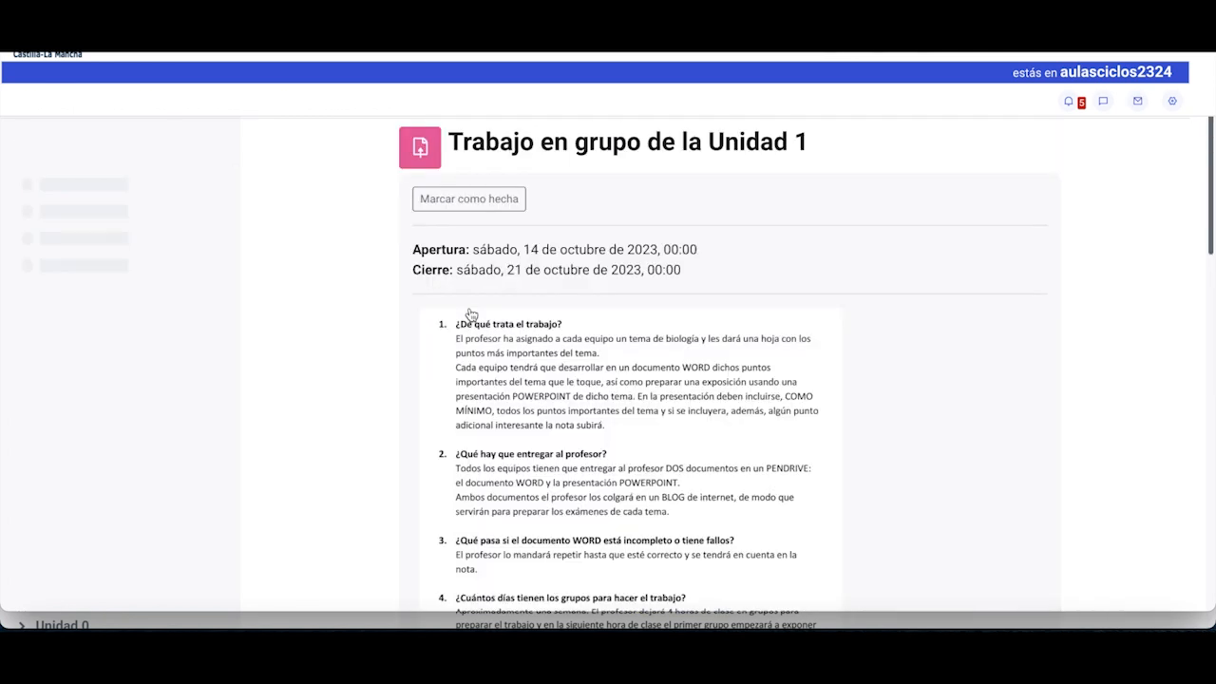
Step: Add Grupo1_Tarea.pdf from the Documentos folder as the submission file and save the submission
scroll(377, 365, "down", 8)
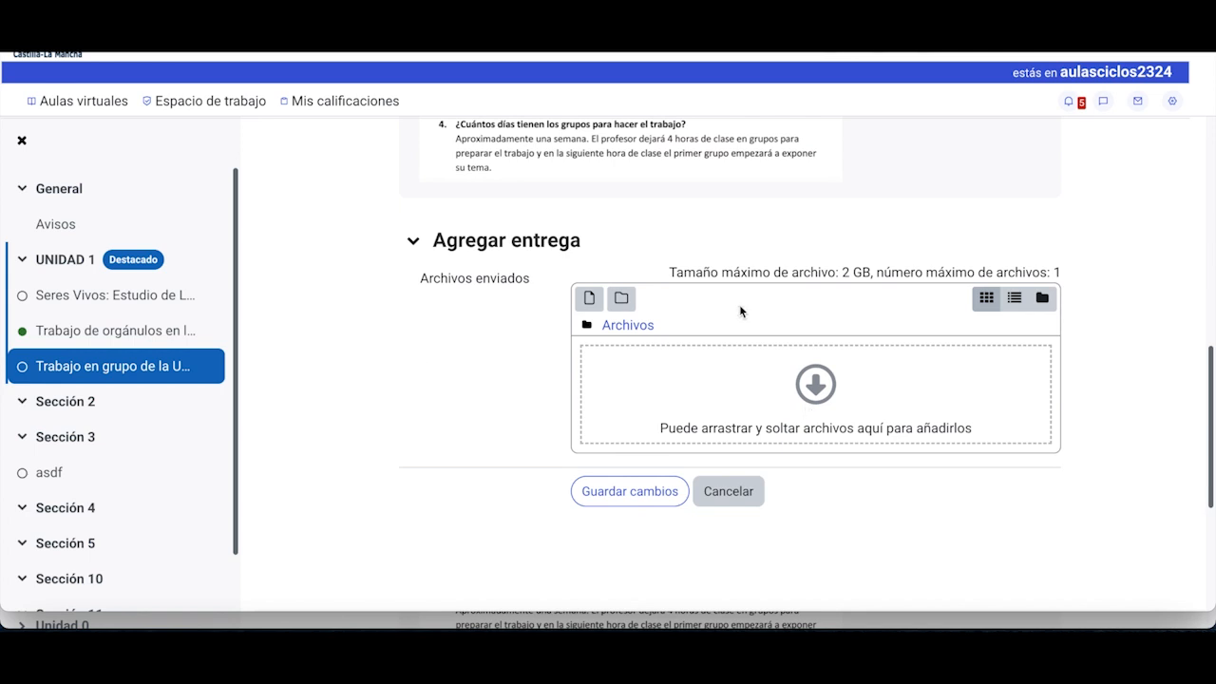
left_click(49, 644)
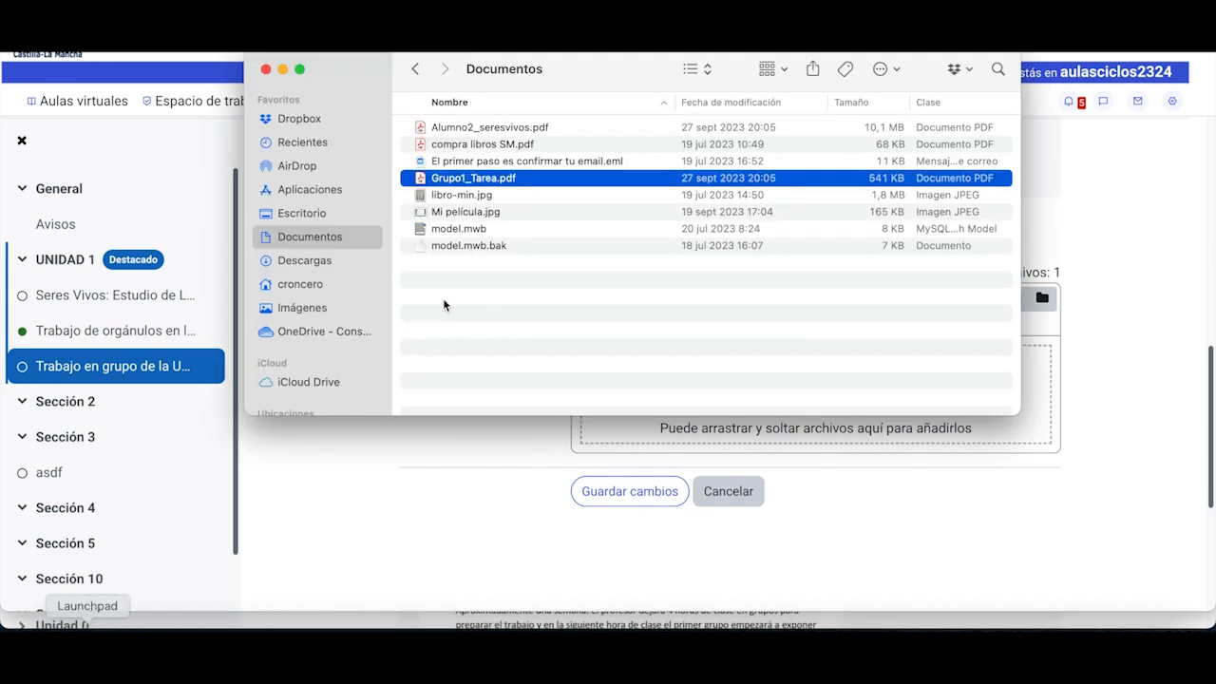
left_click_drag(489, 183, 933, 439)
left_click(623, 520)
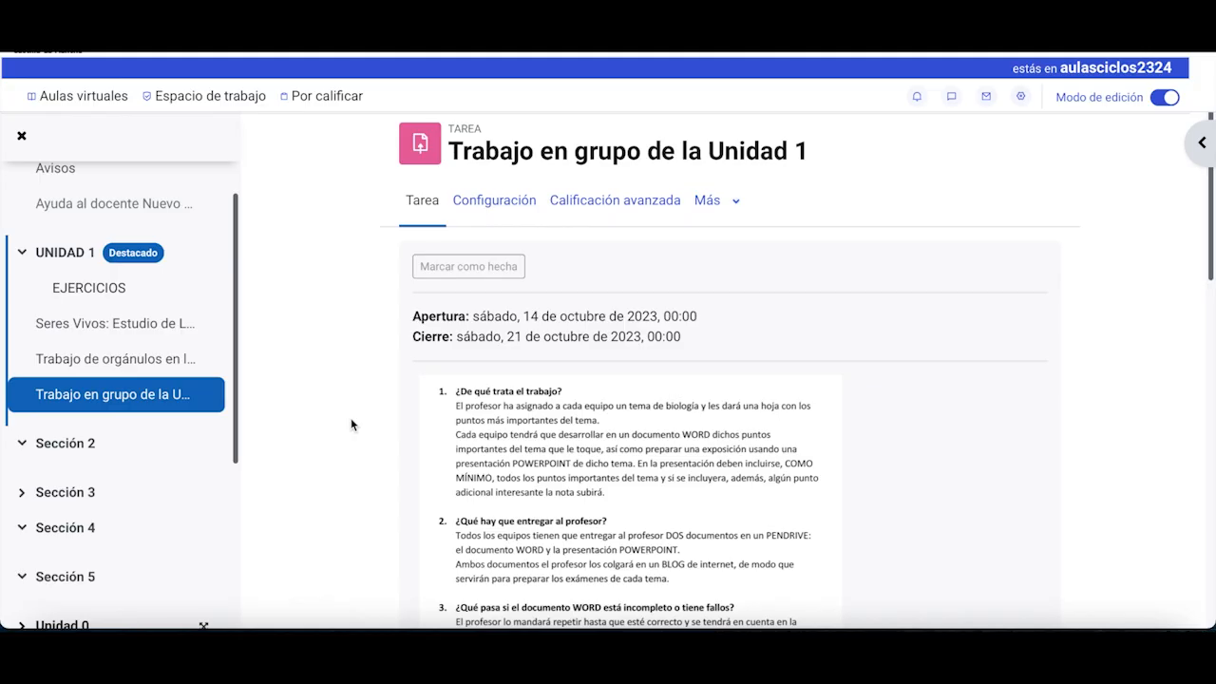
Step: In the teacher view of the assignment, check the grading summary for Todos los participantes and for Grupo A
scroll(351, 425, "down", 6)
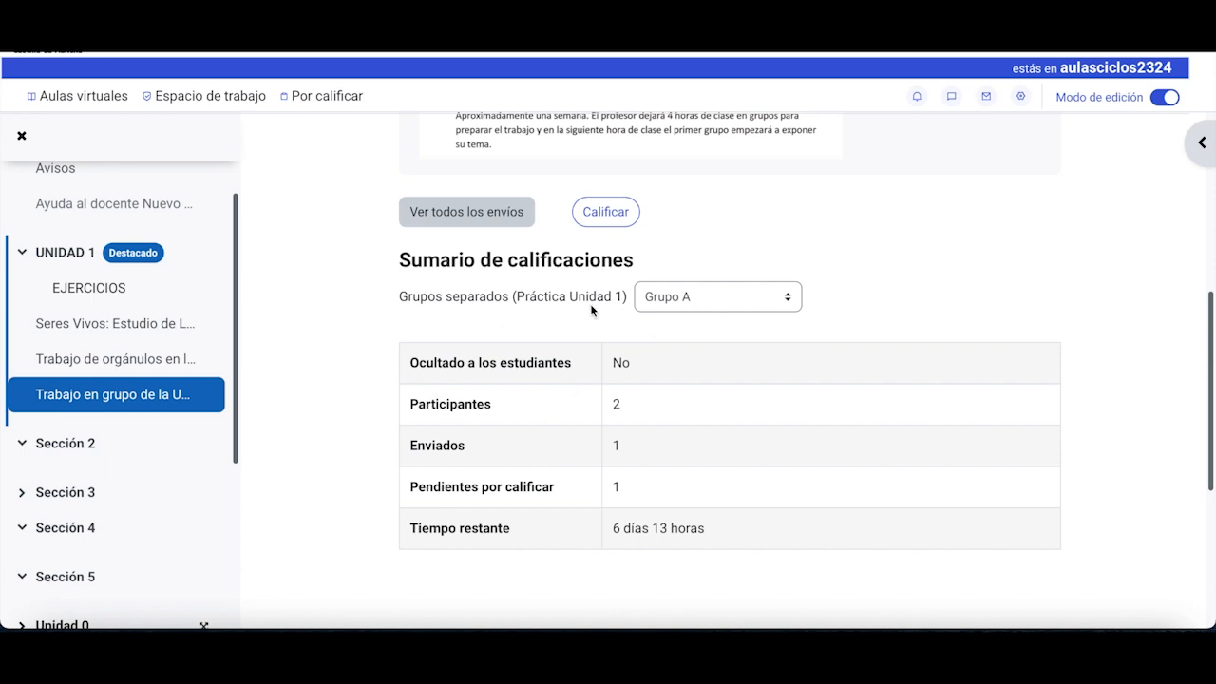
left_click(690, 297)
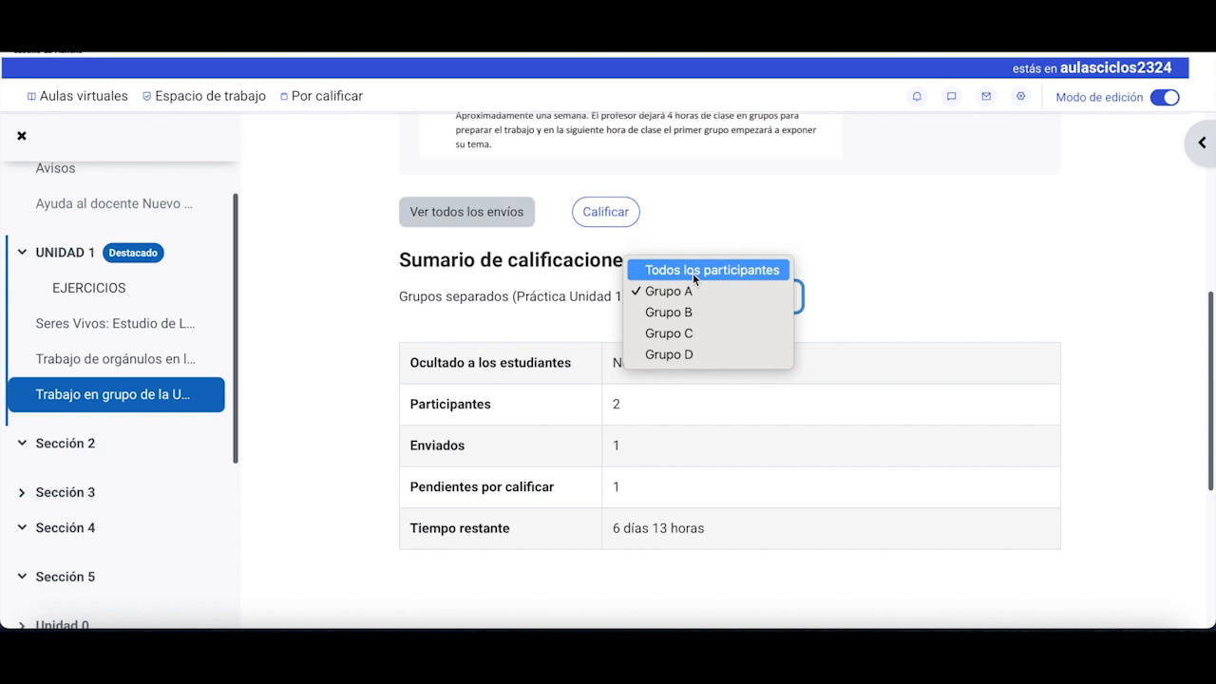
key("Escape")
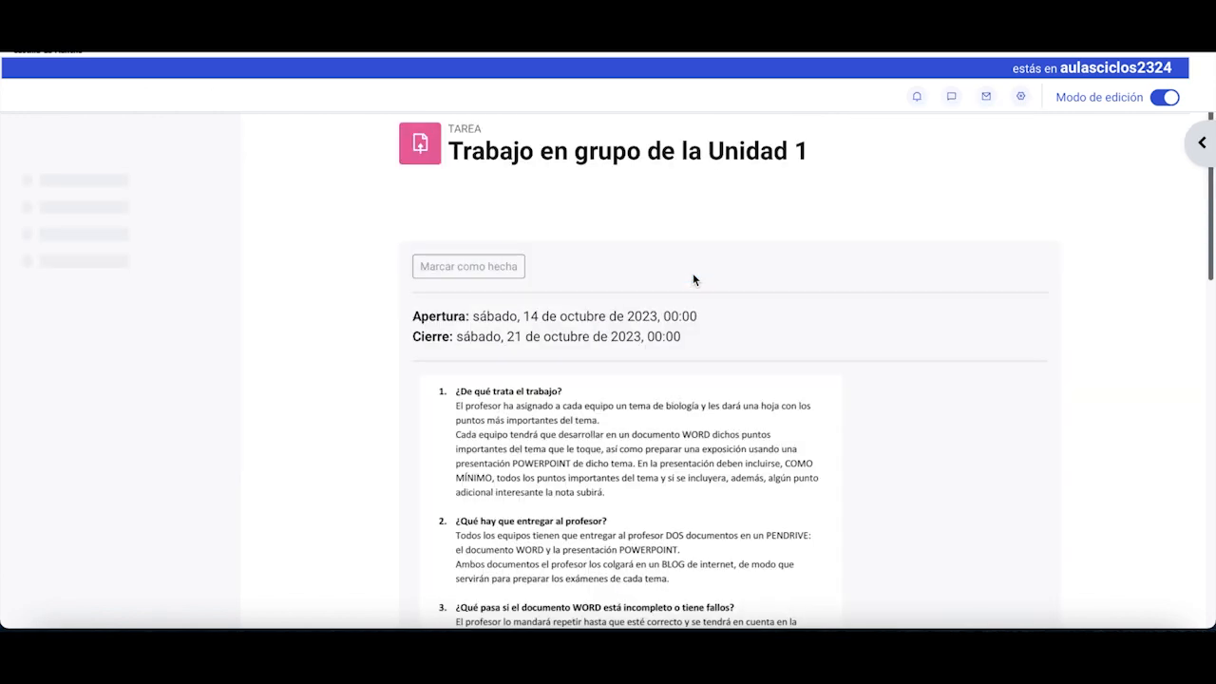
scroll(701, 350, "down", 7)
left_click(700, 203)
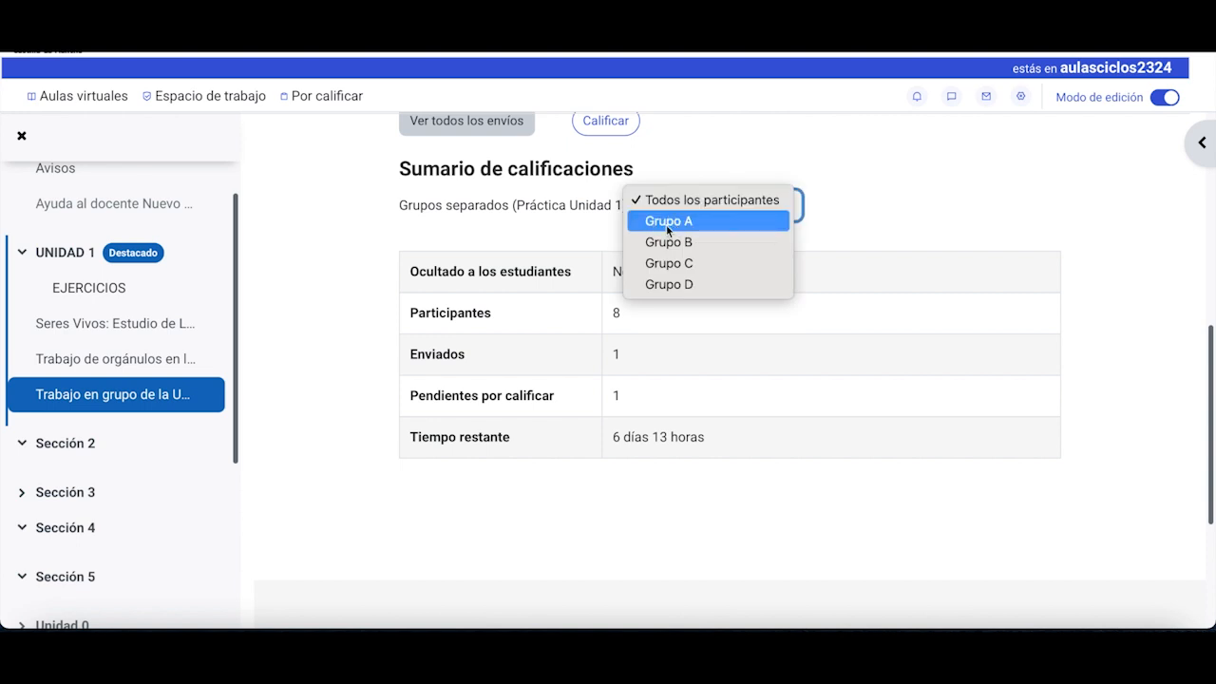
key("Escape")
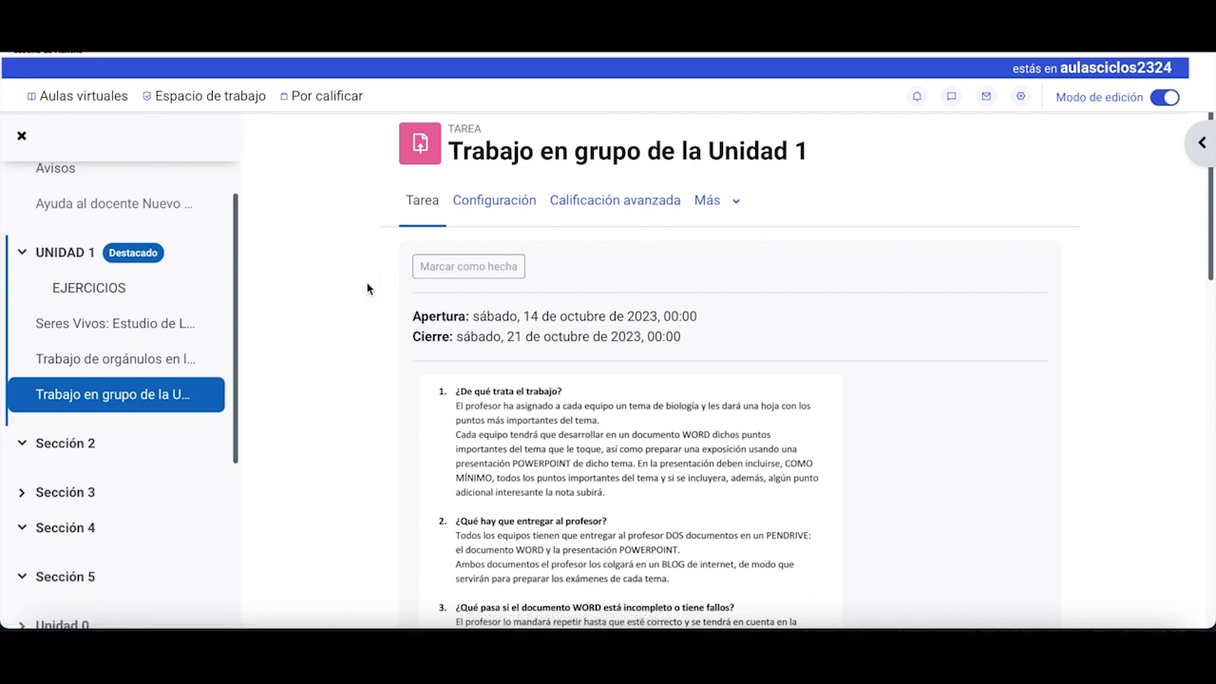
scroll(368, 289, "down", 5)
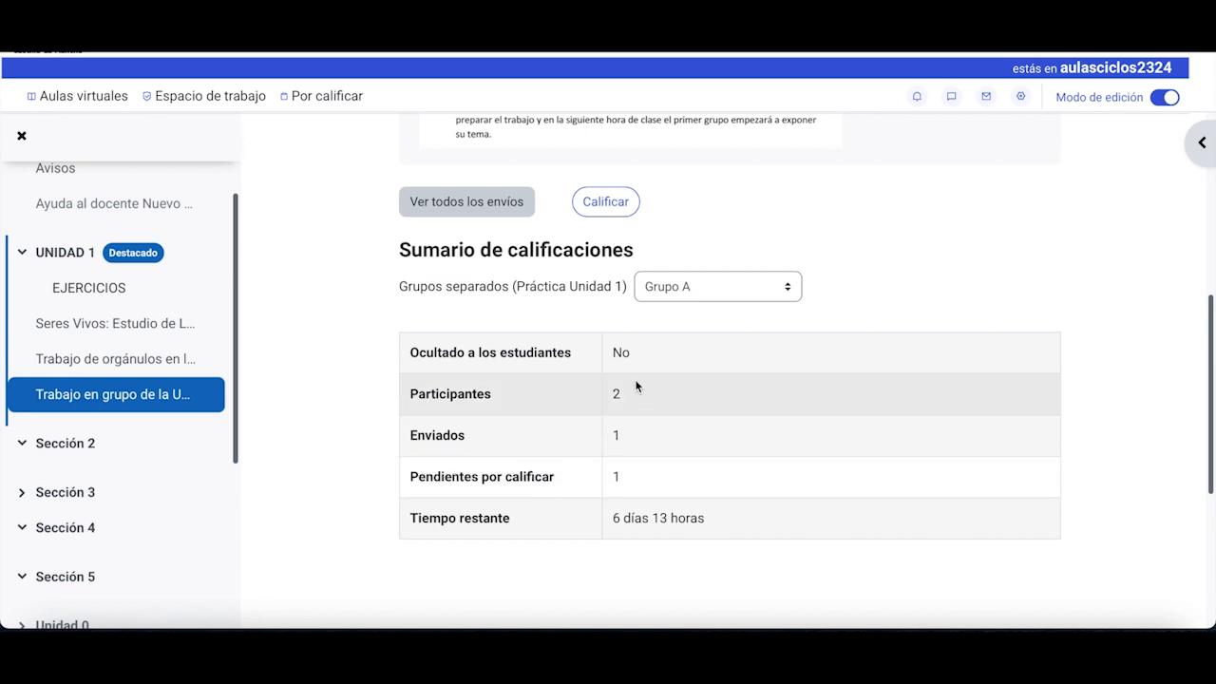
Step: Open the grading of Grupo A's submission, set the grade to 5, and rate criterion 4.BYG.CE3.CR5 as C
left_click(606, 202)
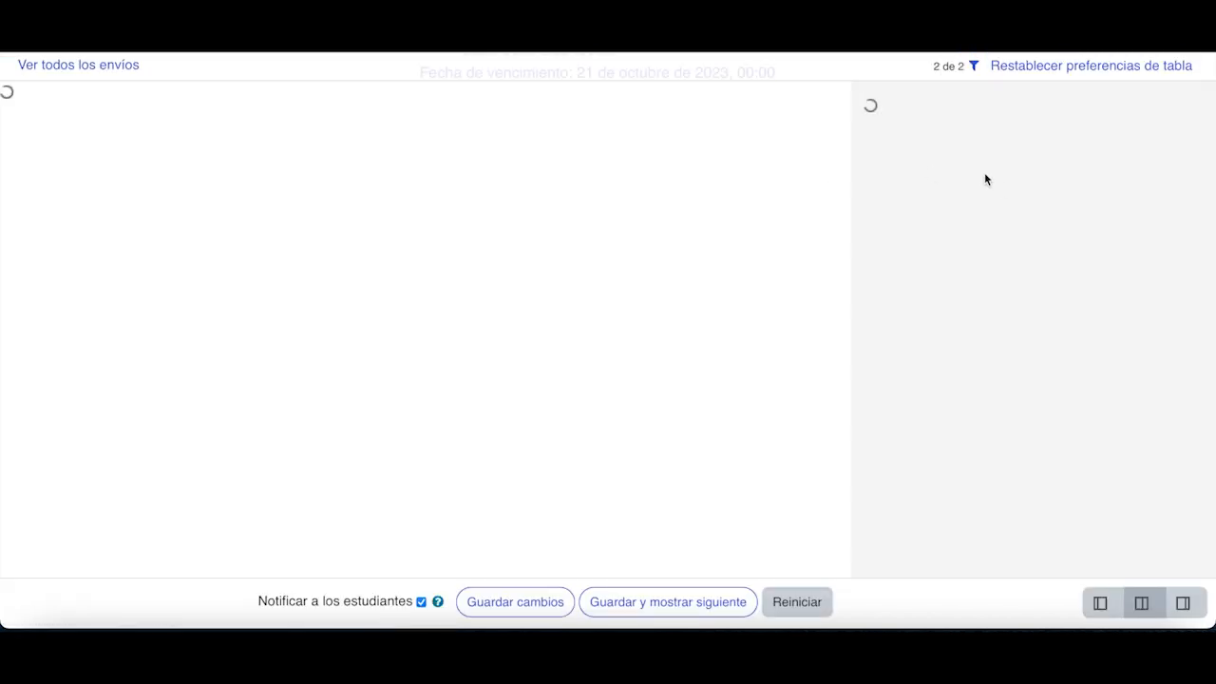
scroll(1000, 188, "down", 3)
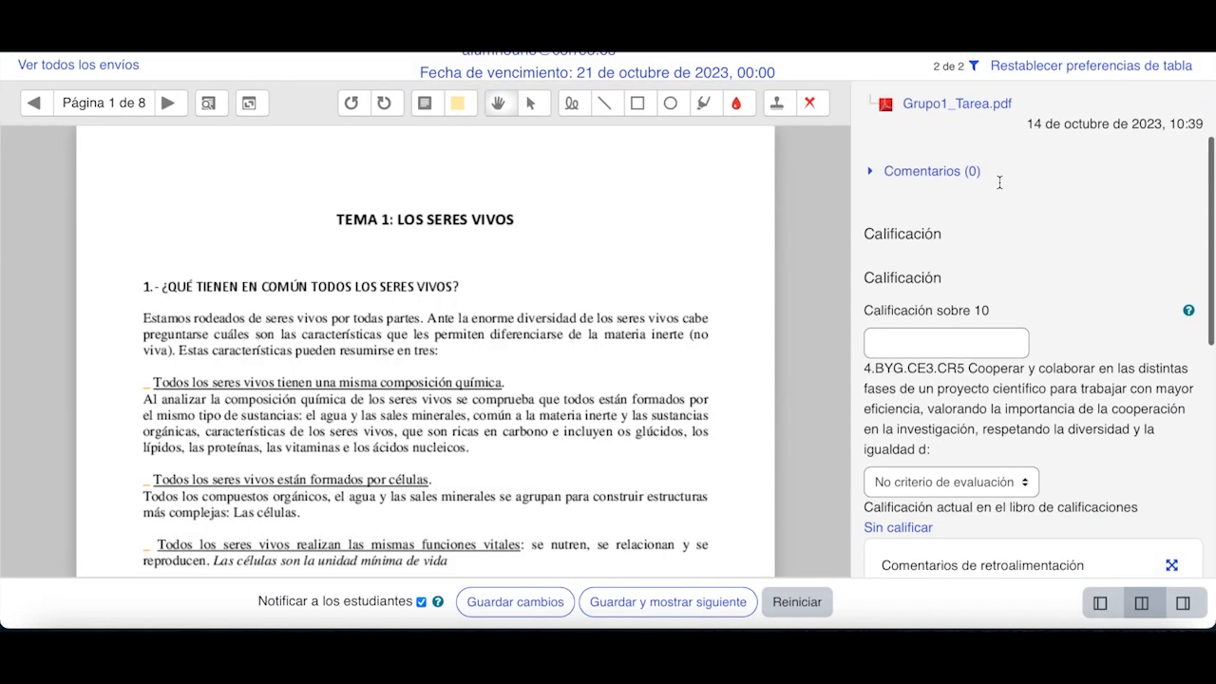
scroll(961, 275, "up", 1)
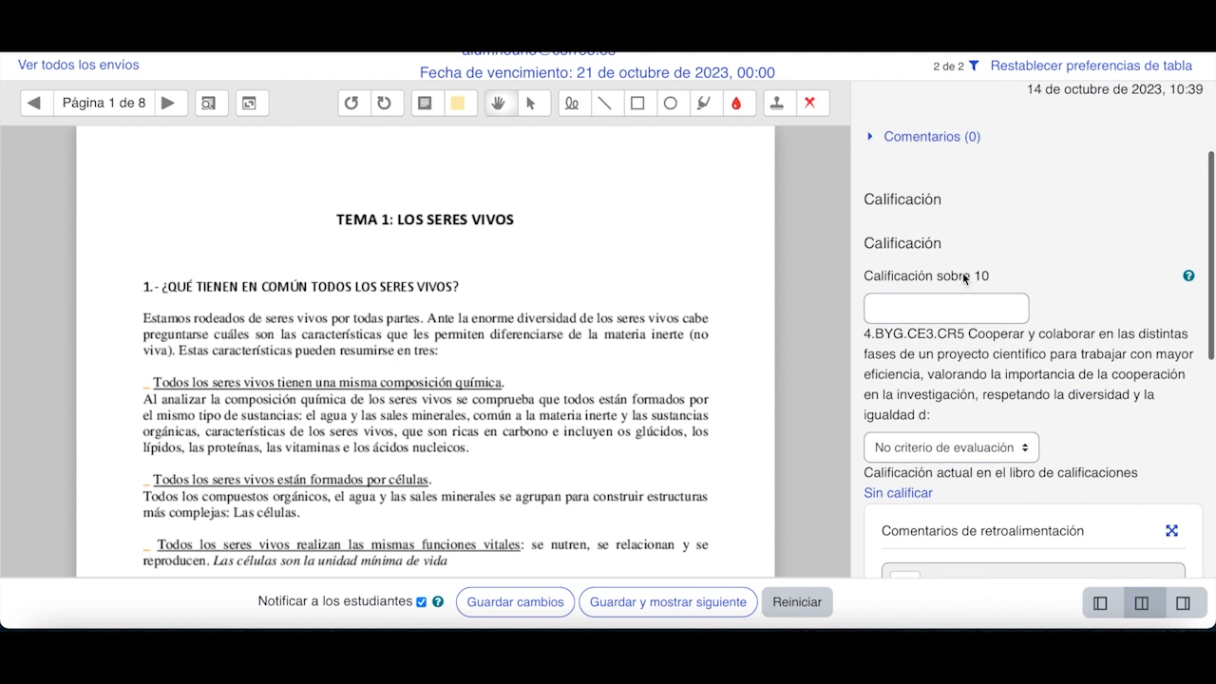
left_click(935, 312)
type("5")
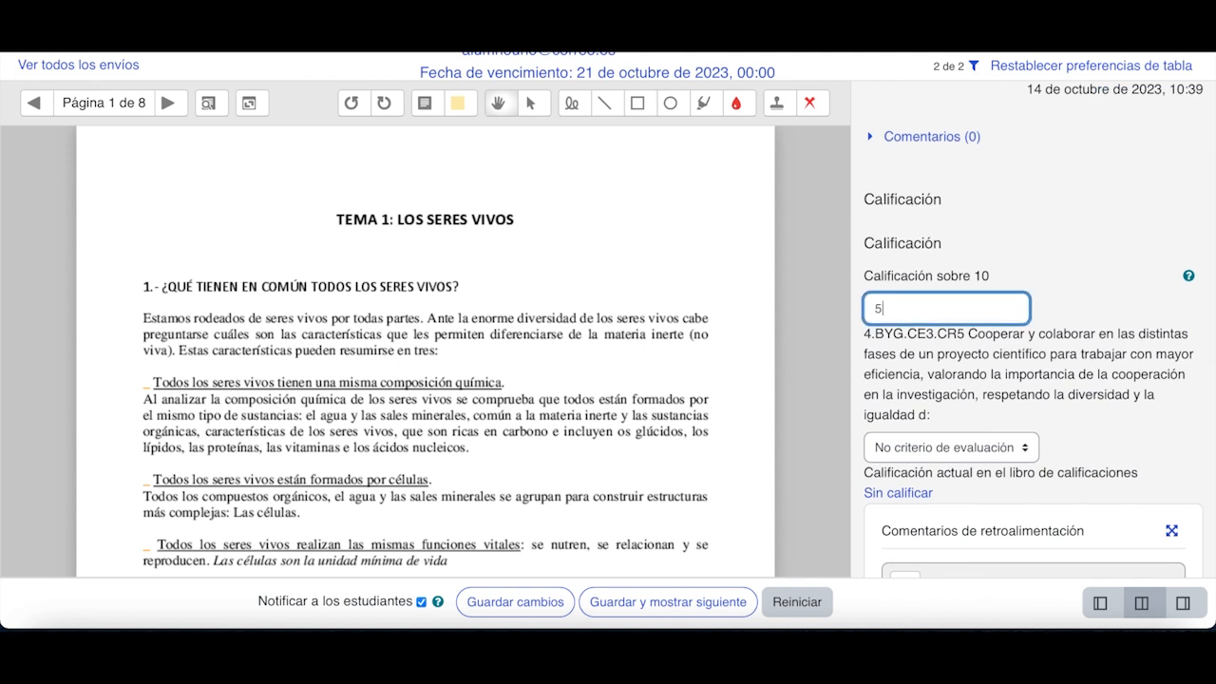
scroll(937, 352, "down", 2)
left_click(945, 342)
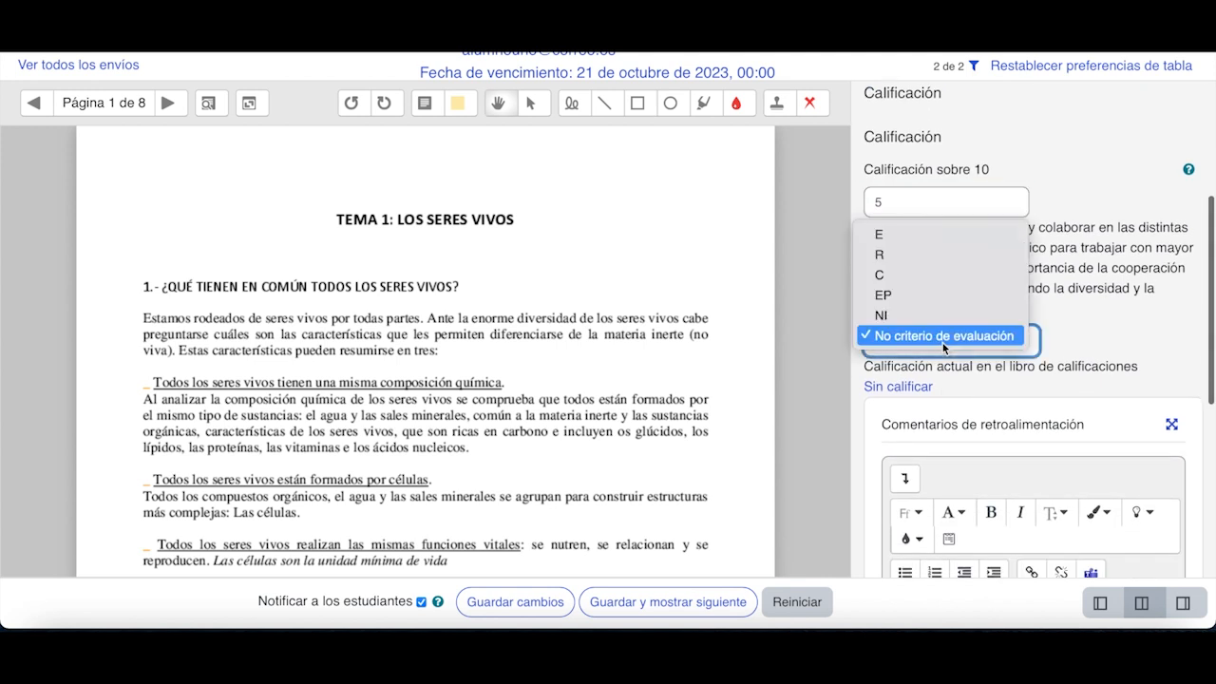
left_click(936, 275)
Step: Enter the feedback comment "Anotaciones", then save the grading and show the next student's
scroll(946, 374, "down", 3)
left_click(947, 478)
type("Anotacion")
scroll(960, 399, "up", 5)
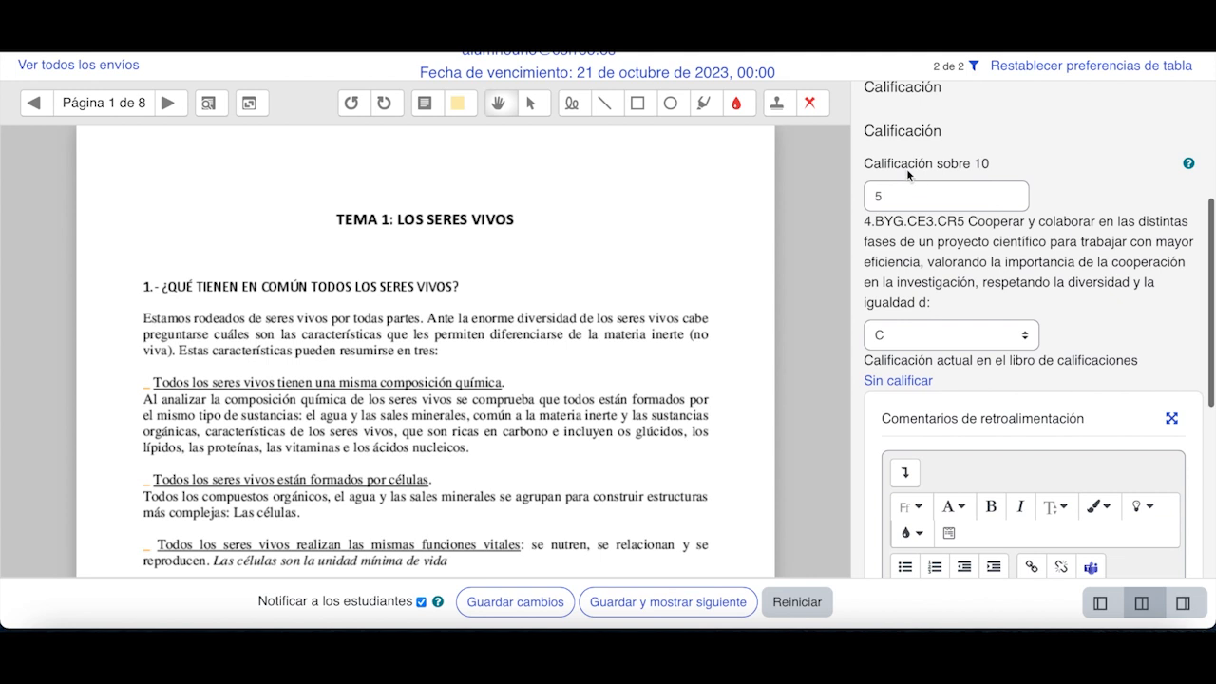
scroll(906, 168, "down", 2)
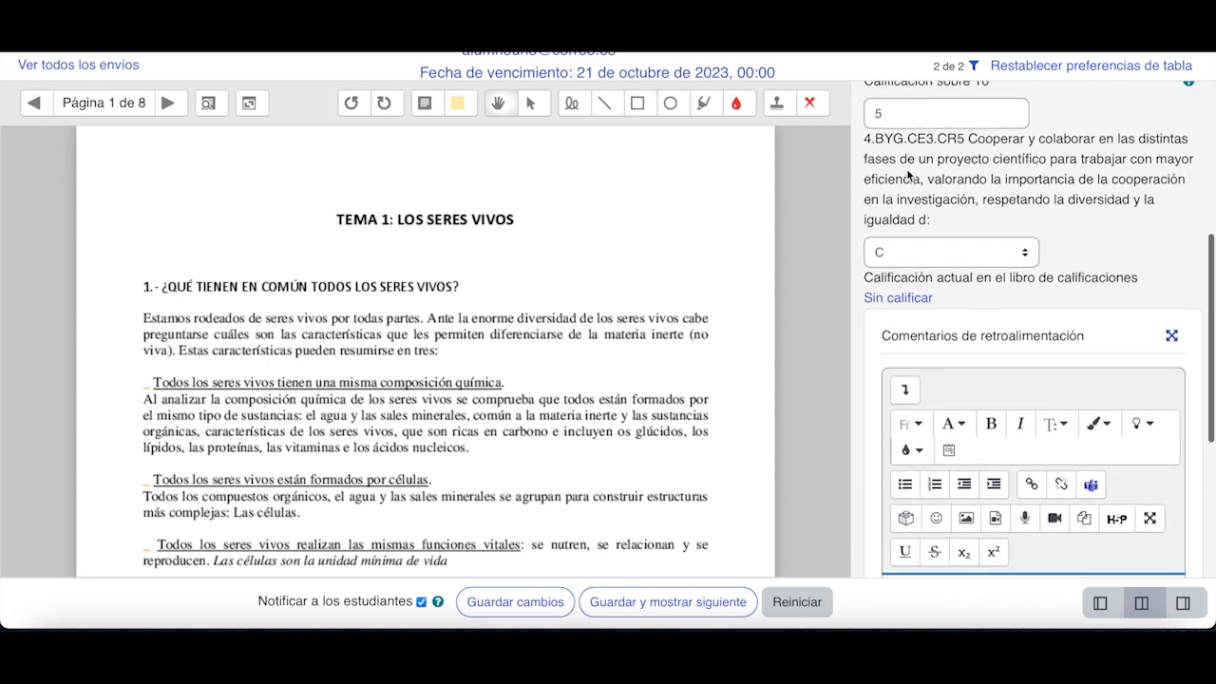
scroll(907, 175, "down", 2)
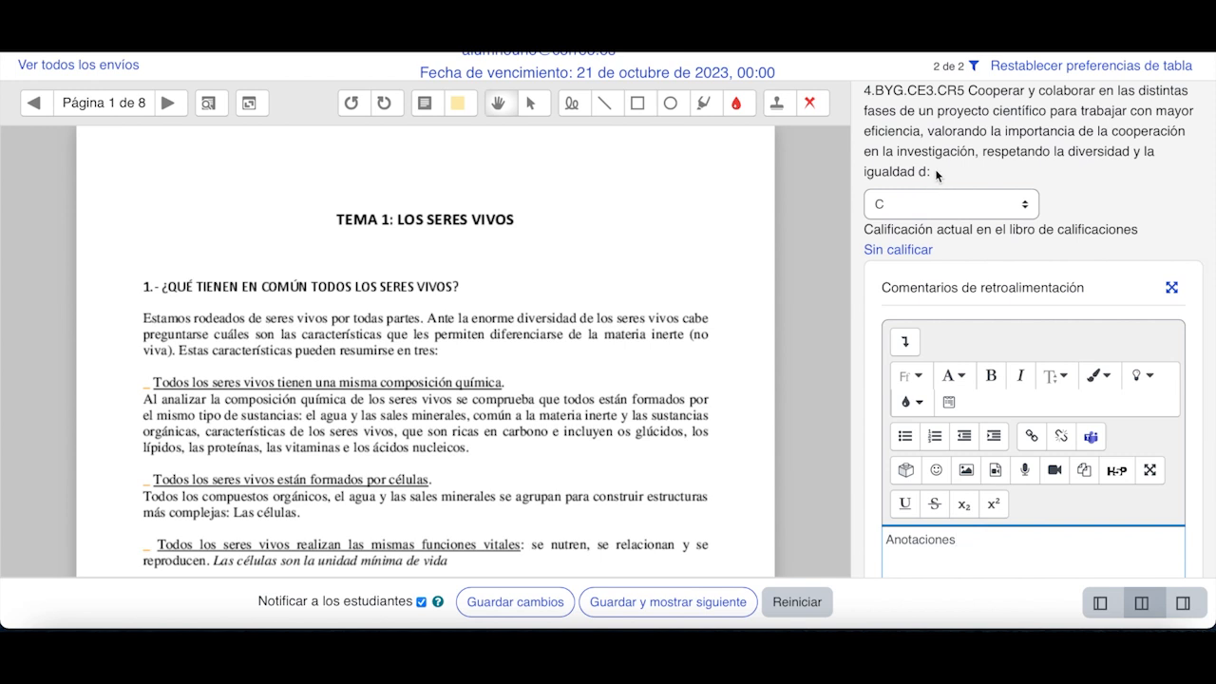
scroll(932, 171, "down", 5)
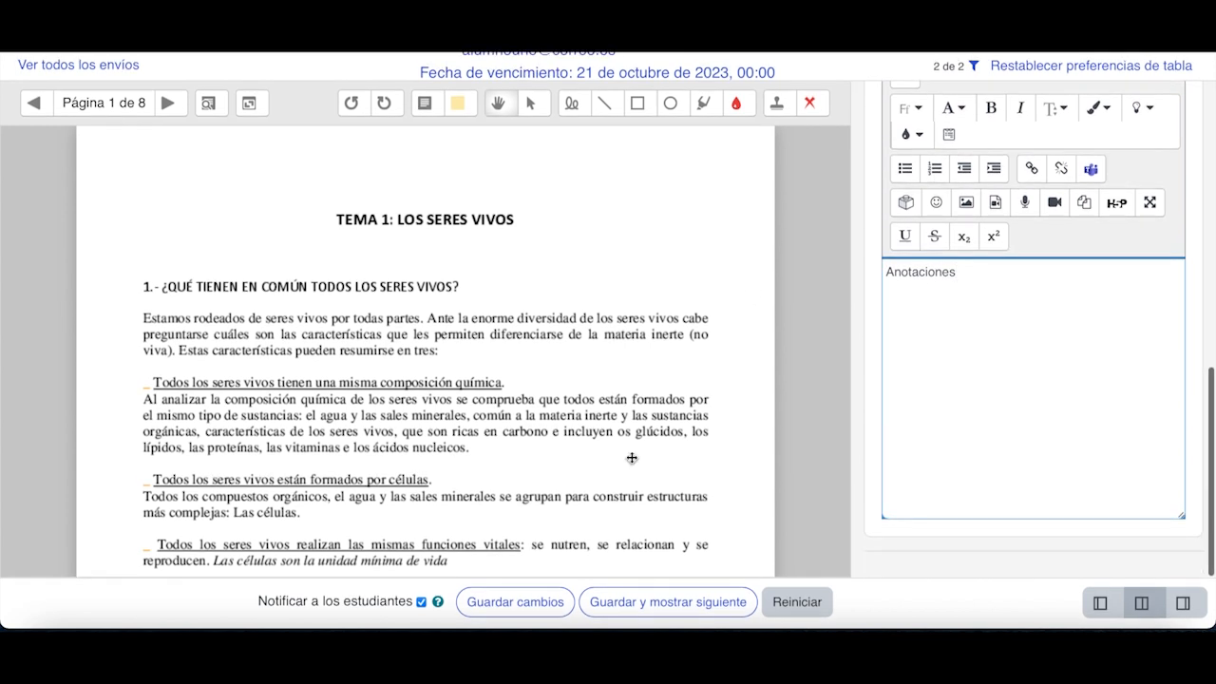
left_click(673, 604)
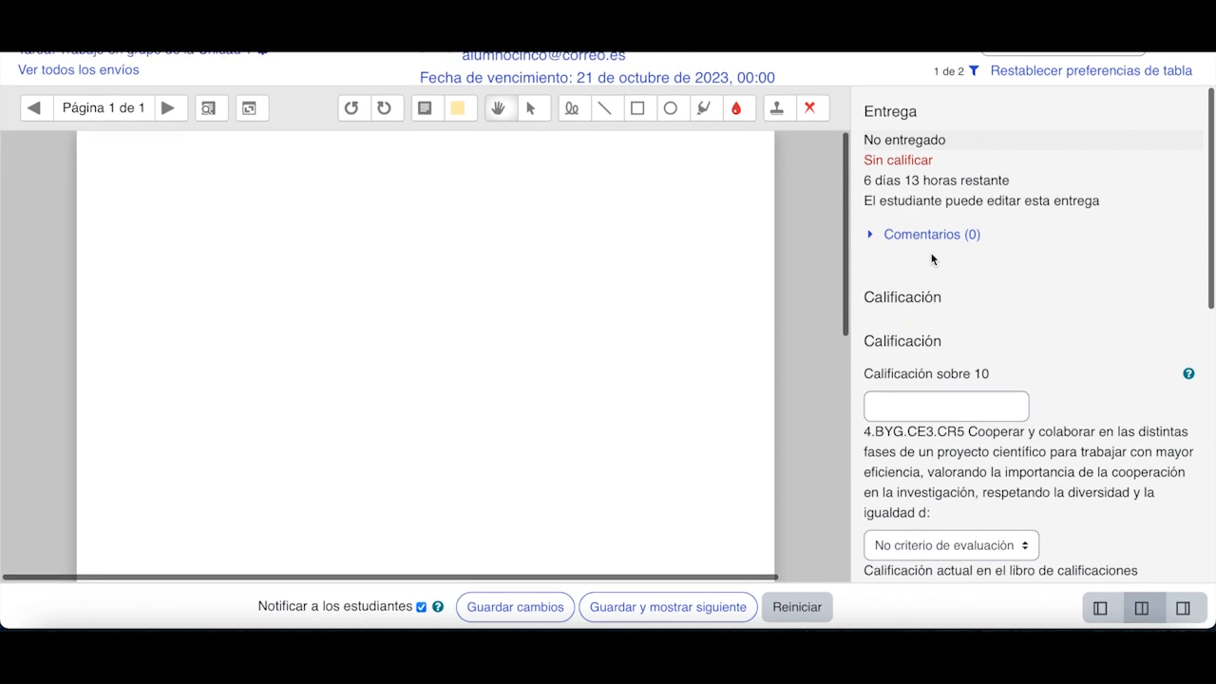
scroll(931, 259, "down", 1)
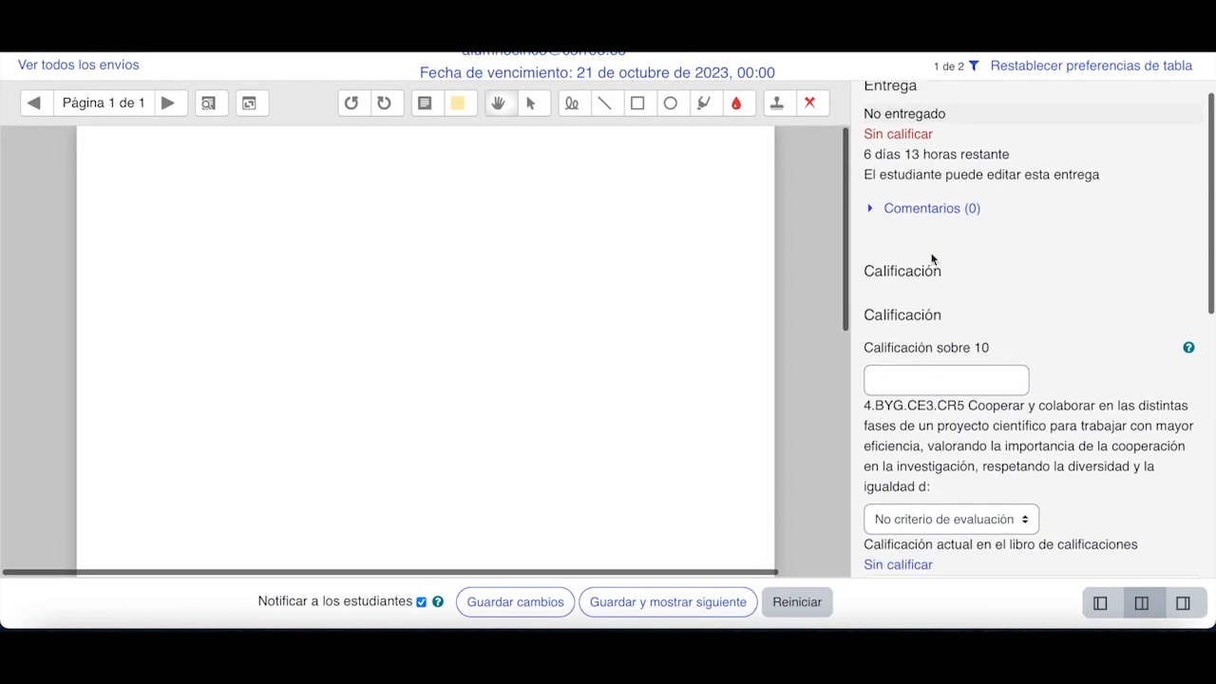
Step: Set this student's grade to 5 out of 10 and rate criterion 4.BYG.CE3.CR5 as C
scroll(930, 258, "up", 1)
scroll(931, 259, "down", 5)
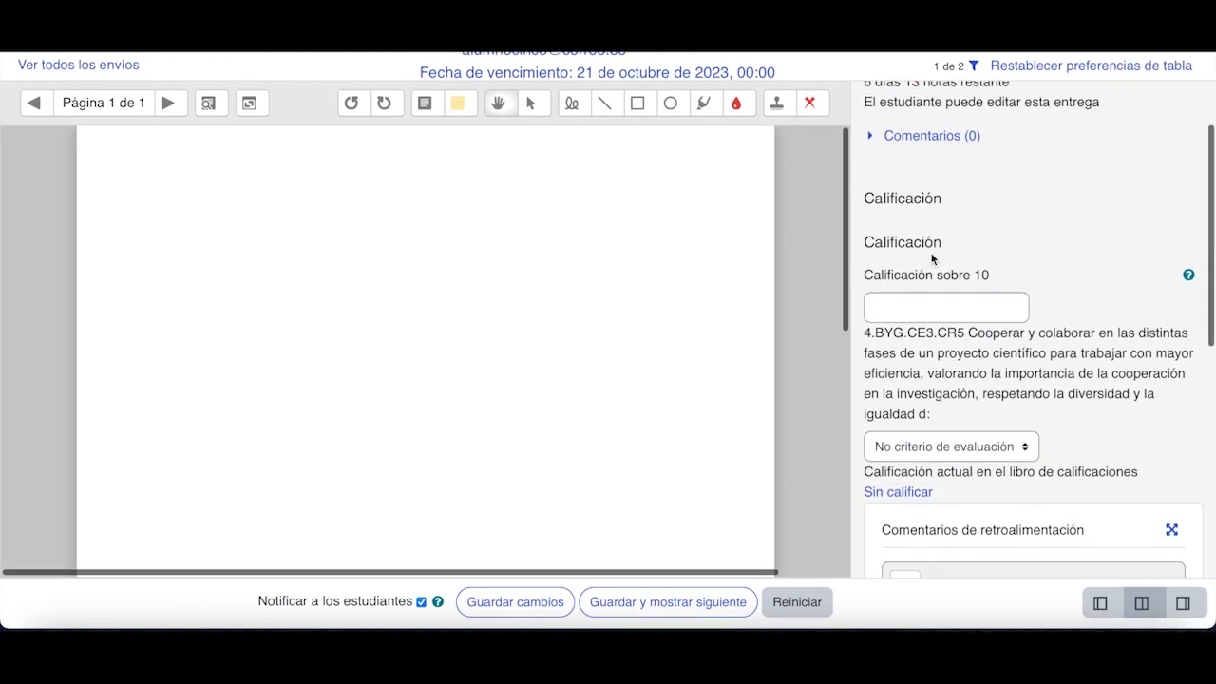
left_click(922, 267)
type("5")
scroll(931, 314, "down", 3)
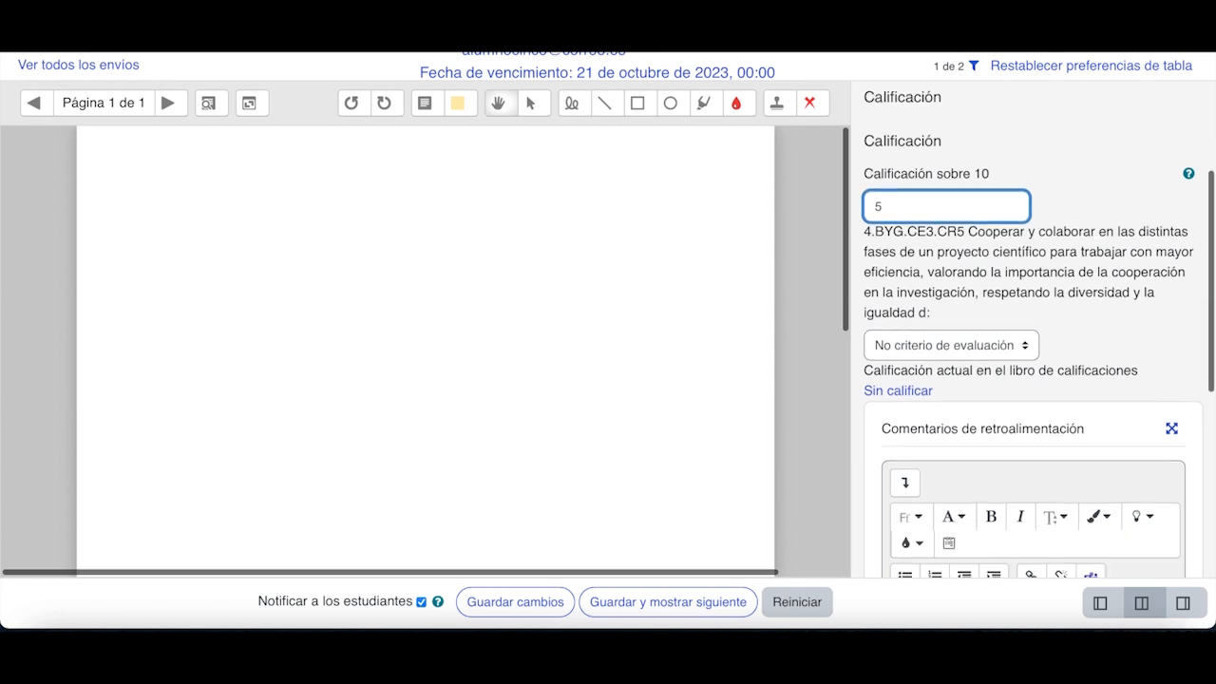
left_click(933, 340)
left_click(916, 269)
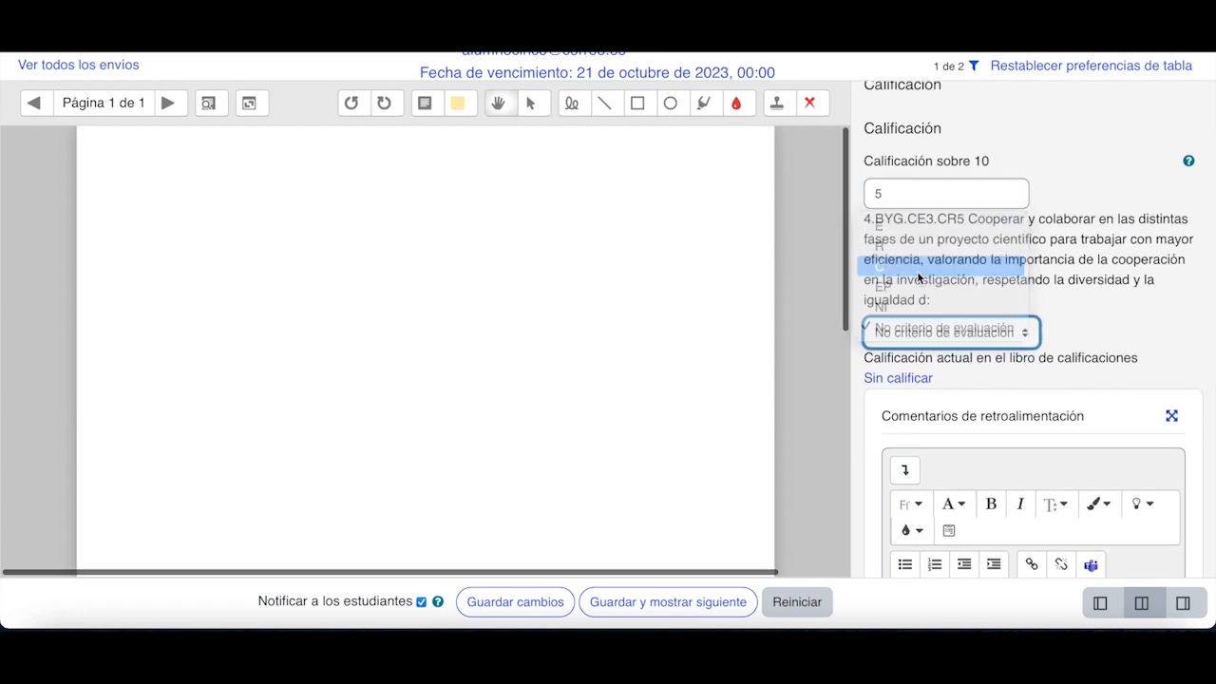
Step: Enter the feedback comment "Anotaciones" for this student and save the grading changes
scroll(917, 277, "down", 5)
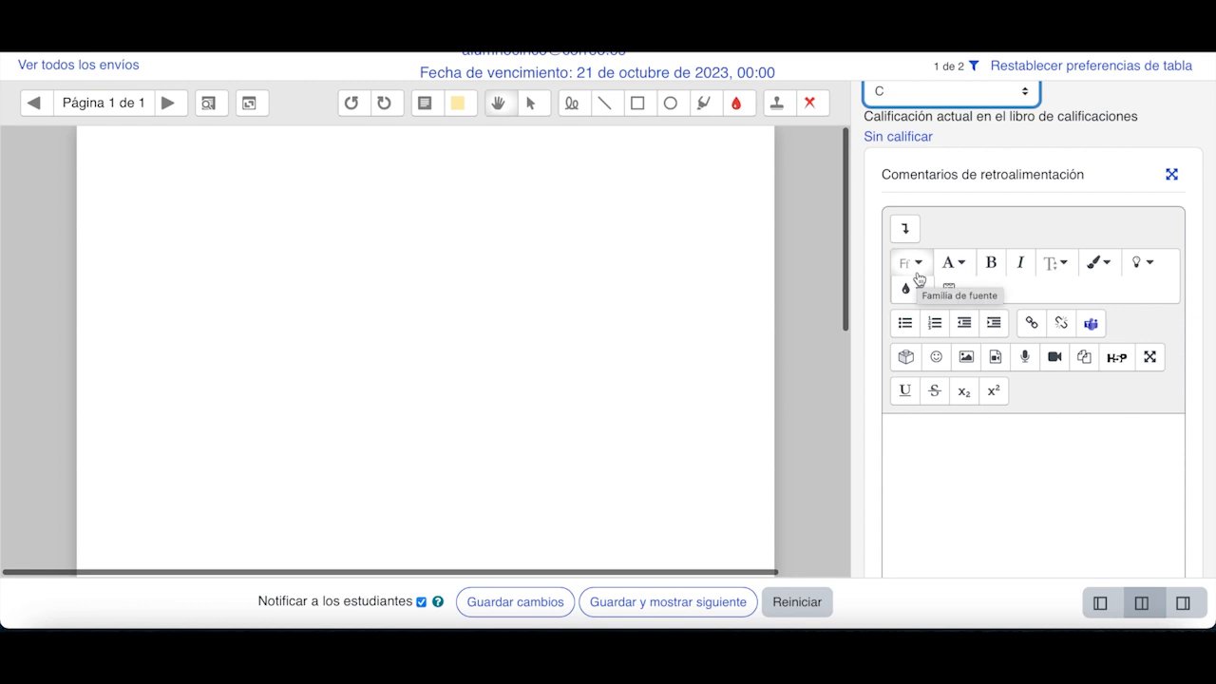
scroll(917, 276, "up", 4)
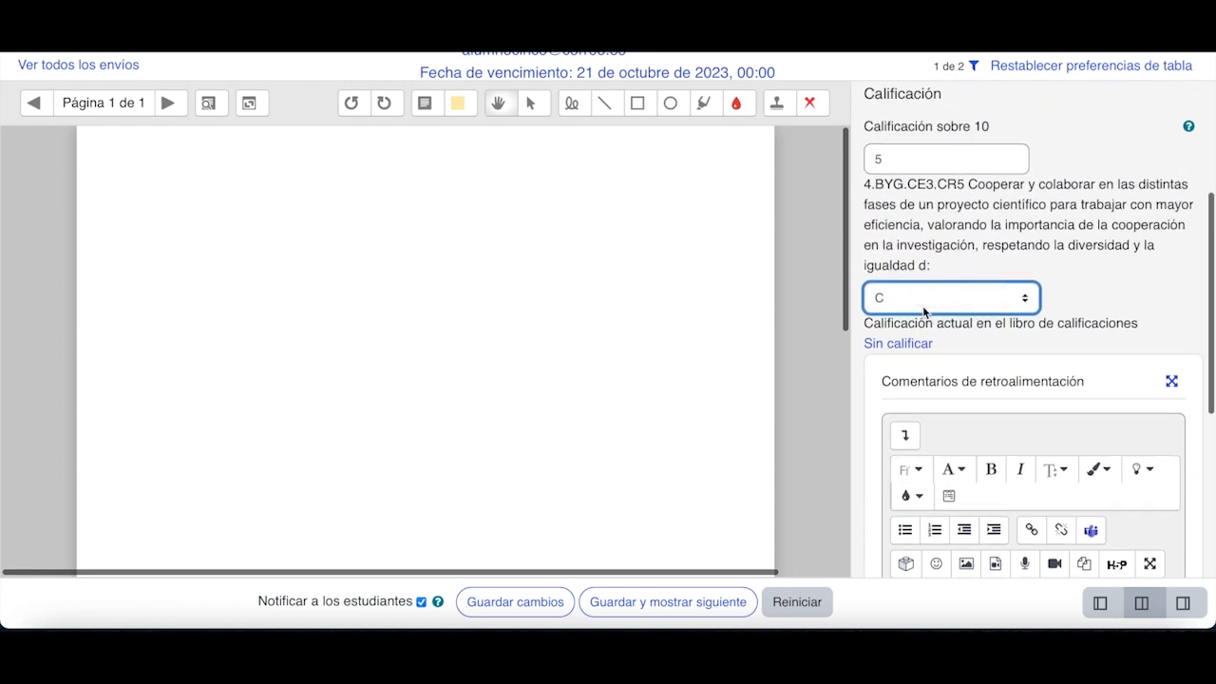
scroll(924, 310, "down", 4)
left_click(933, 488)
type("Anotaciones")
scroll(1033, 332, "down", 4)
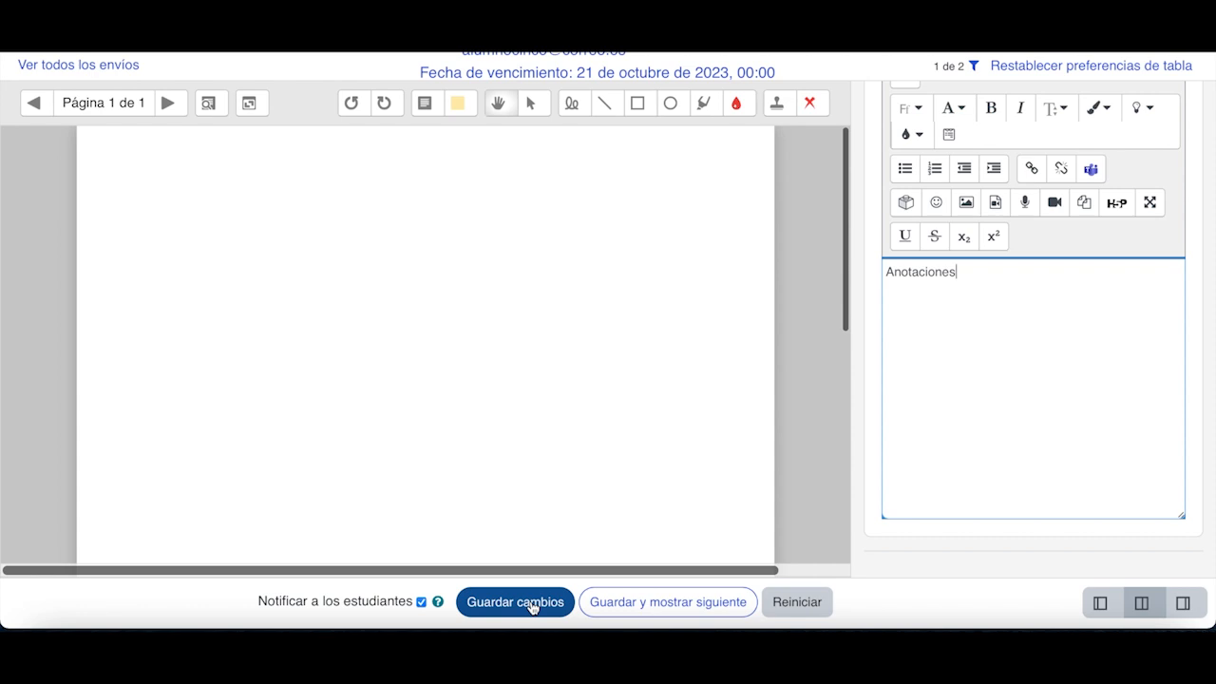
left_click(532, 604)
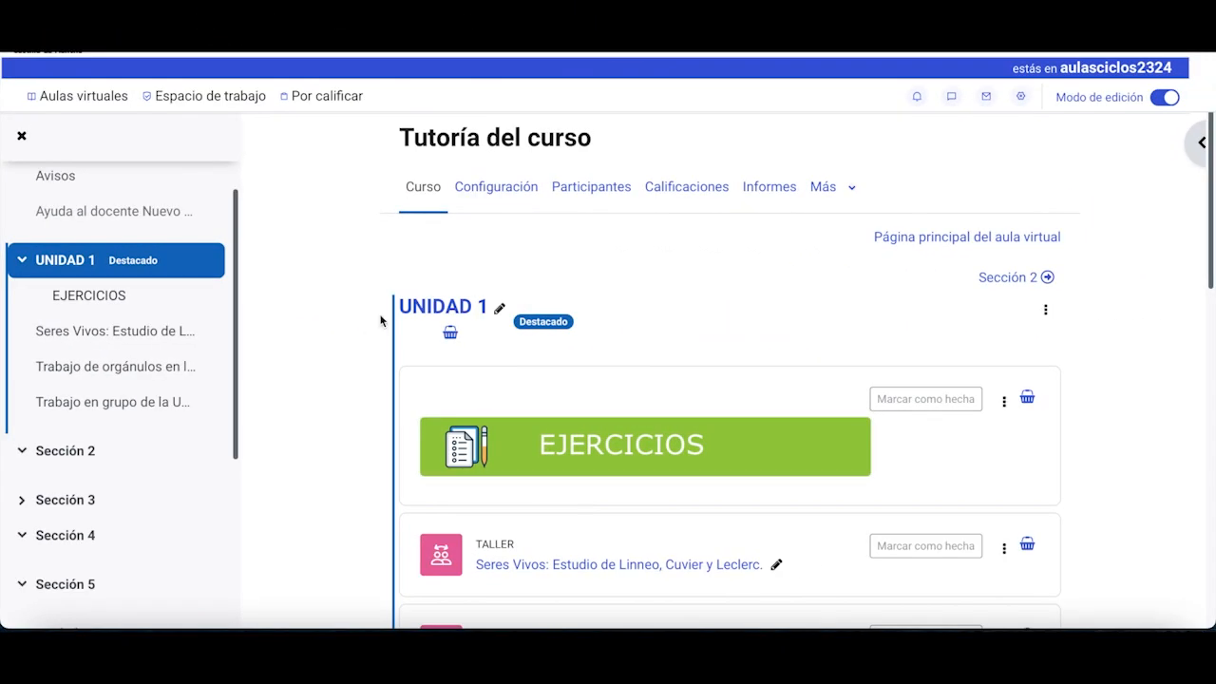
Step: Open the course's Informe del calificador, check the separate-groups filter options, and look through the grade columns for Grupo A's students
left_click(684, 187)
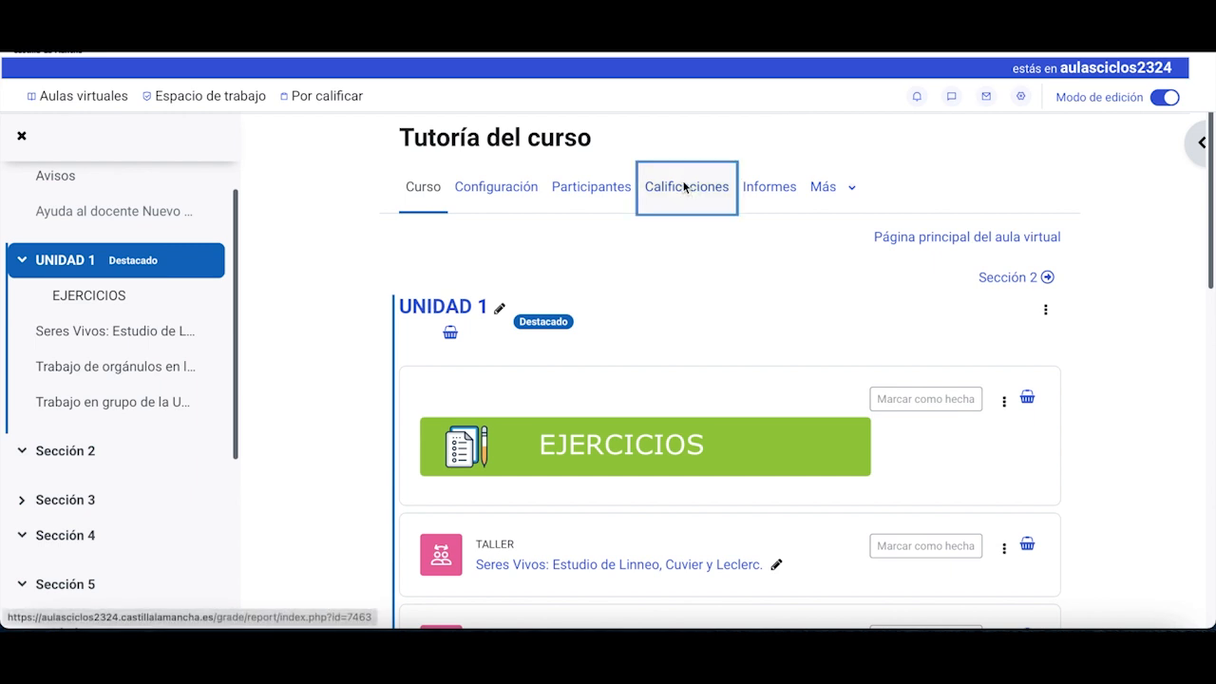
scroll(614, 324, "down", 1)
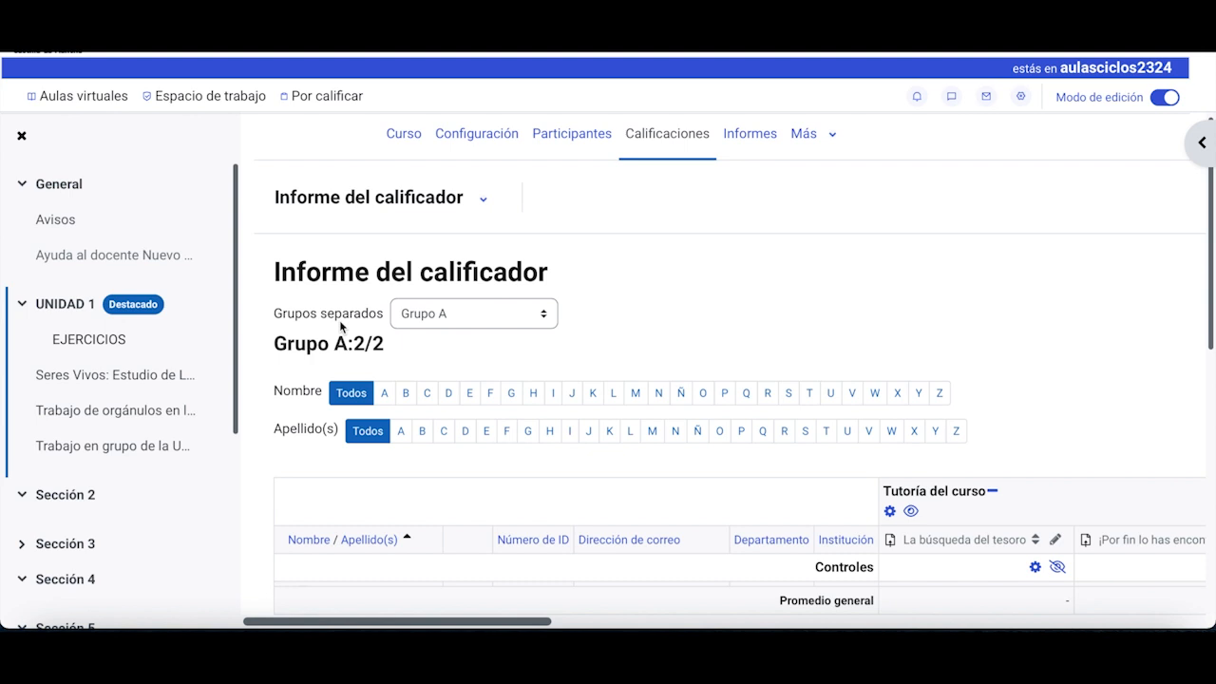
left_click(529, 318)
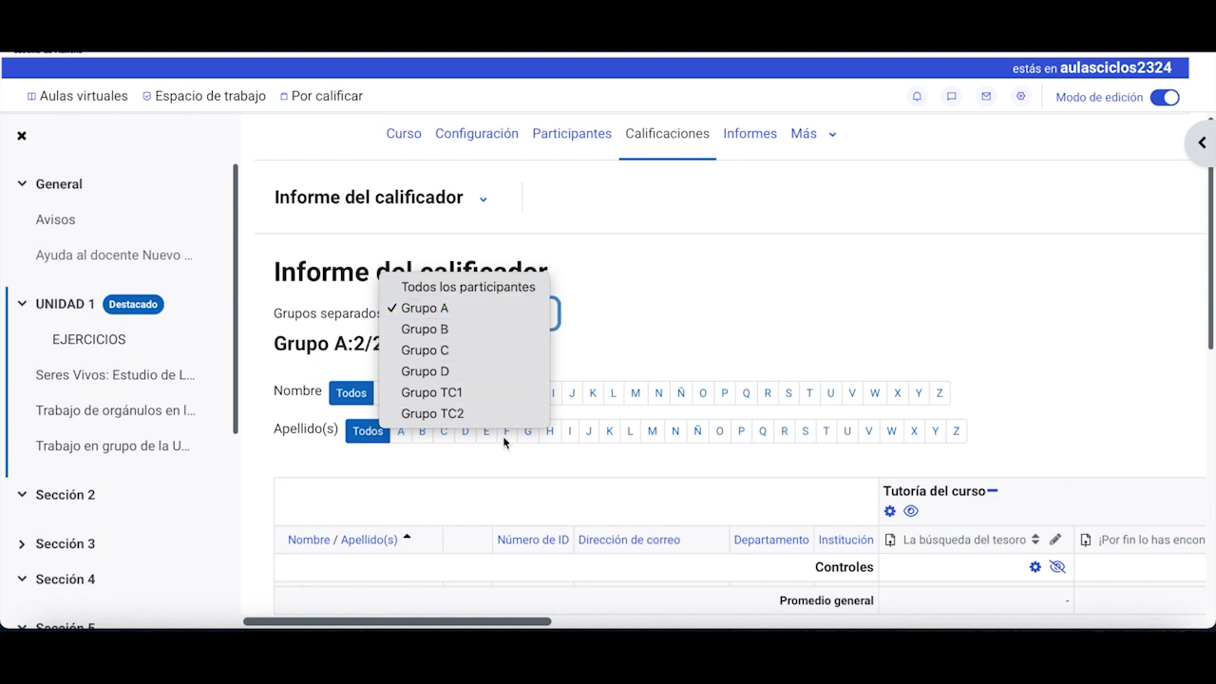
scroll(622, 305, "down", 3)
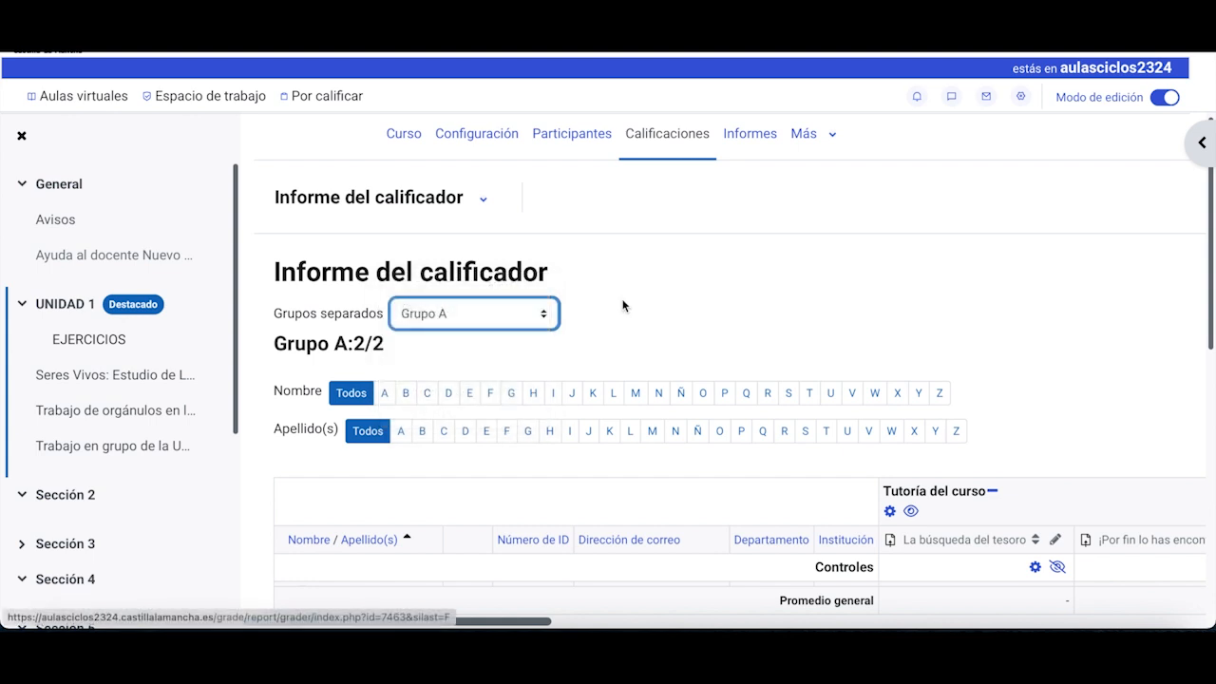
scroll(778, 434, "right", 10)
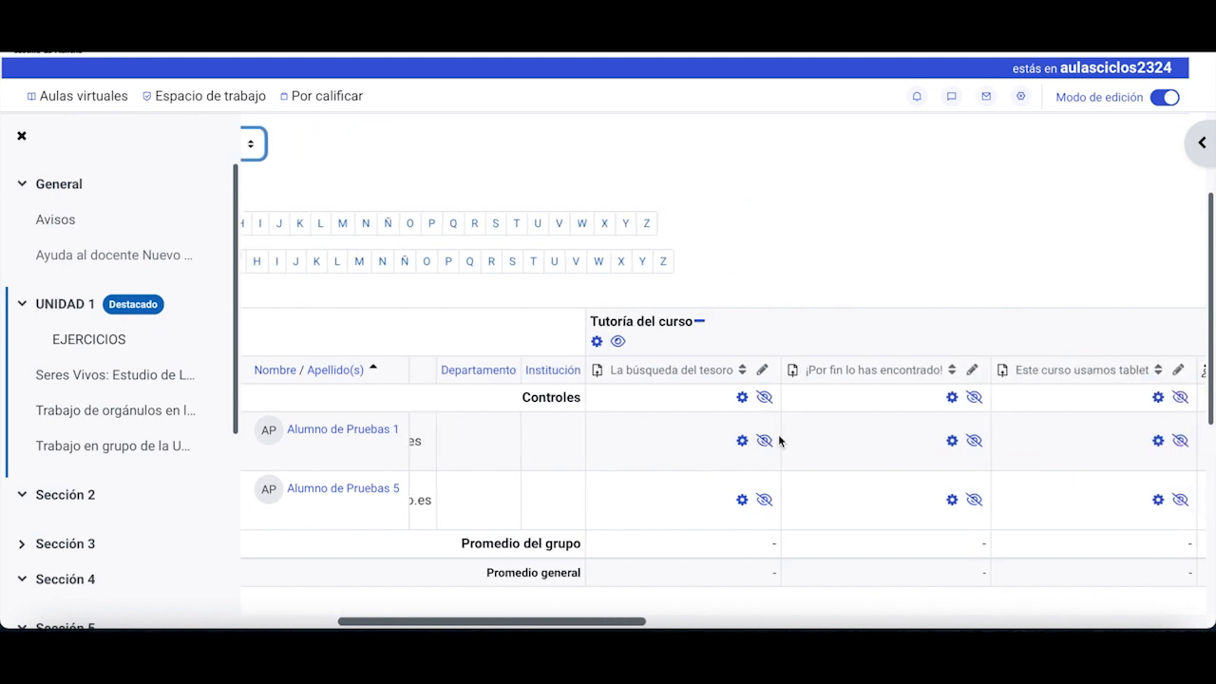
scroll(778, 434, "right", 15)
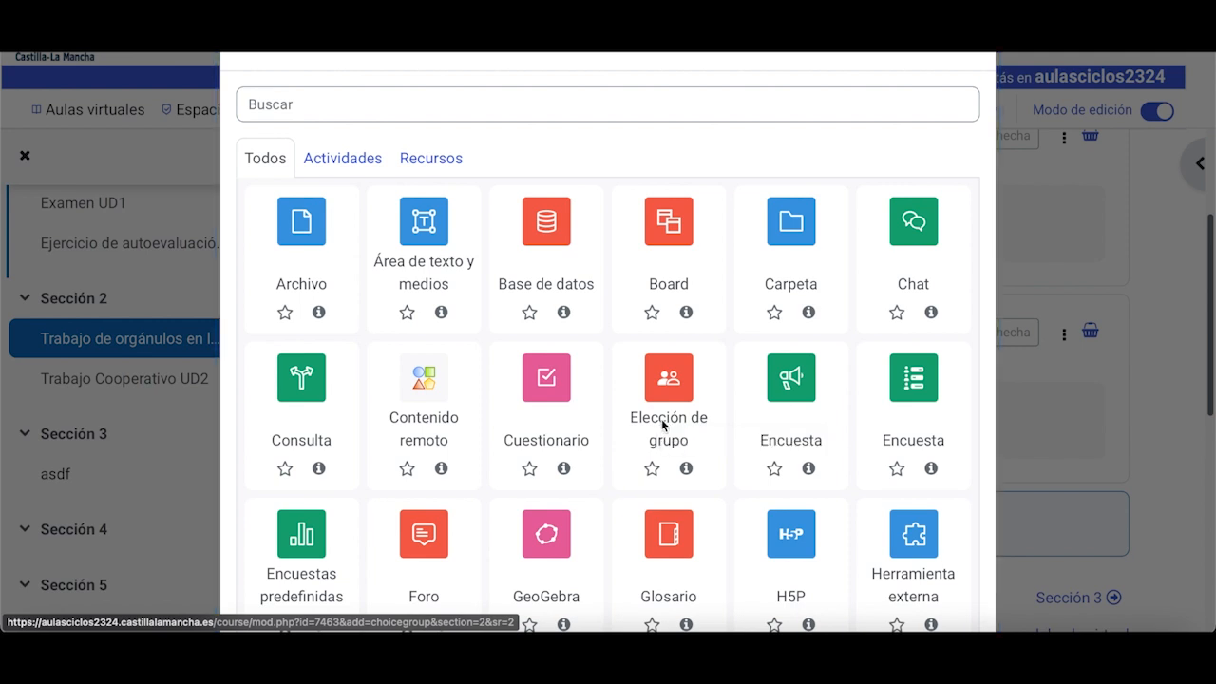
Step: Add an Elección de grupo activity to Sección 2, titled "Elección de grupo" with the description "Descripción"
left_click(662, 424)
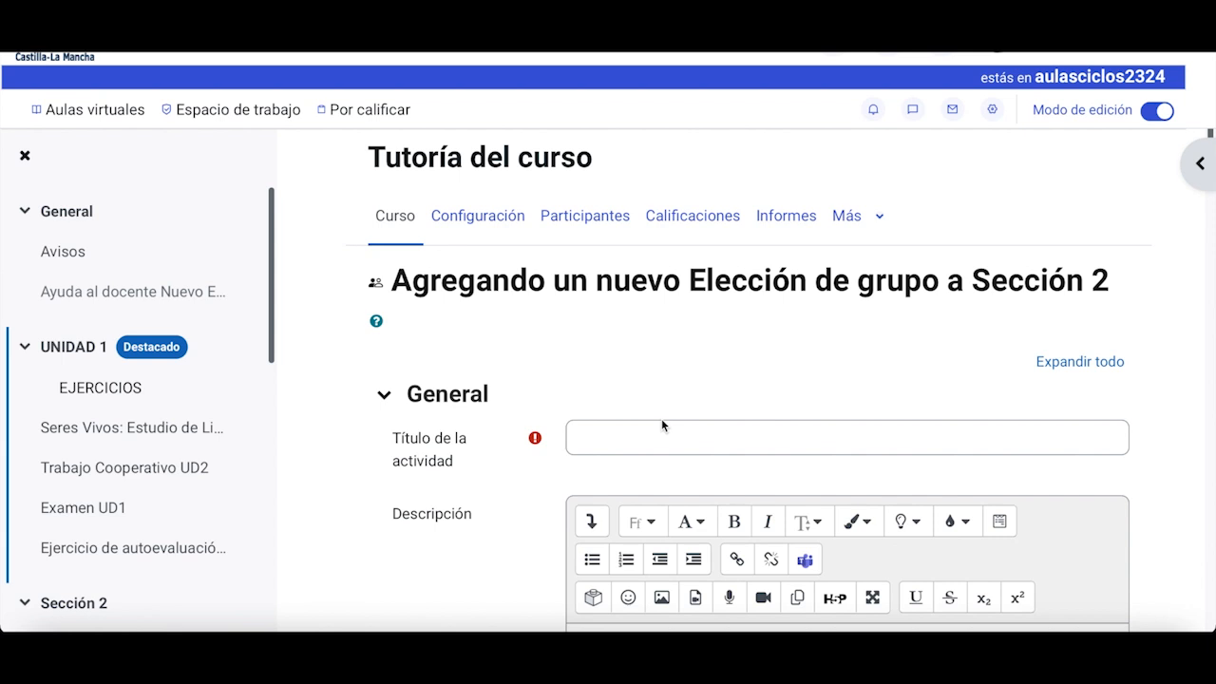
left_click(618, 443)
type("Elección de grupo")
scroll(627, 531, "down", 2)
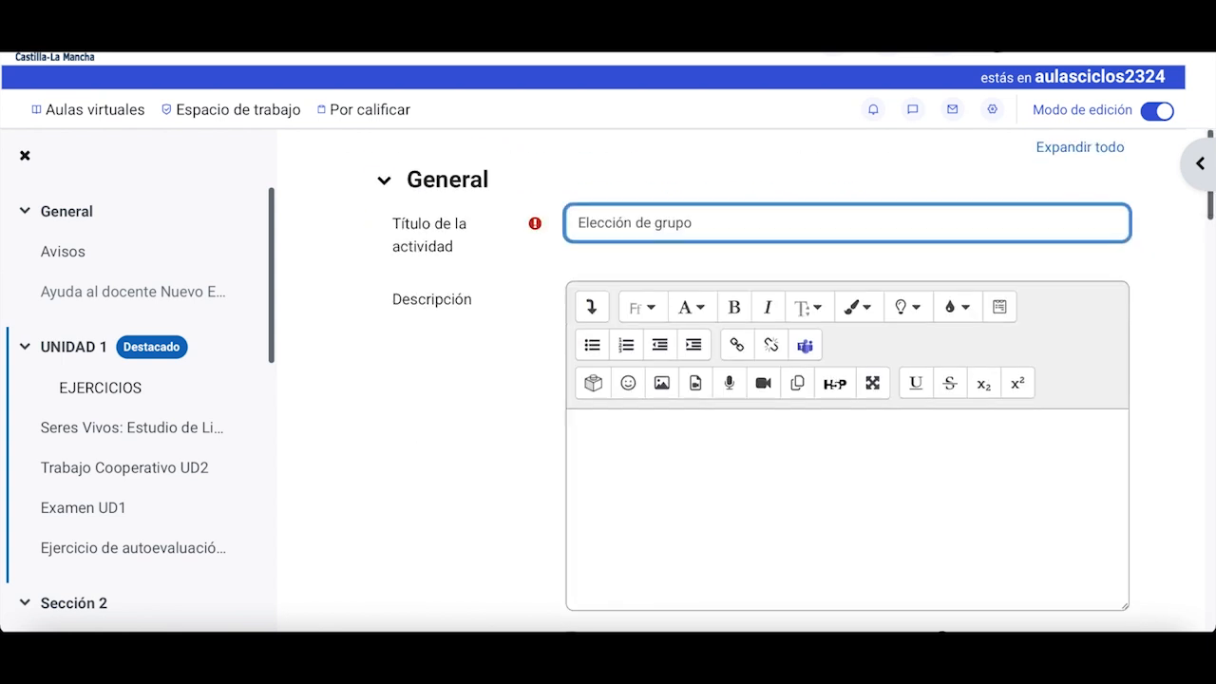
left_click(626, 470)
type("De")
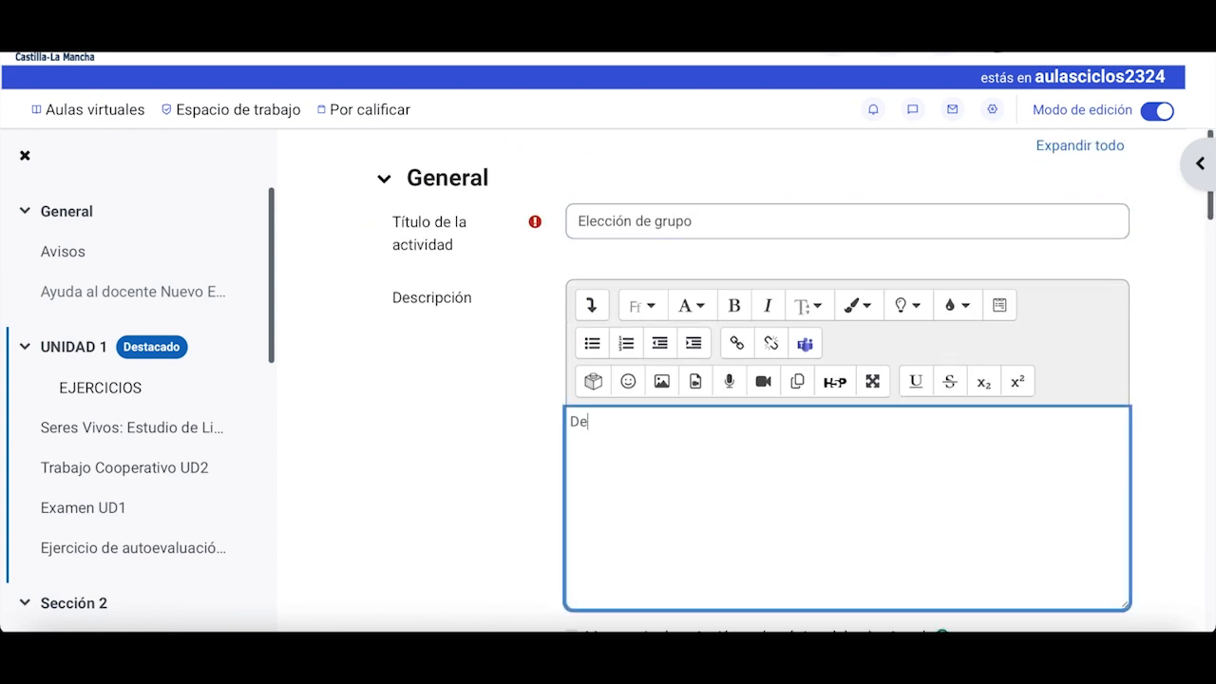
type("scripción")
Step: Review the activity's Ajustes varios, including multiple group membership, result publishing and privacy, changing the choice, and the non-respondents column
scroll(791, 380, "down", 4)
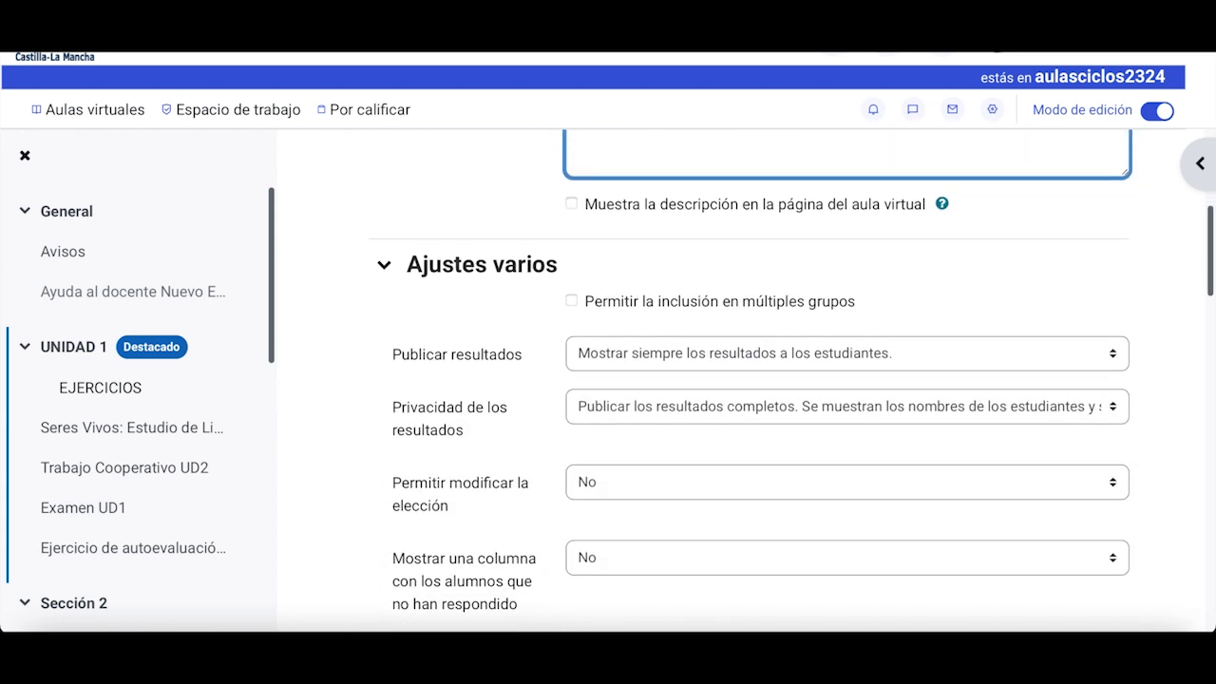
scroll(791, 380, "down", 1)
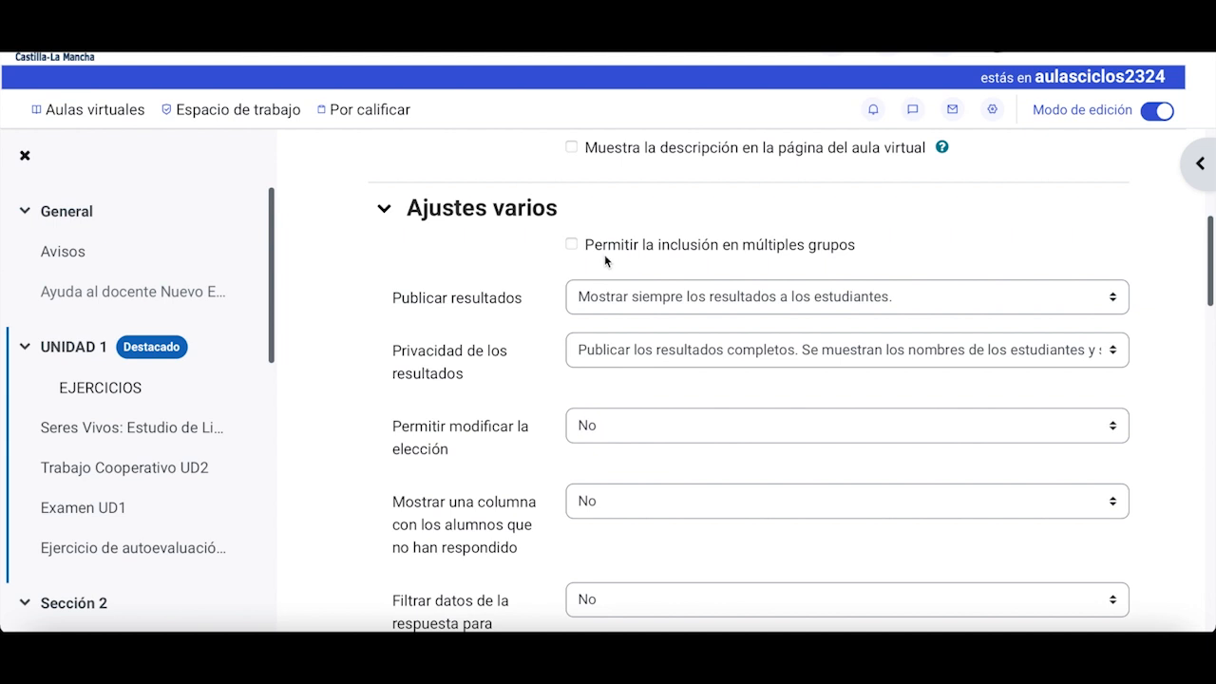
left_click(625, 305)
left_click(493, 271)
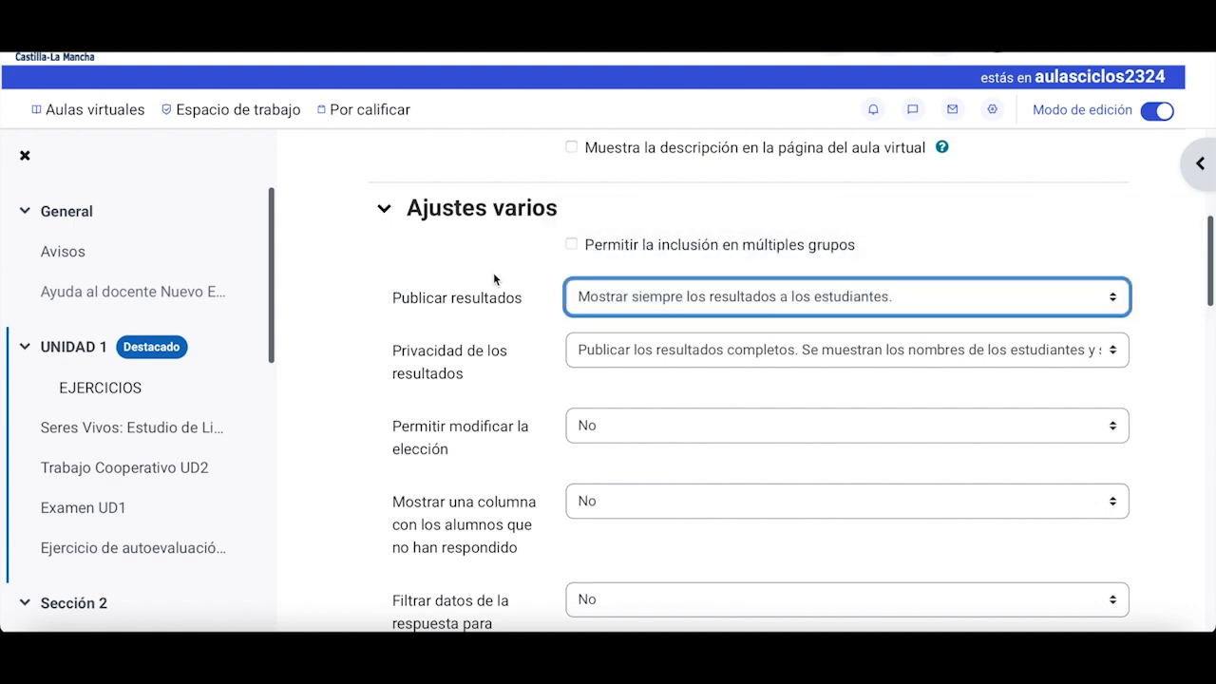
left_click(593, 353)
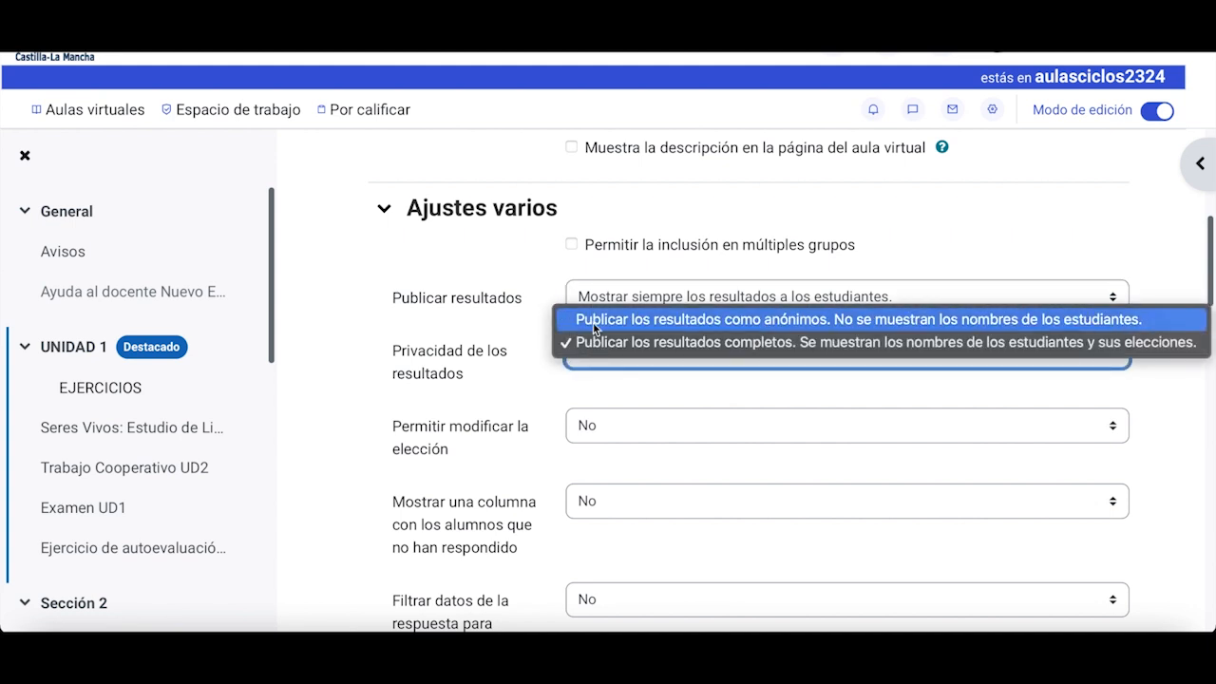
left_click(462, 353)
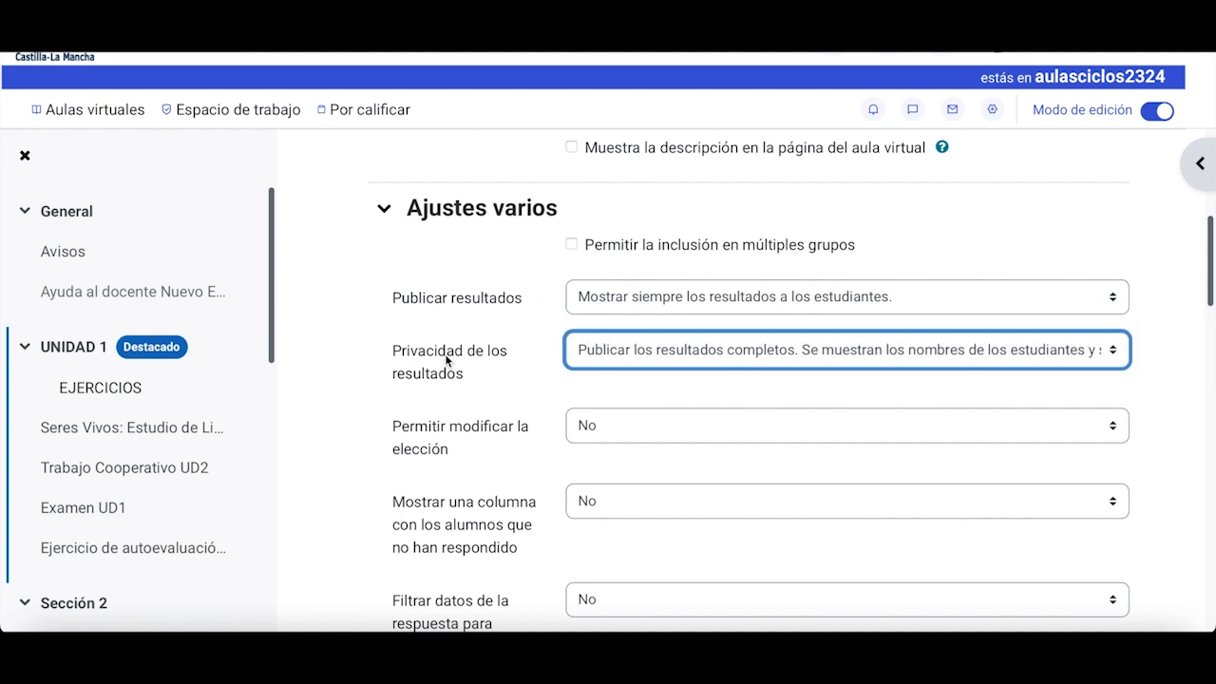
scroll(447, 361, "down", 3)
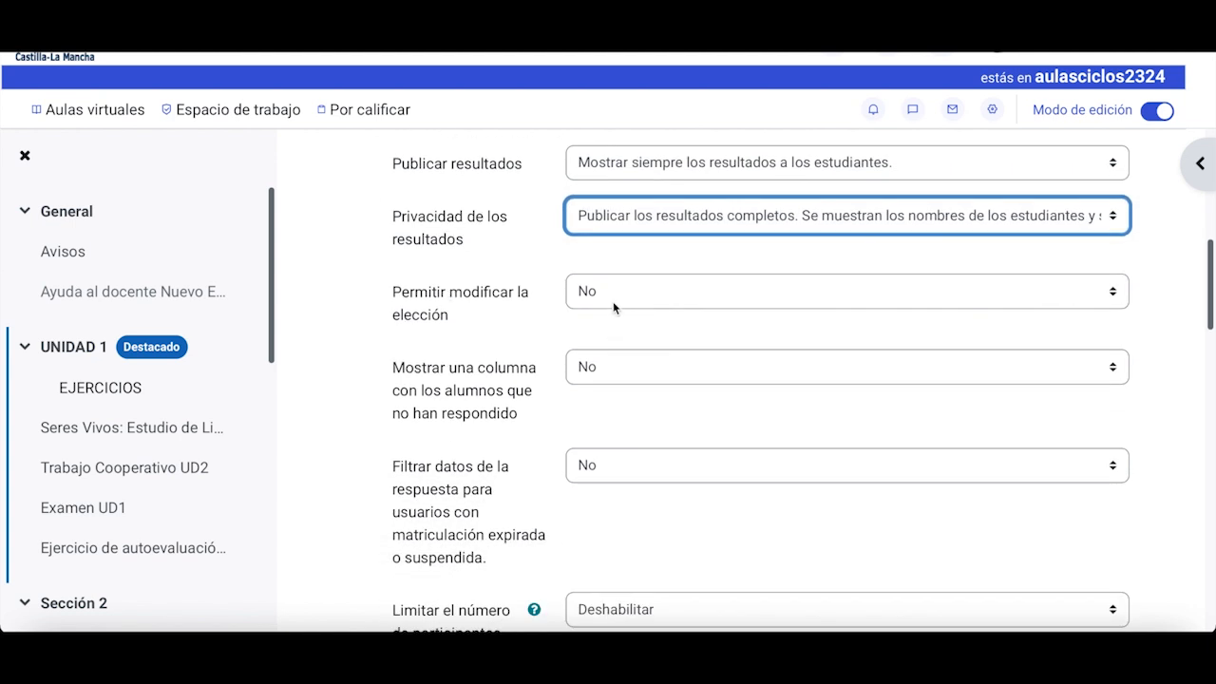
scroll(613, 301, "down", 2)
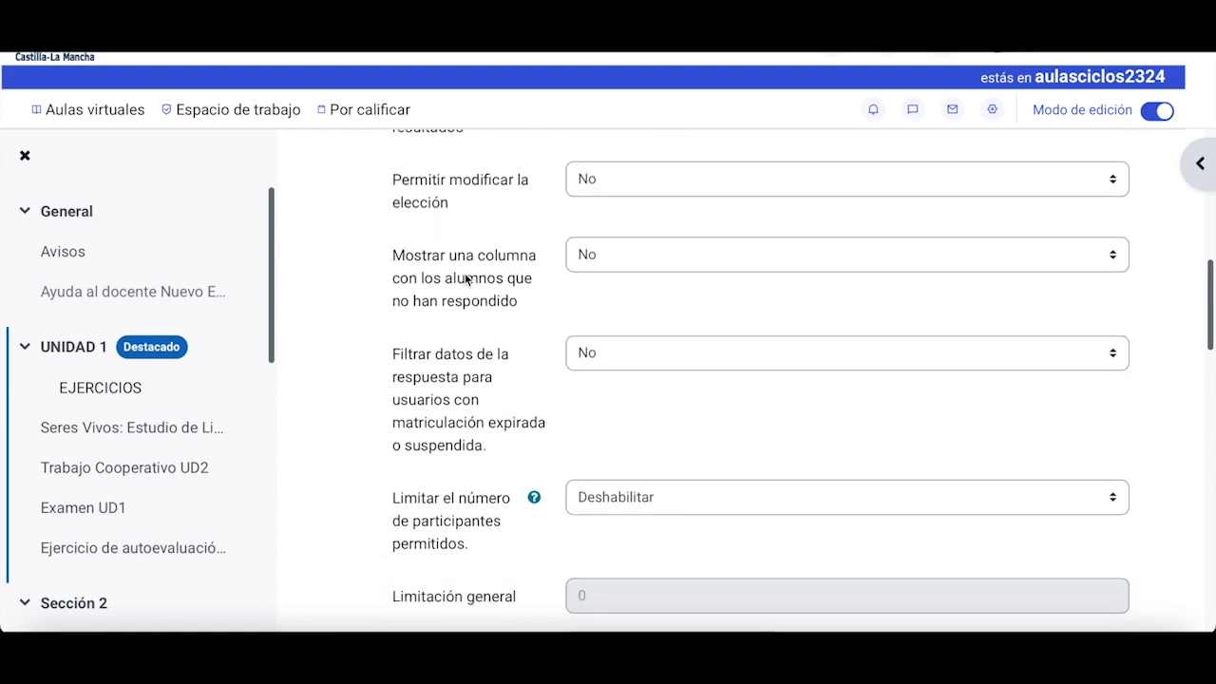
scroll(465, 278, "down", 1)
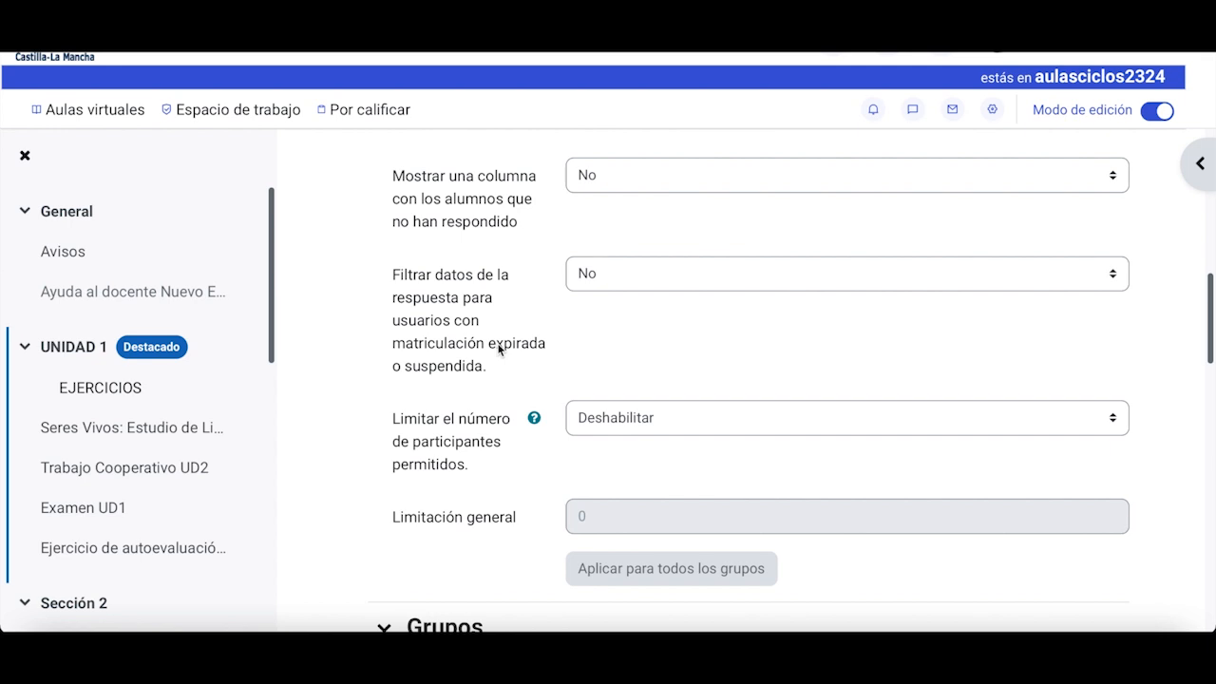
scroll(499, 349, "down", 1)
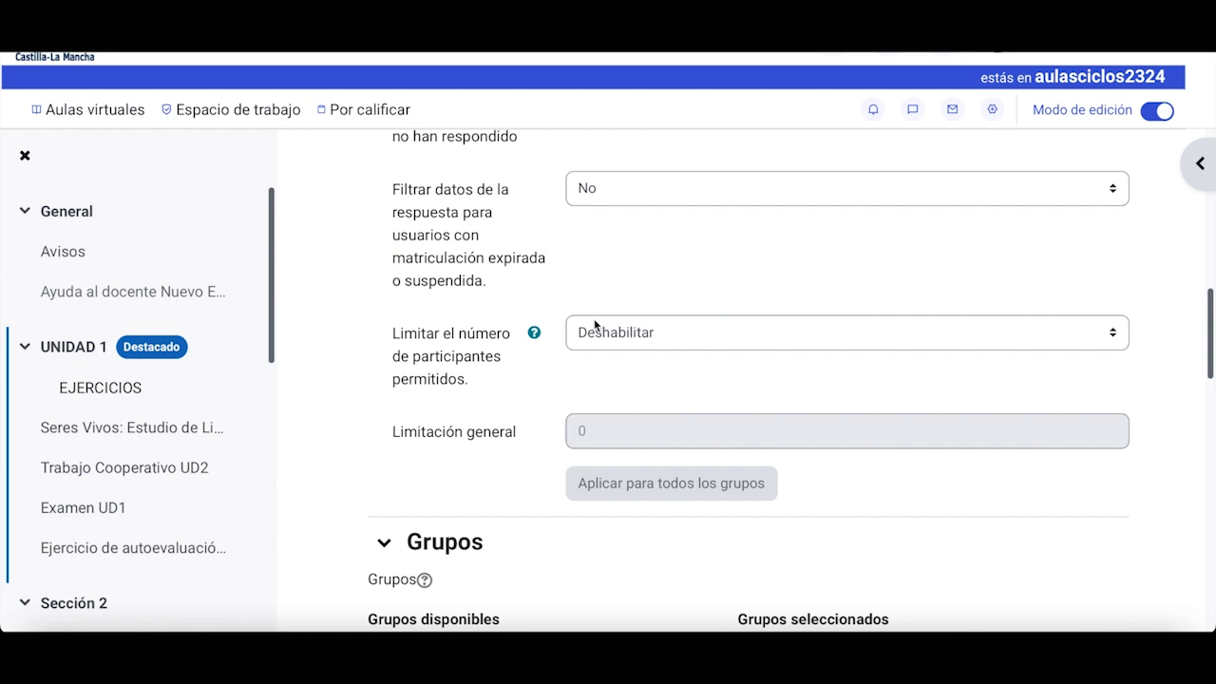
scroll(593, 323, "up", 1)
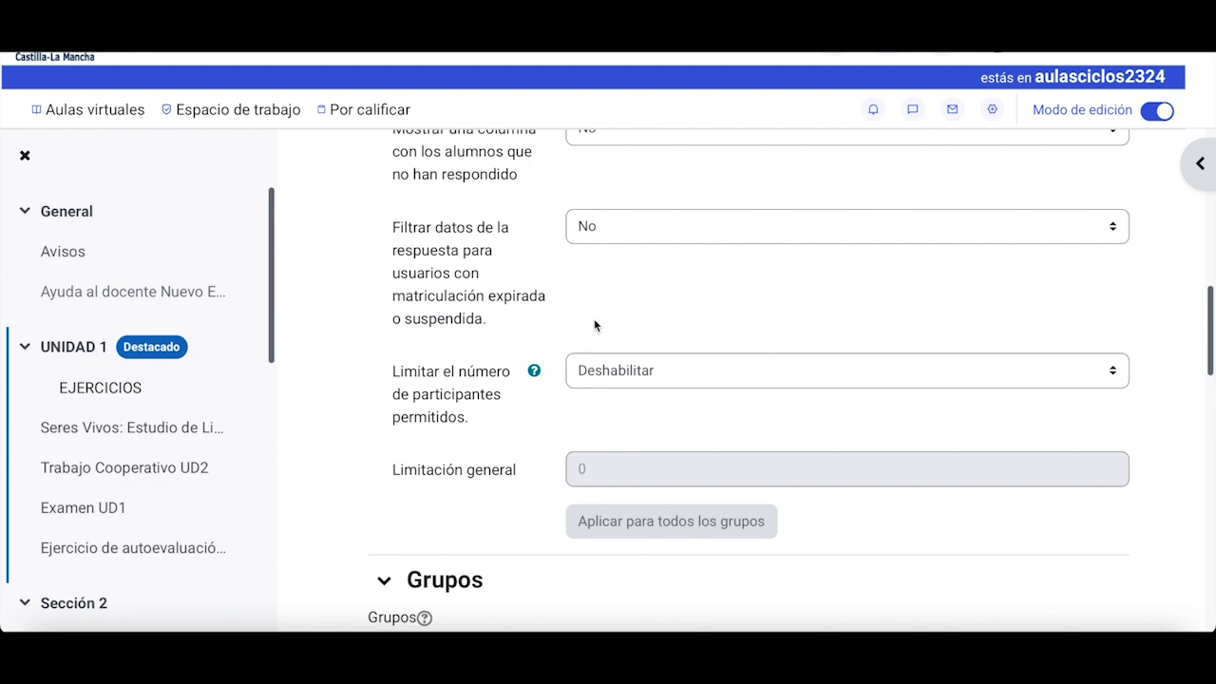
Step: Enable the limit on allowed participants, set the general limit to 4, and apply it to all groups
left_click(602, 372)
scroll(602, 380, "down", 1)
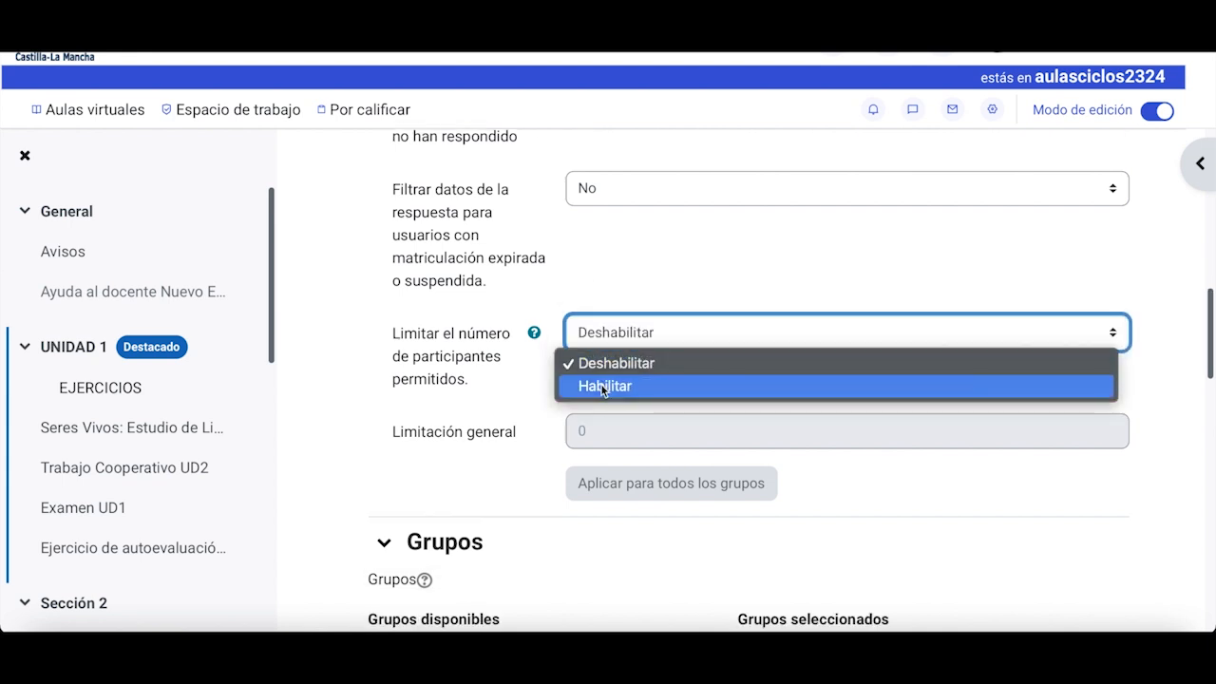
left_click(602, 386)
left_click(599, 434)
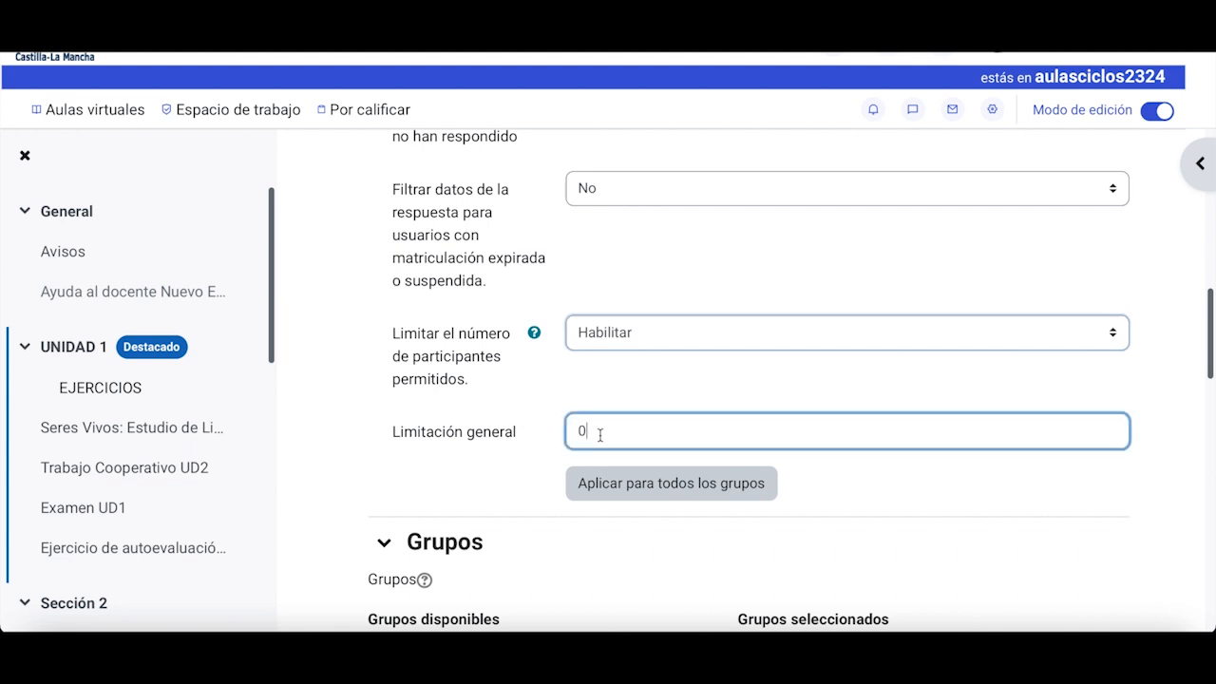
key("BackSpace")
type("4")
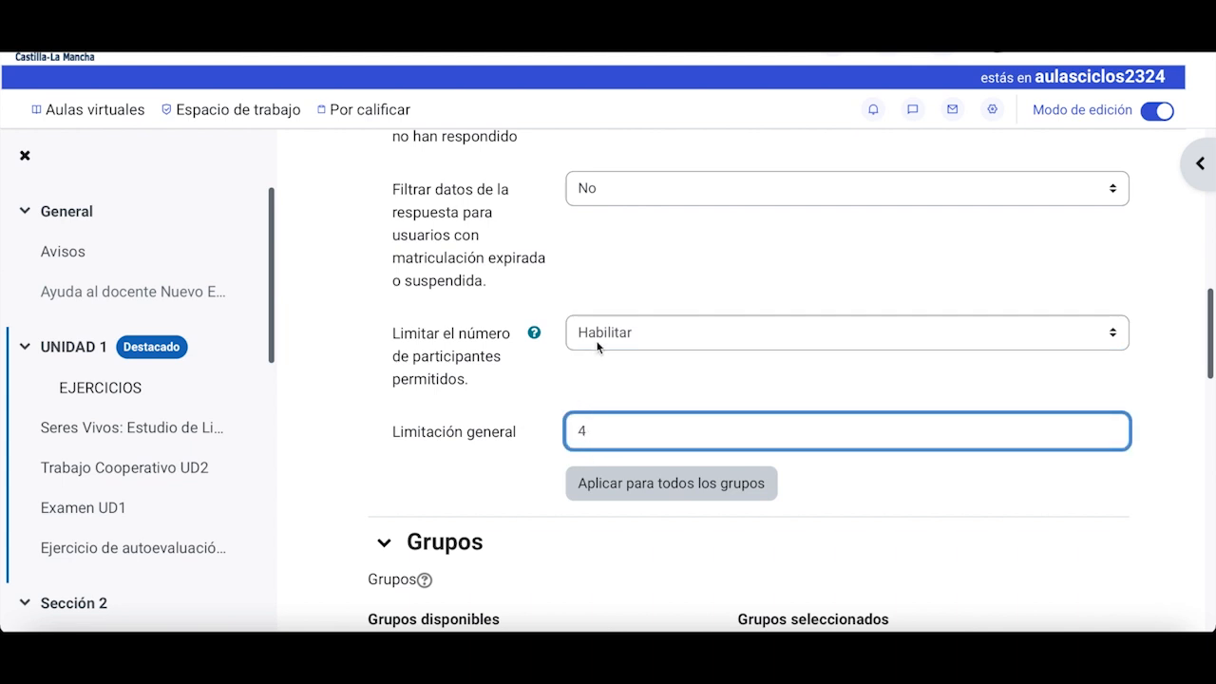
left_click(620, 488)
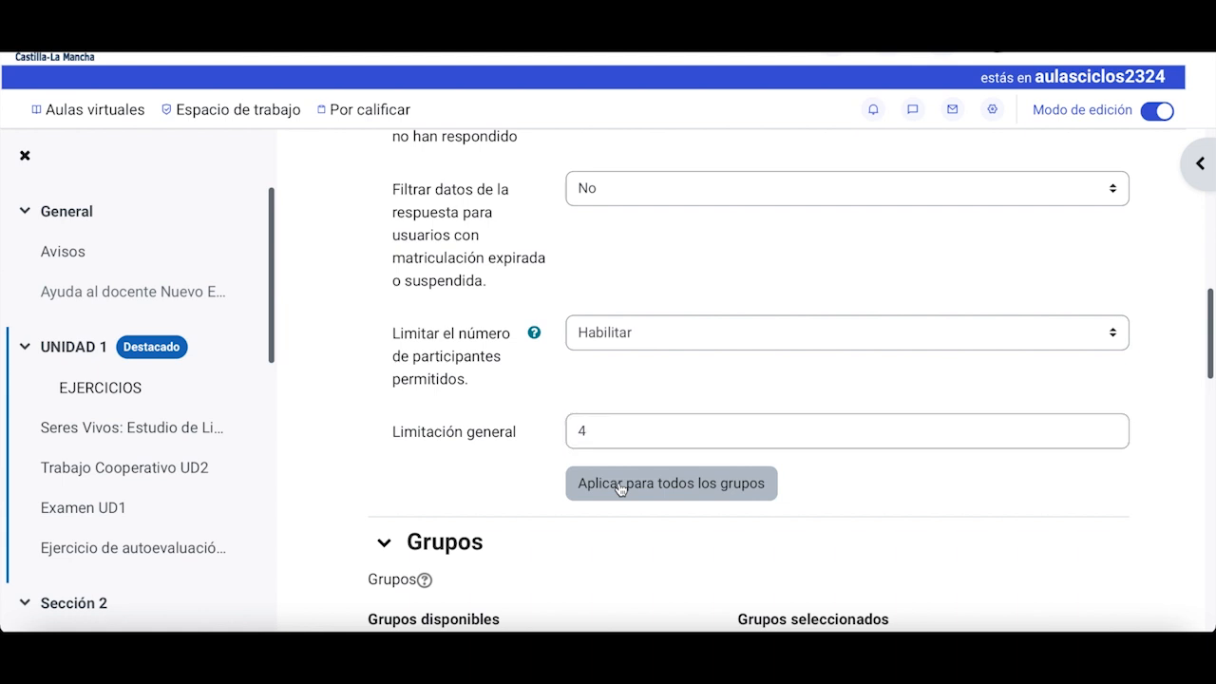
Step: Add Grupo Libre 1 and Grupo Libre 2 to the activity's selected groups
scroll(527, 477, "down", 2)
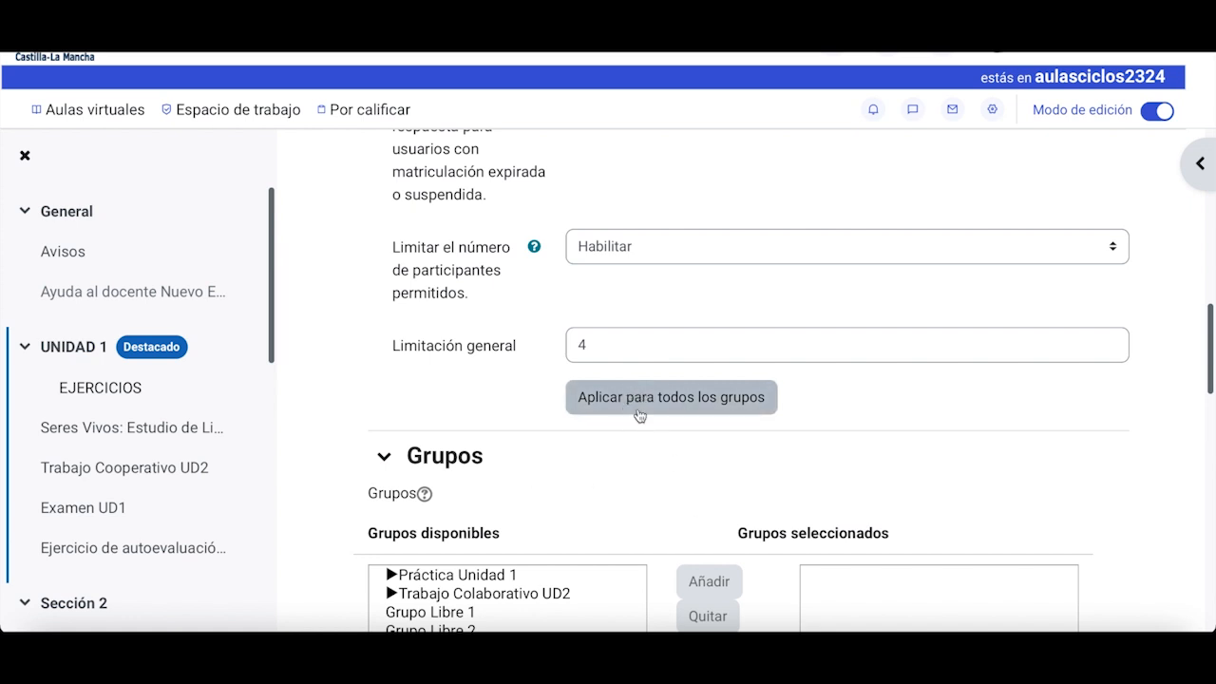
scroll(639, 456, "down", 3)
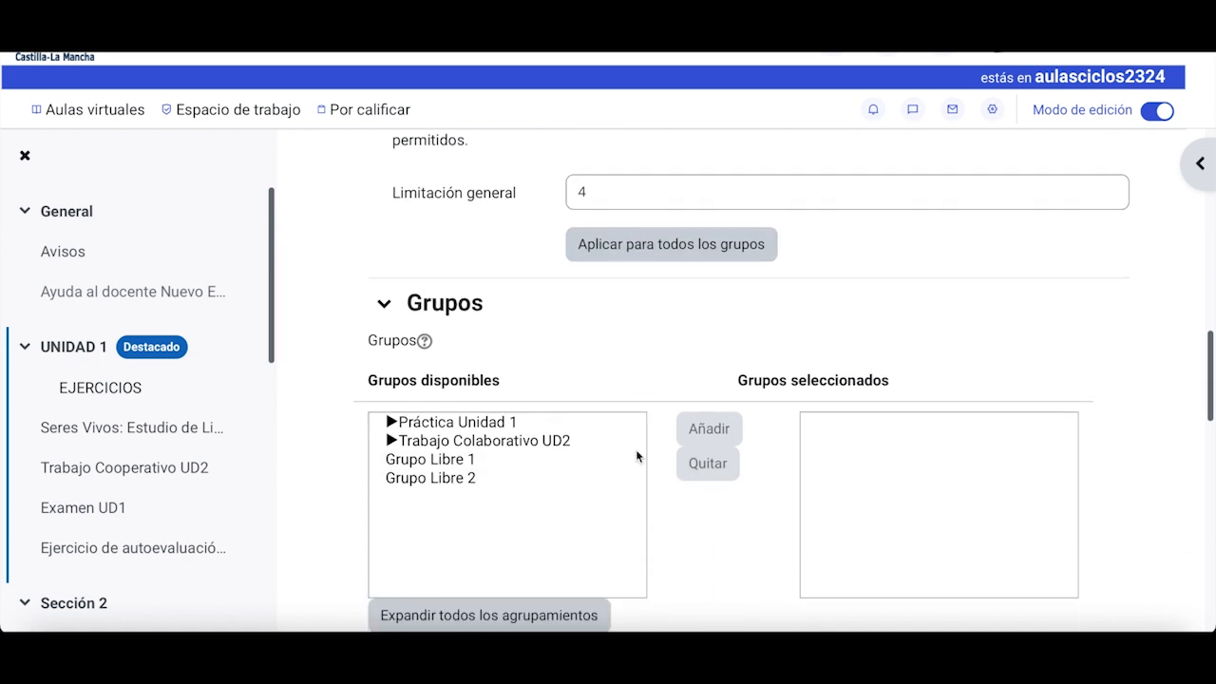
left_click(465, 461)
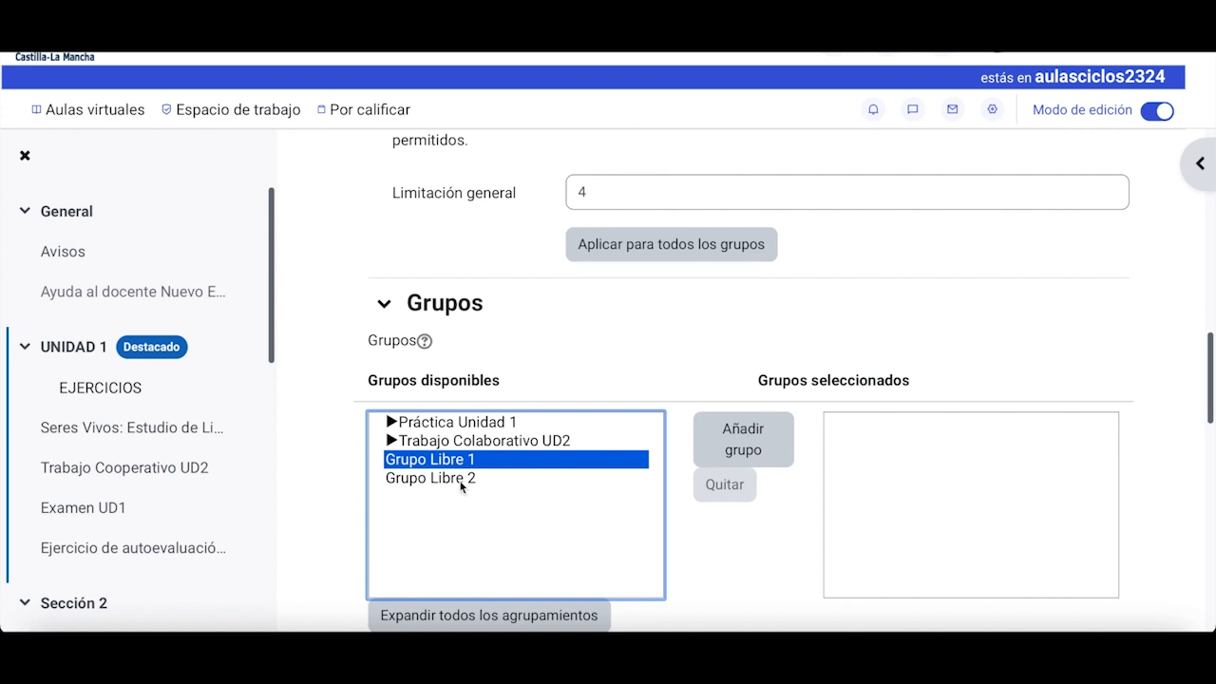
left_click(463, 479)
left_click(458, 462)
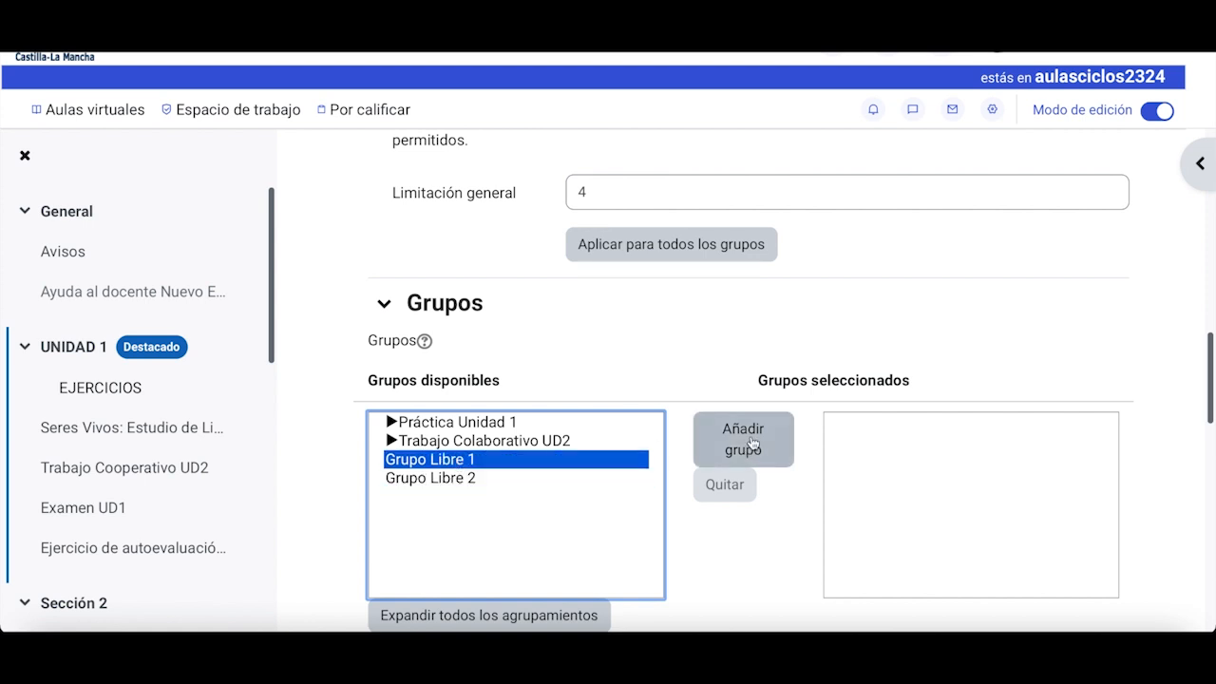
left_click(750, 442)
left_click(462, 478)
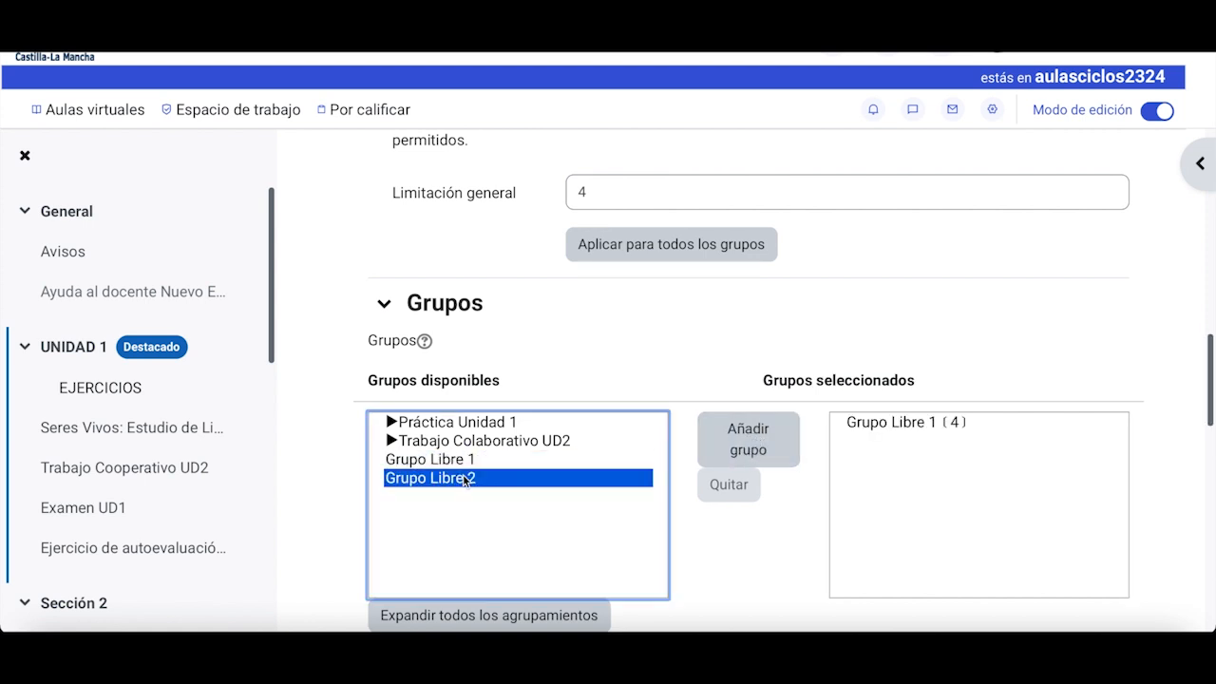
left_click(732, 446)
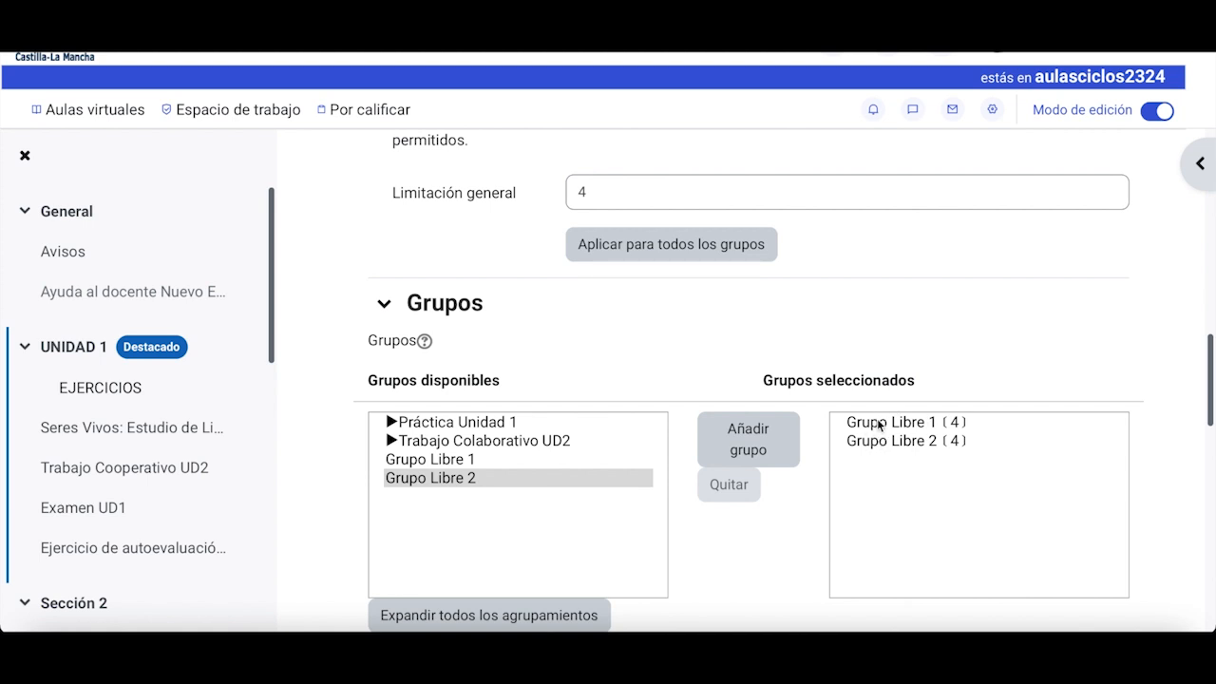
Step: Leave the remaining settings sections unchanged, then save the Elección de grupo activity and display it
scroll(813, 525, "down", 4)
scroll(814, 533, "down", 3)
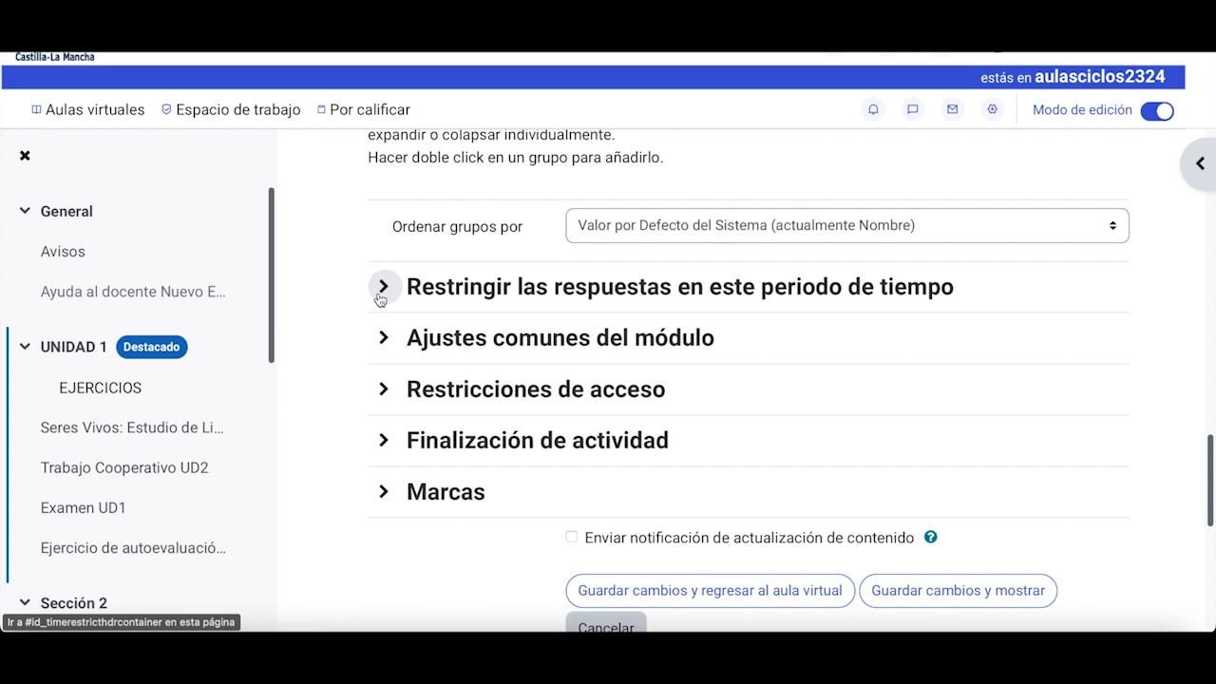
scroll(595, 320, "down", 2)
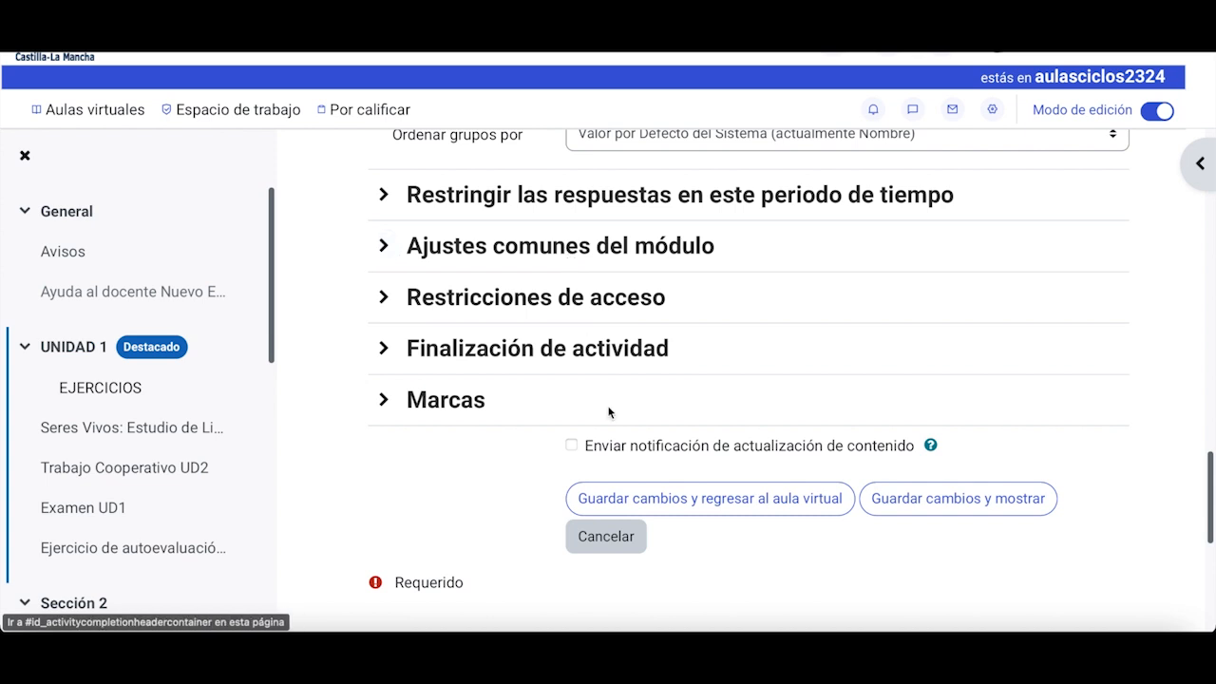
left_click(918, 505)
Step: Examine the Elección de grupo page, checking the separate-groups filter options, each free group's capacity, and the group members column
scroll(635, 443, "down", 3)
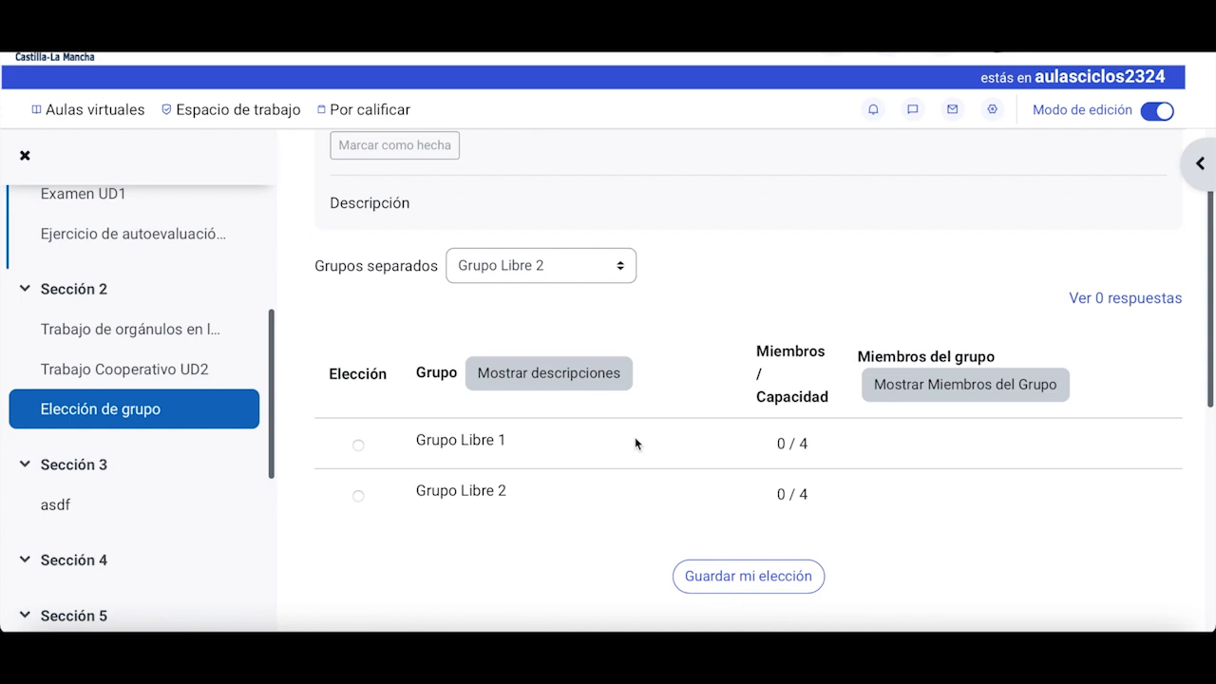
scroll(635, 444, "up", 1)
left_click(617, 278)
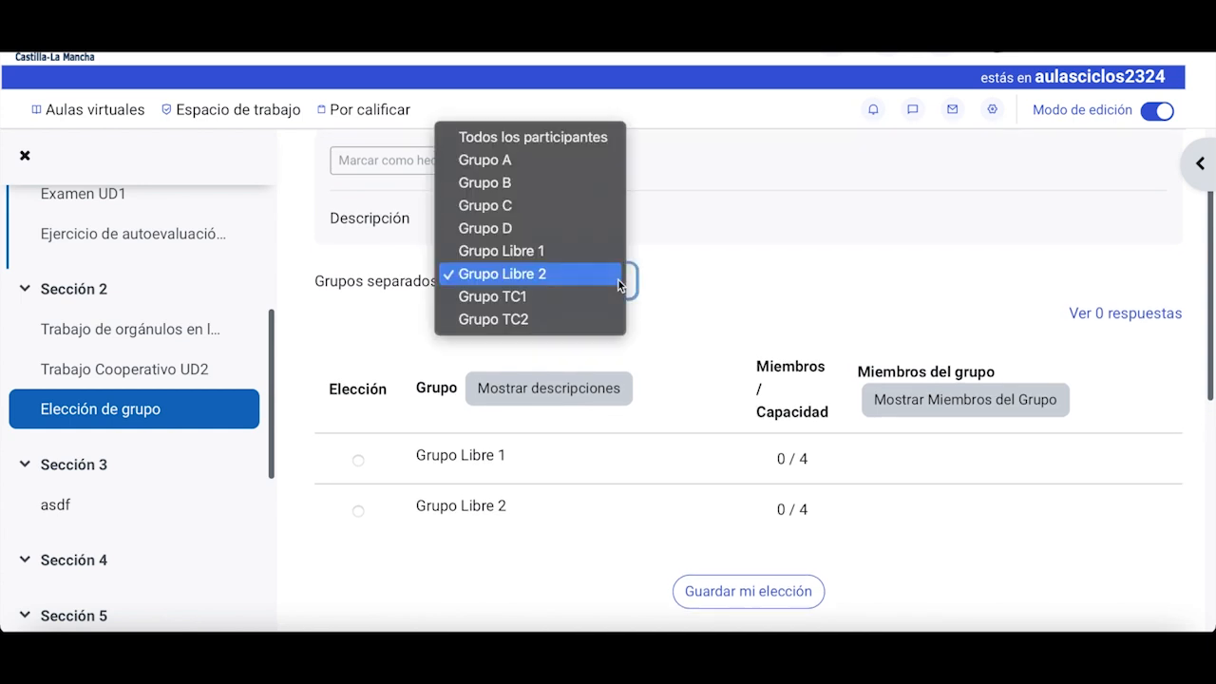
left_click(719, 283)
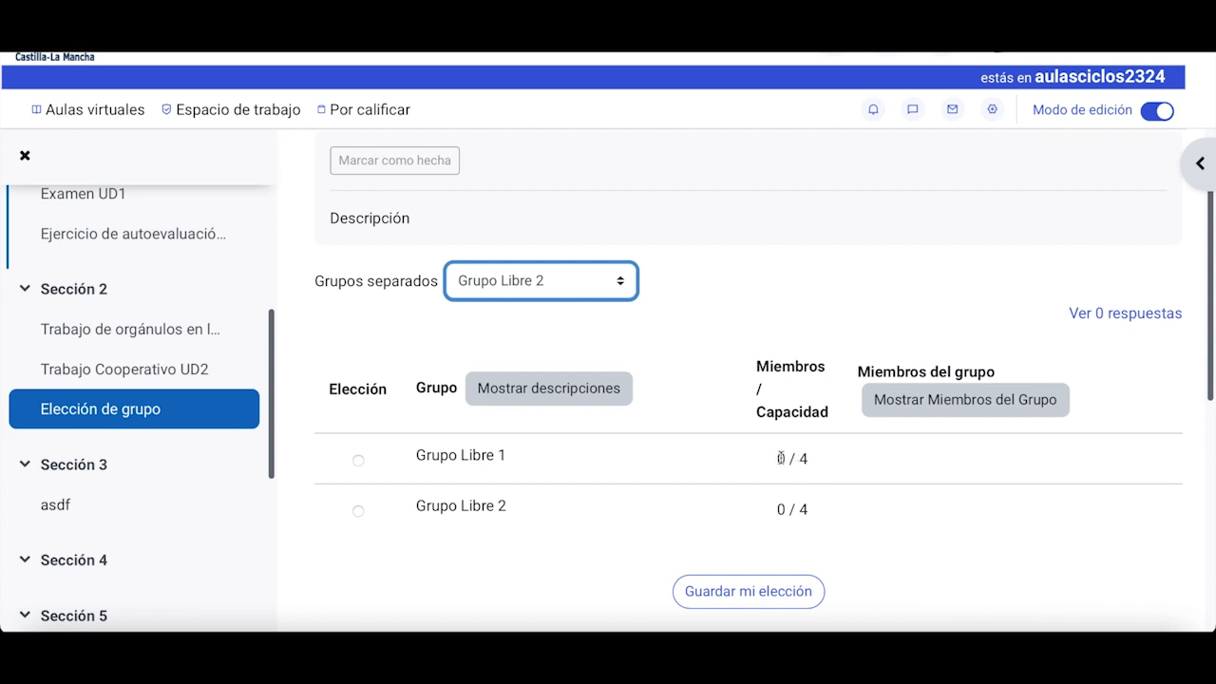
left_click(929, 404)
left_click(929, 404)
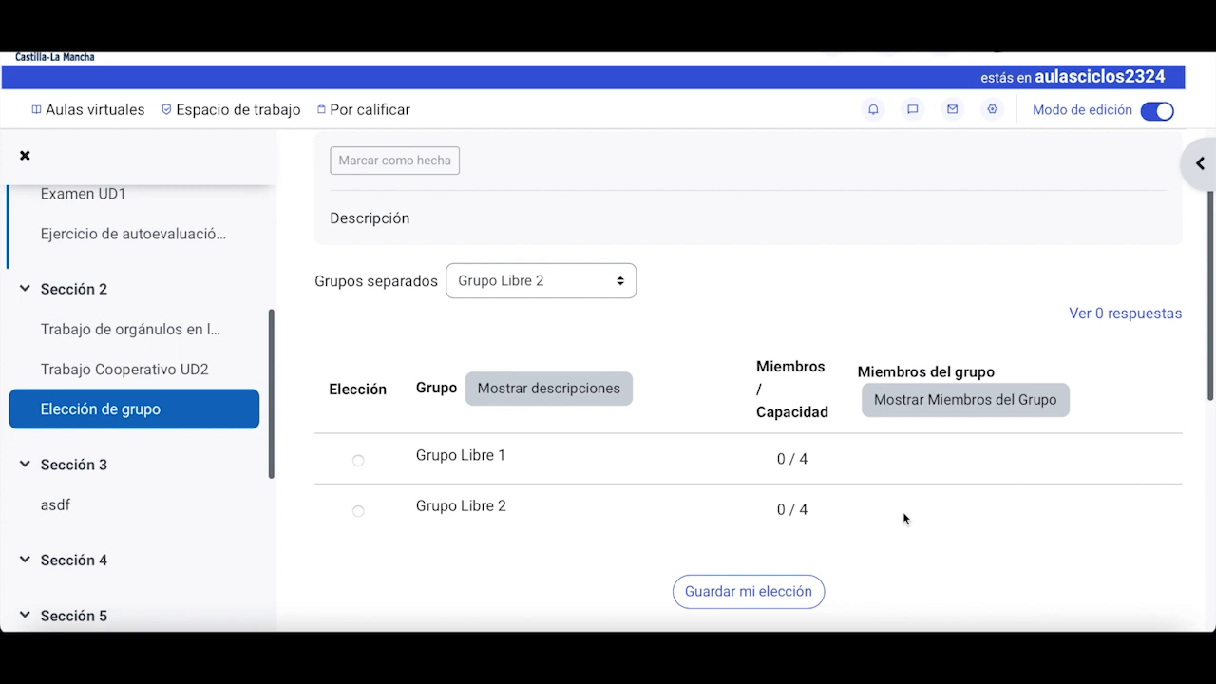
scroll(903, 514, "up", 1)
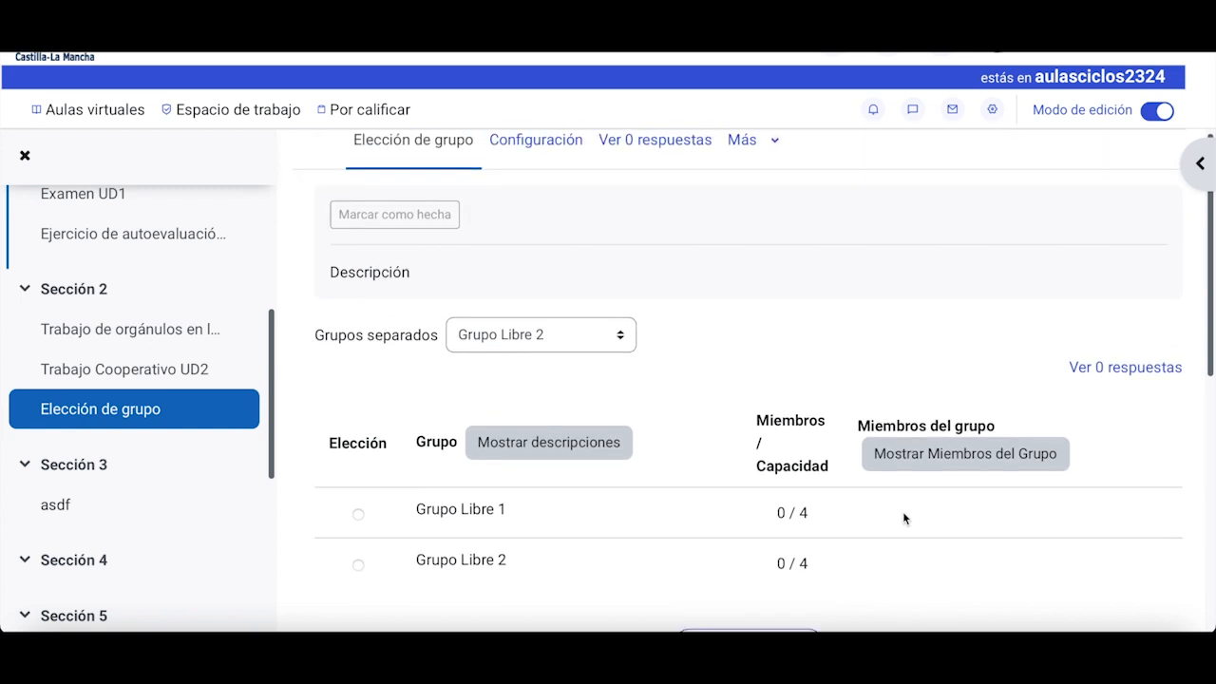
scroll(903, 517, "down", 1)
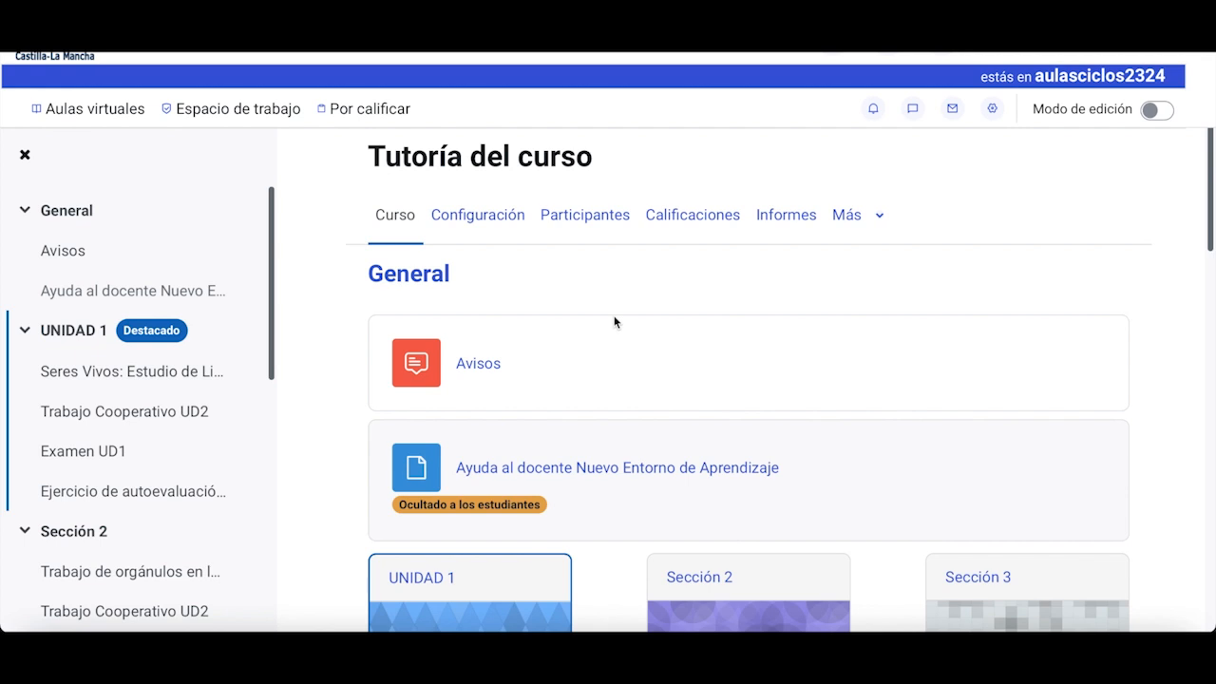
Step: Open the Grupos management page from the course's participants
left_click(588, 221)
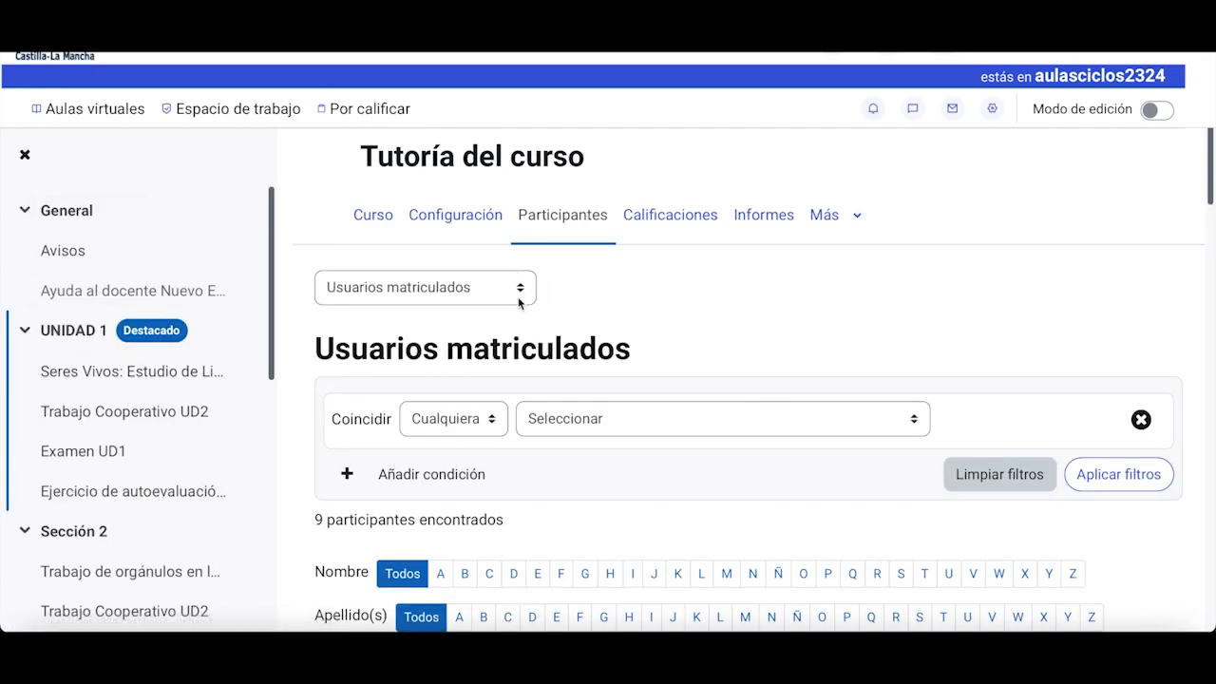
left_click(518, 287)
left_click(489, 348)
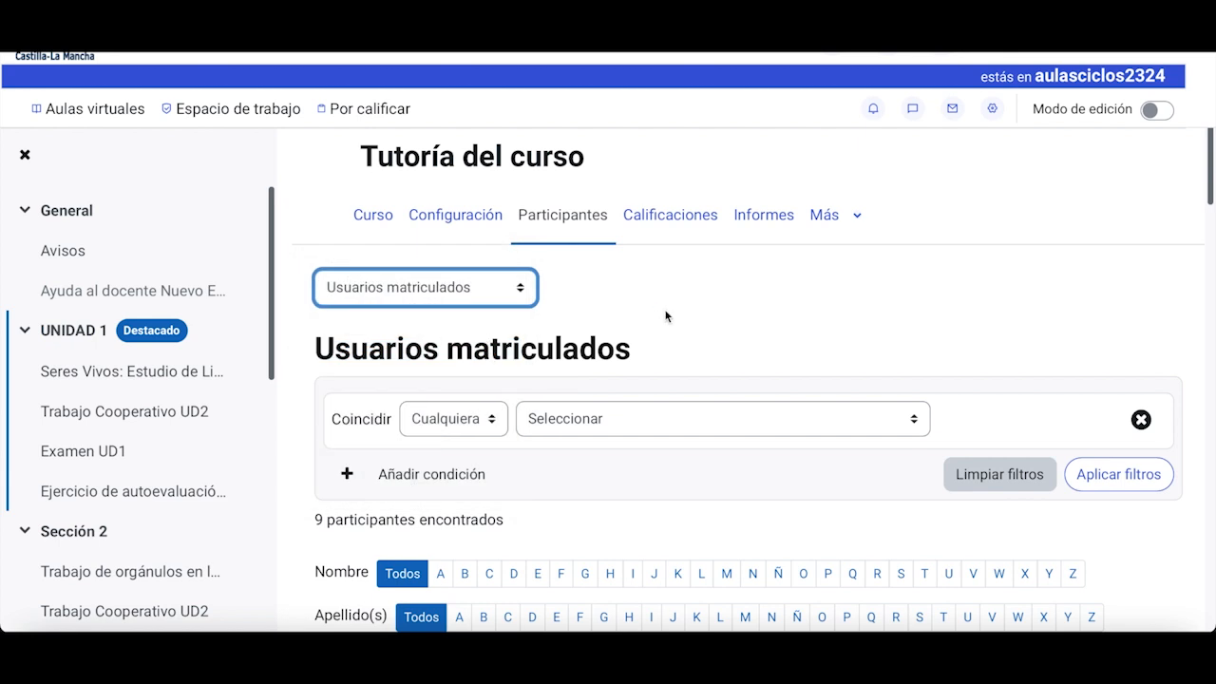
scroll(665, 316, "down", 3)
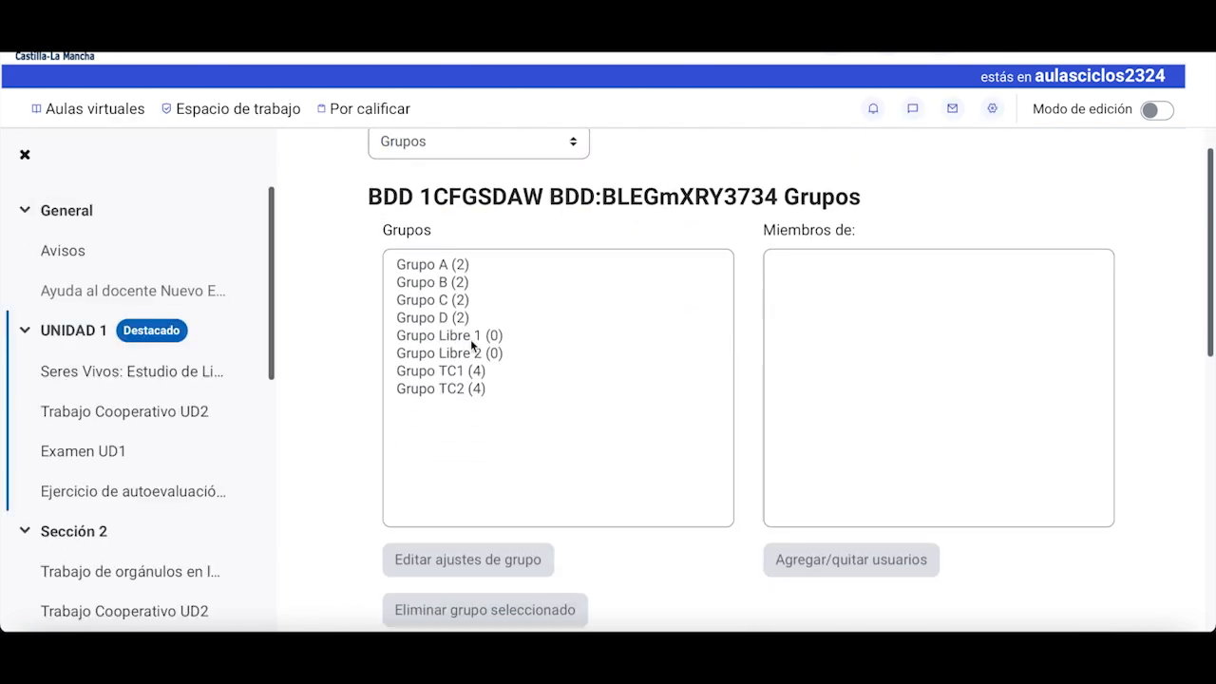
Step: Add the students Alumno de Pruebas 1 and Alumno de Pruebas 2 to Grupo Libre 1
left_click(470, 339)
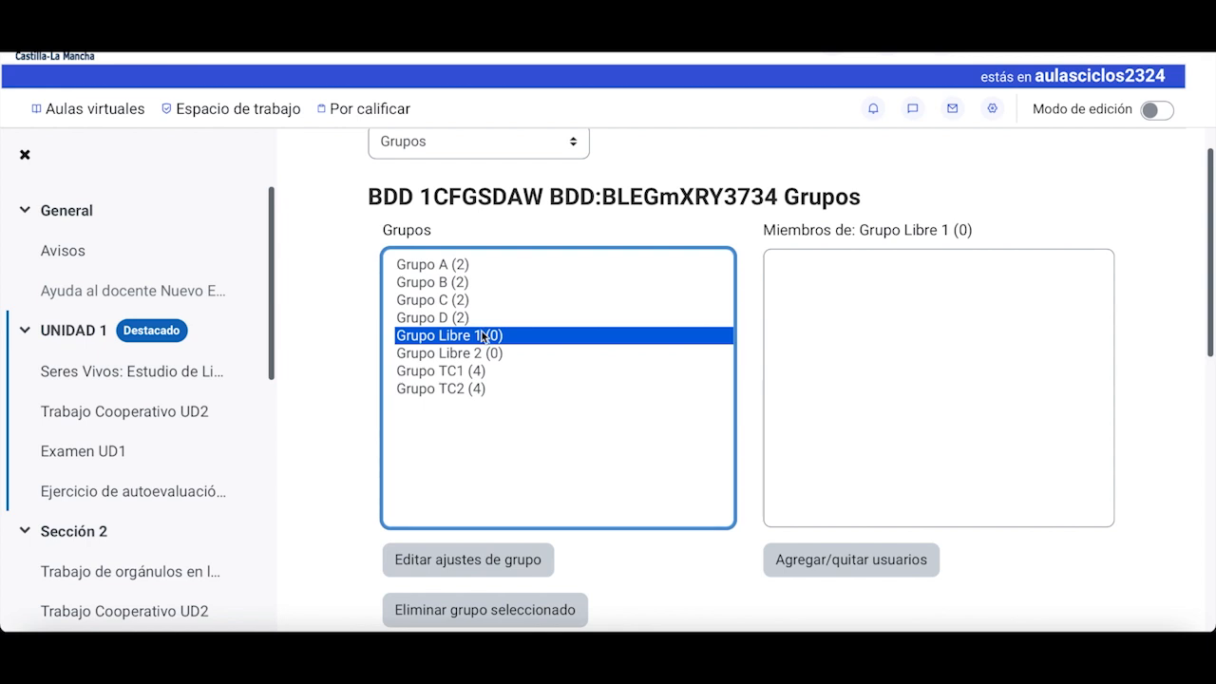
left_click(827, 563)
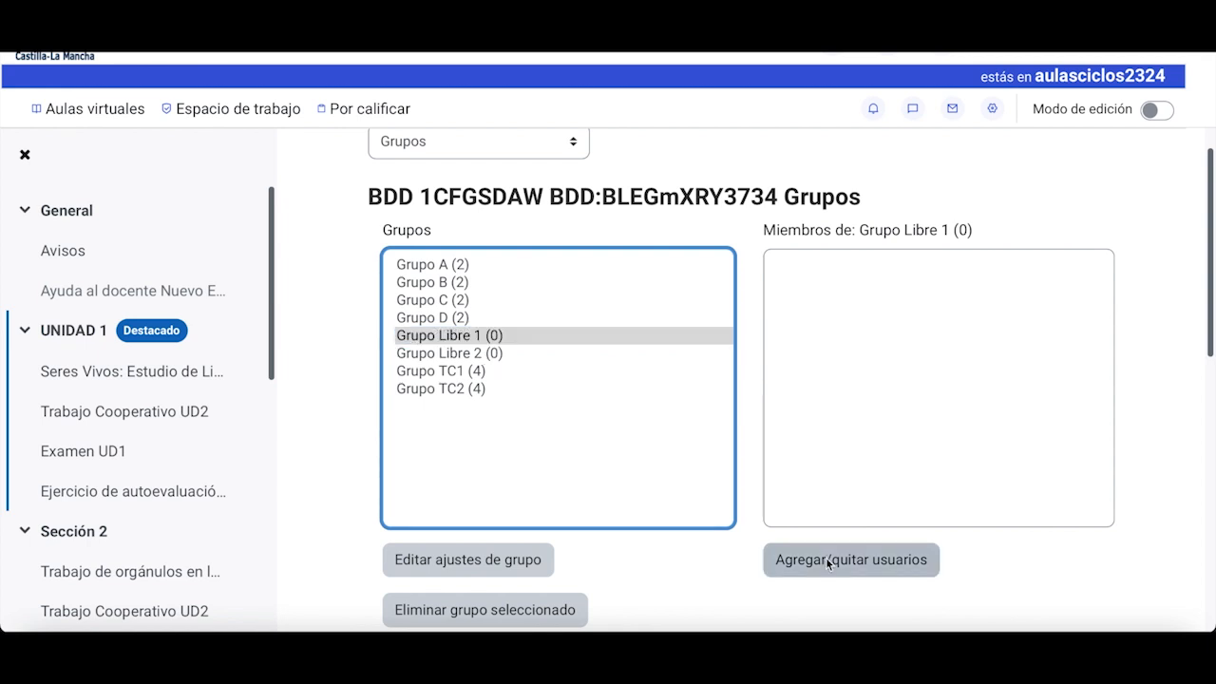
scroll(756, 537, "down", 1)
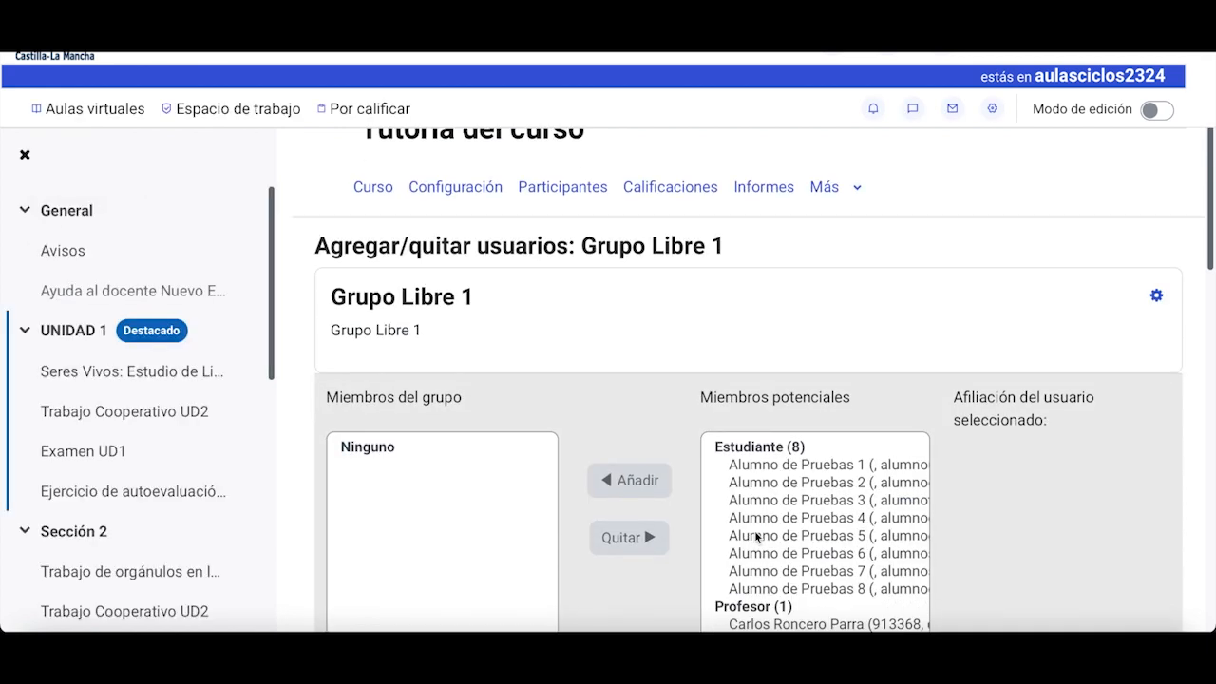
left_click(760, 391)
scroll(760, 399, "down", 1)
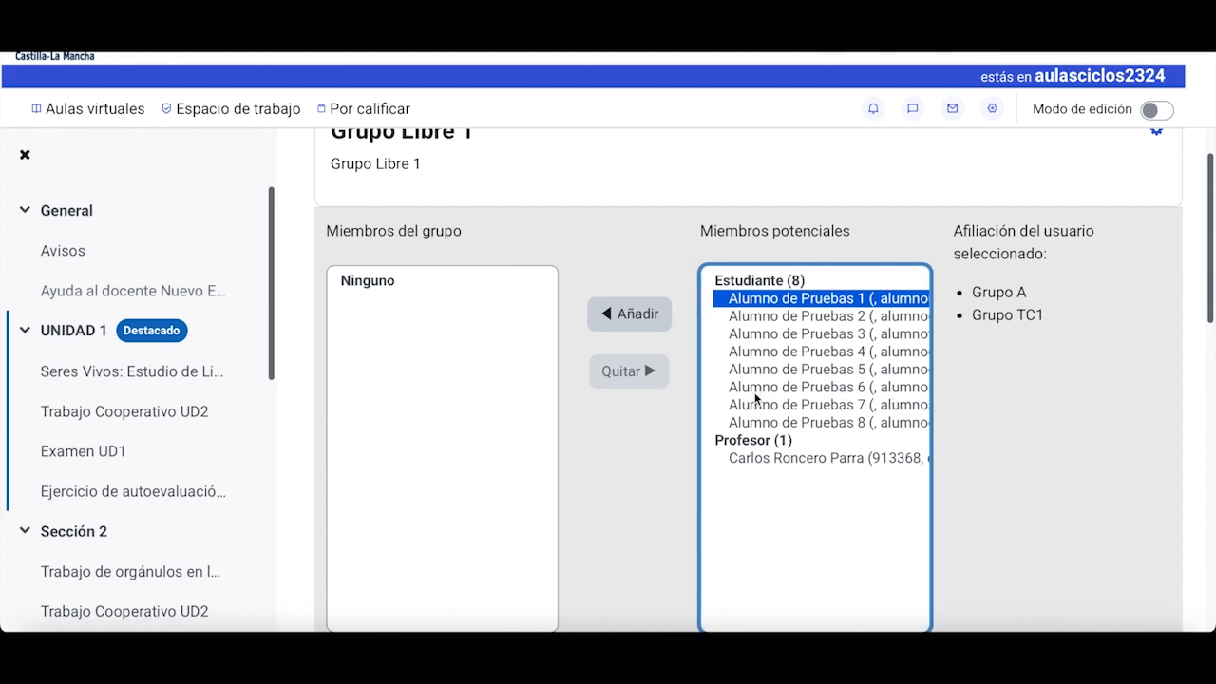
left_click(765, 316, "ctrl")
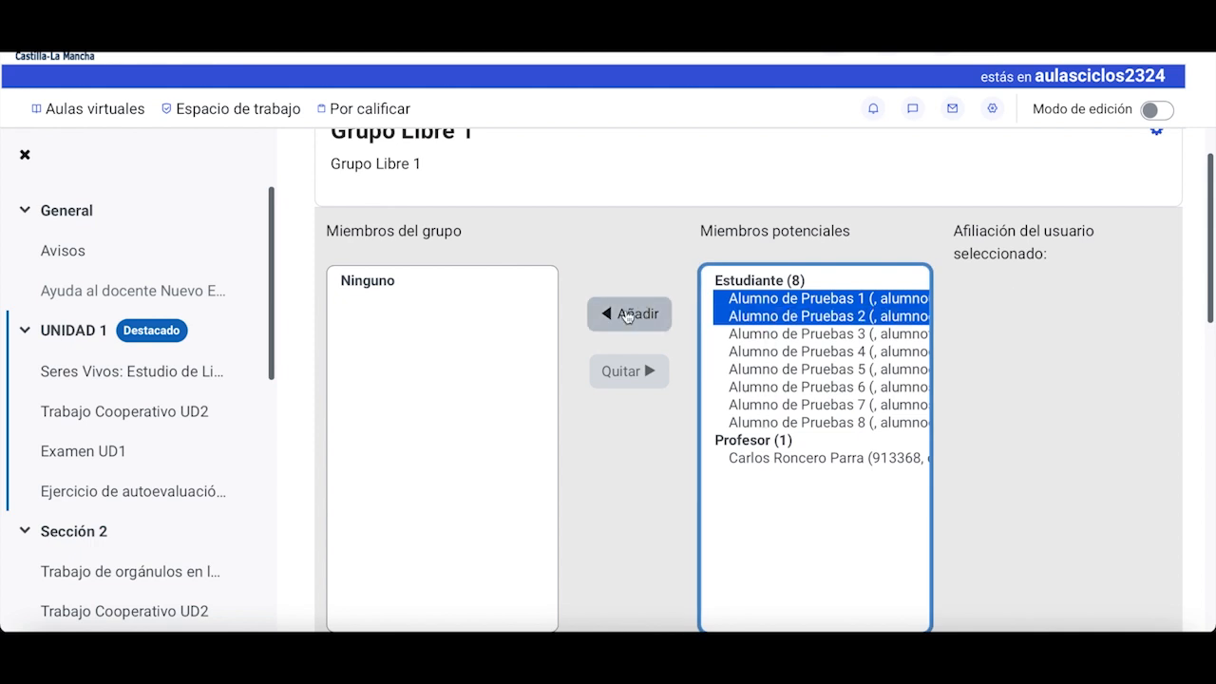
left_click(627, 314)
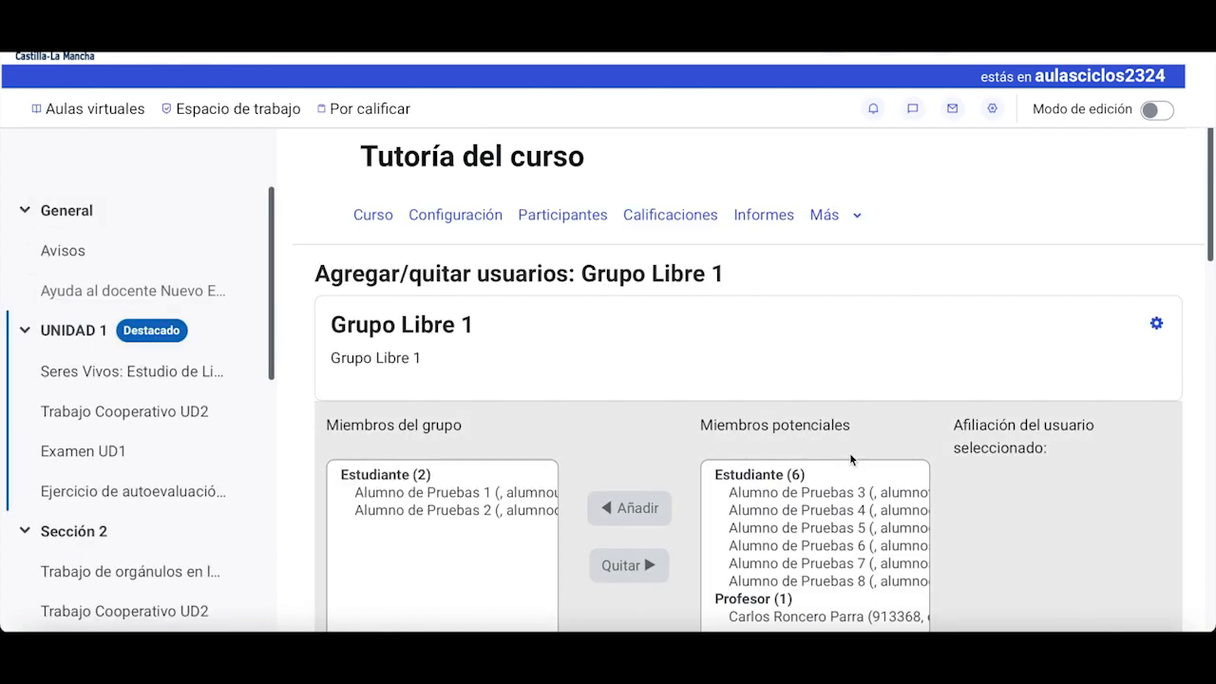
Step: Add the teacher to Grupo Libre 1 as well and return to the course's groups list
scroll(849, 452, "down", 1)
left_click(832, 537)
scroll(833, 536, "down", 1)
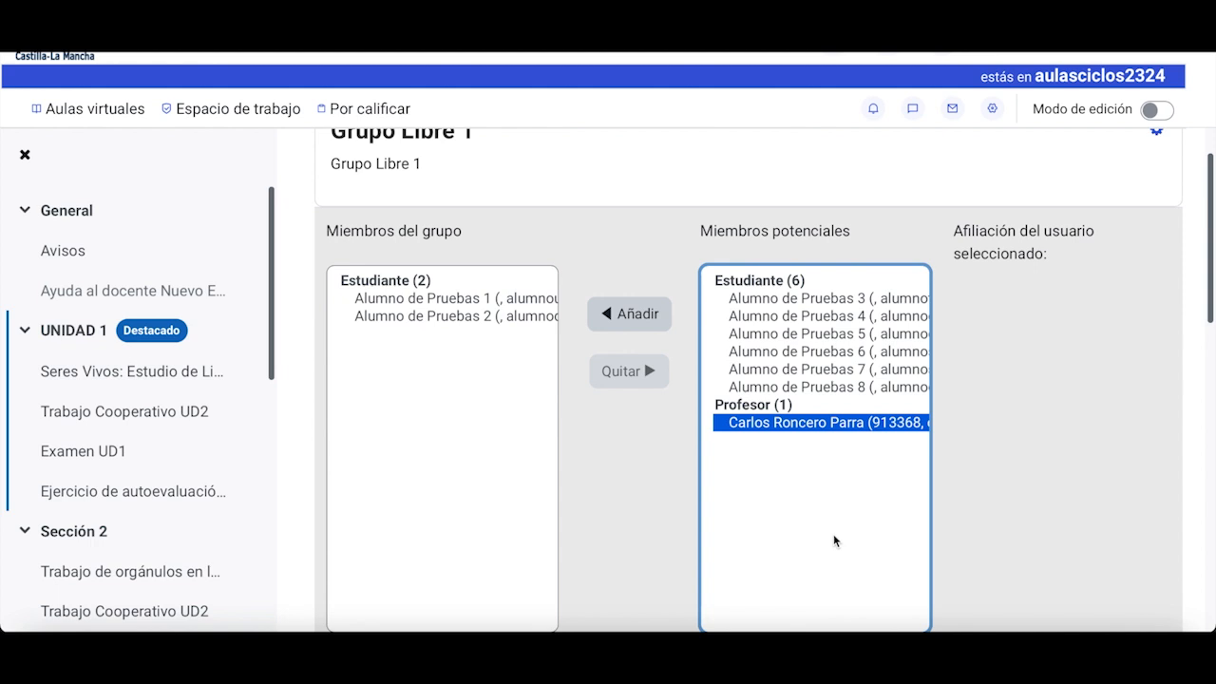
left_click(627, 316)
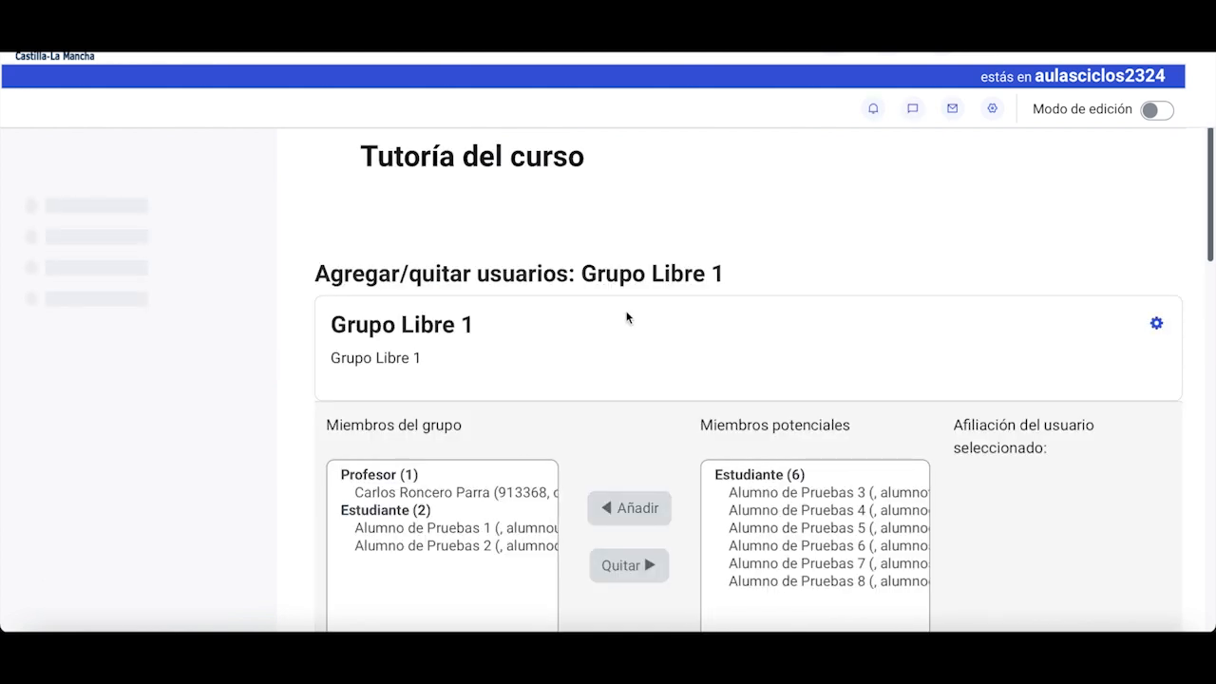
scroll(556, 404, "down", 5)
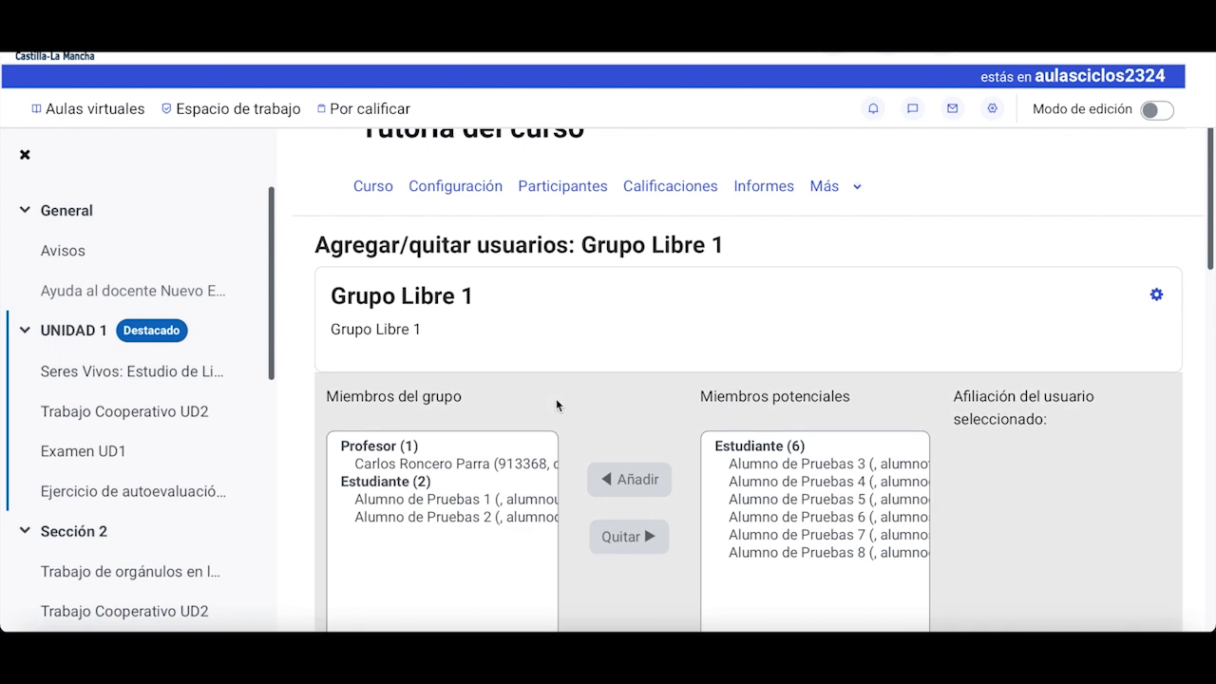
scroll(556, 405, "down", 3)
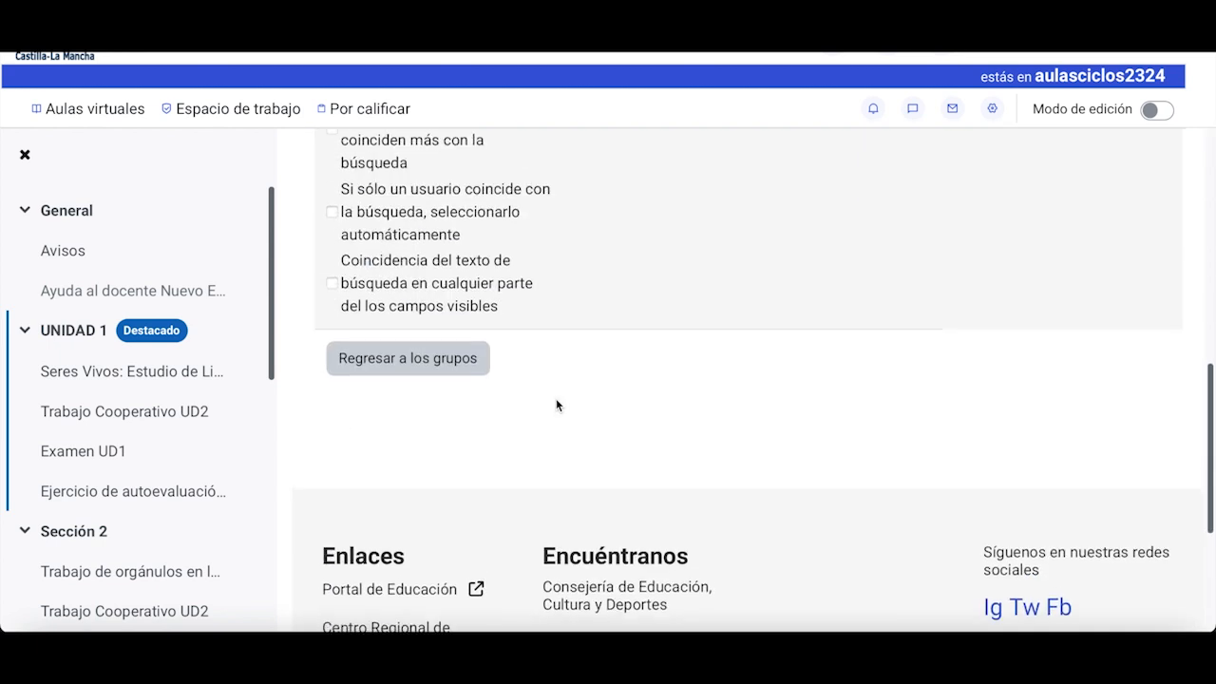
left_click(452, 364)
Step: In Grupo Libre 1's settings, set Mensajes de grupo to Sí, add dsfsd.jpg as the new group image, and save the changes
scroll(451, 364, "down", 3)
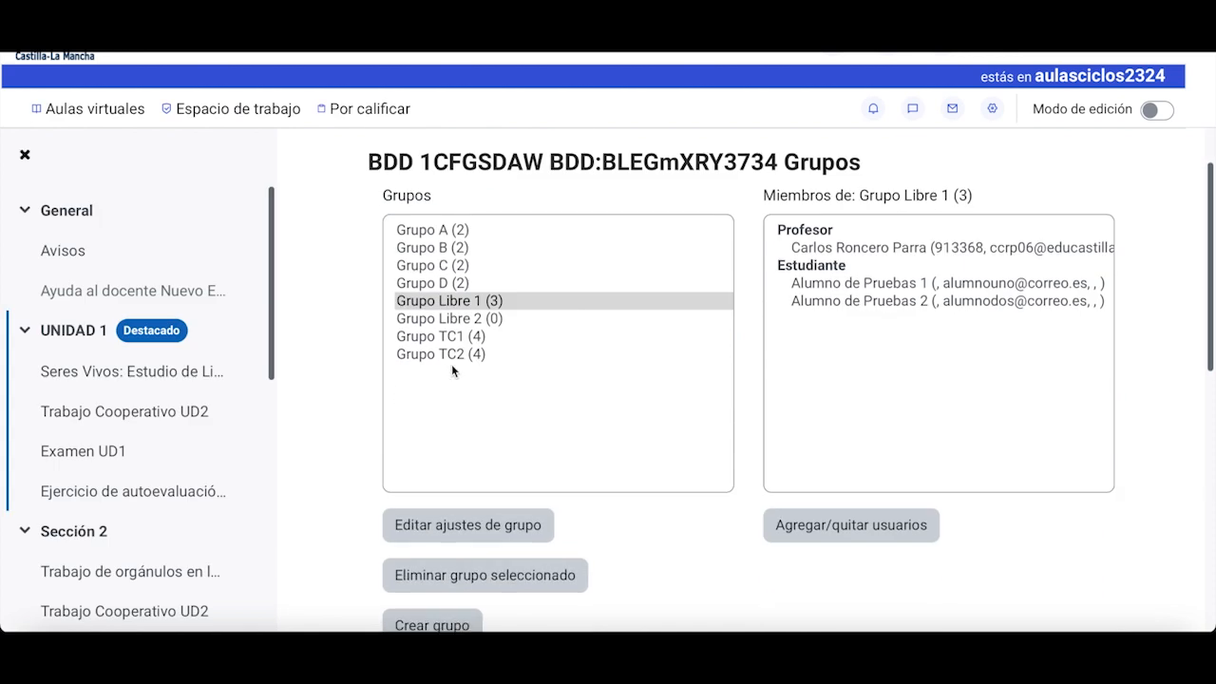
scroll(451, 365, "down", 3)
scroll(451, 366, "up", 2)
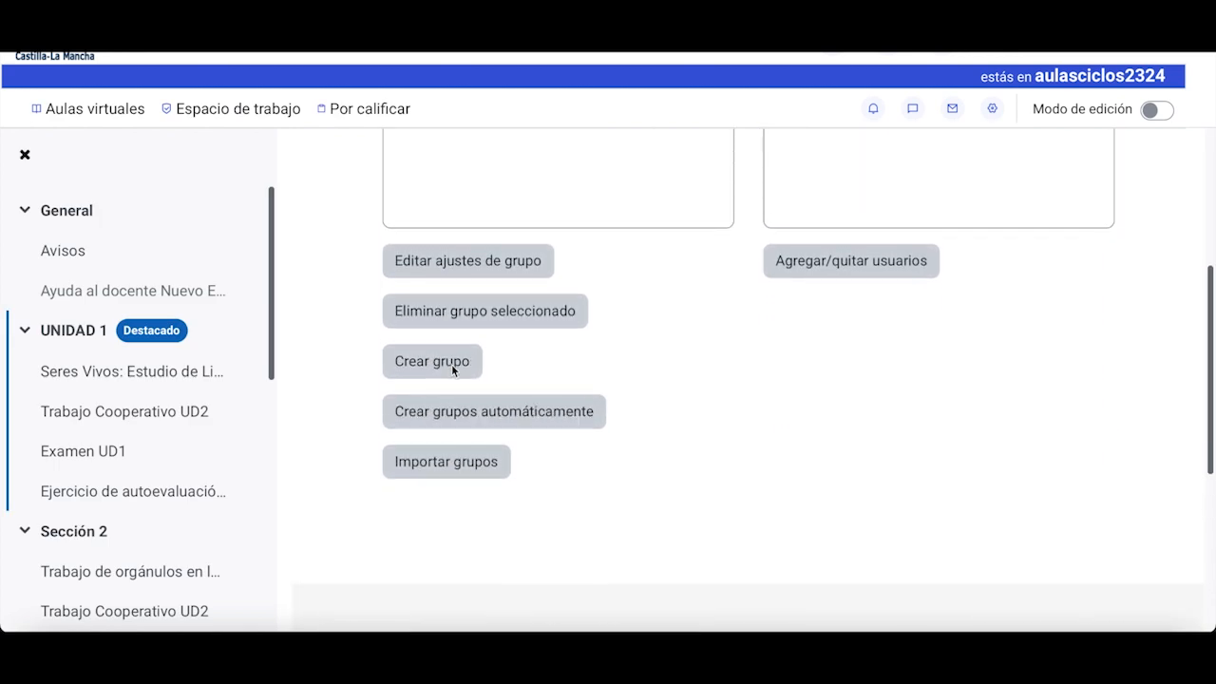
scroll(441, 266, "up", 2)
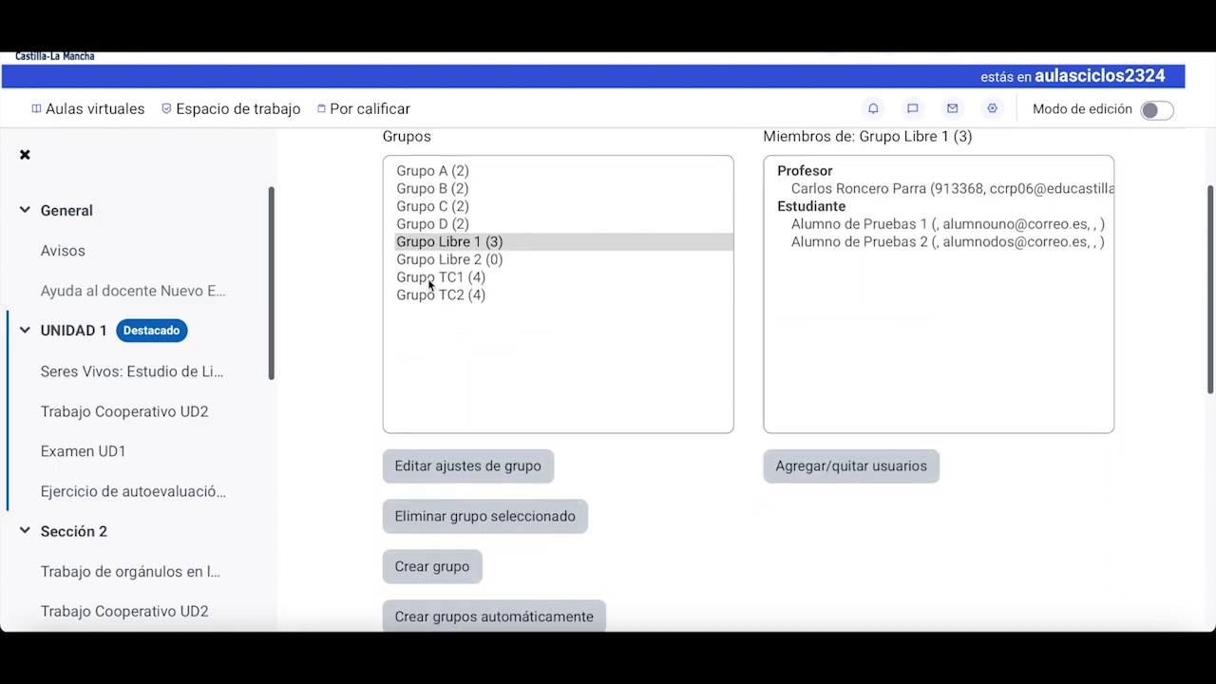
left_click(466, 477)
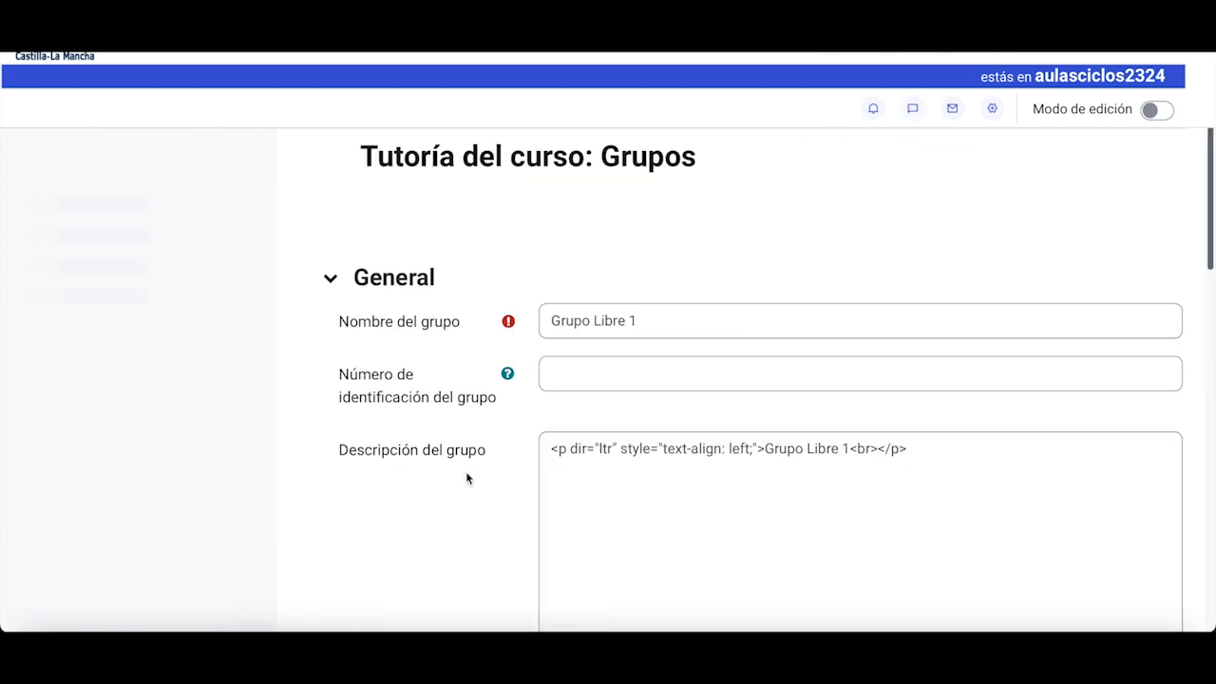
scroll(466, 478, "down", 5)
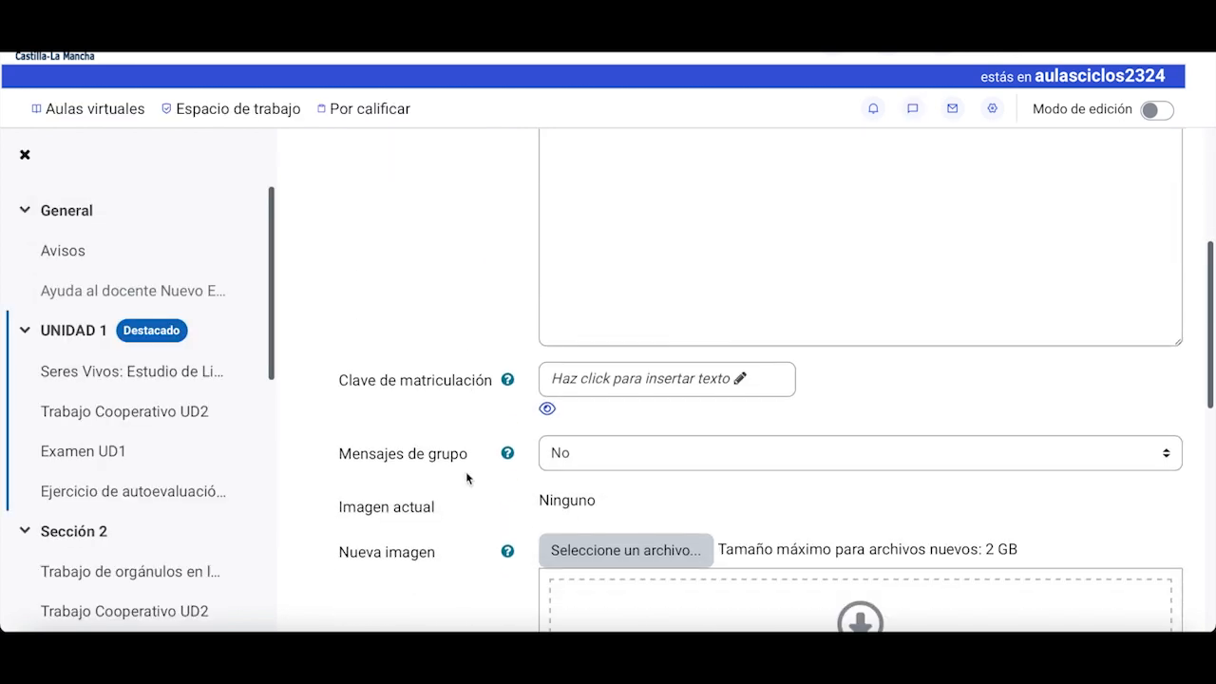
left_click(595, 423)
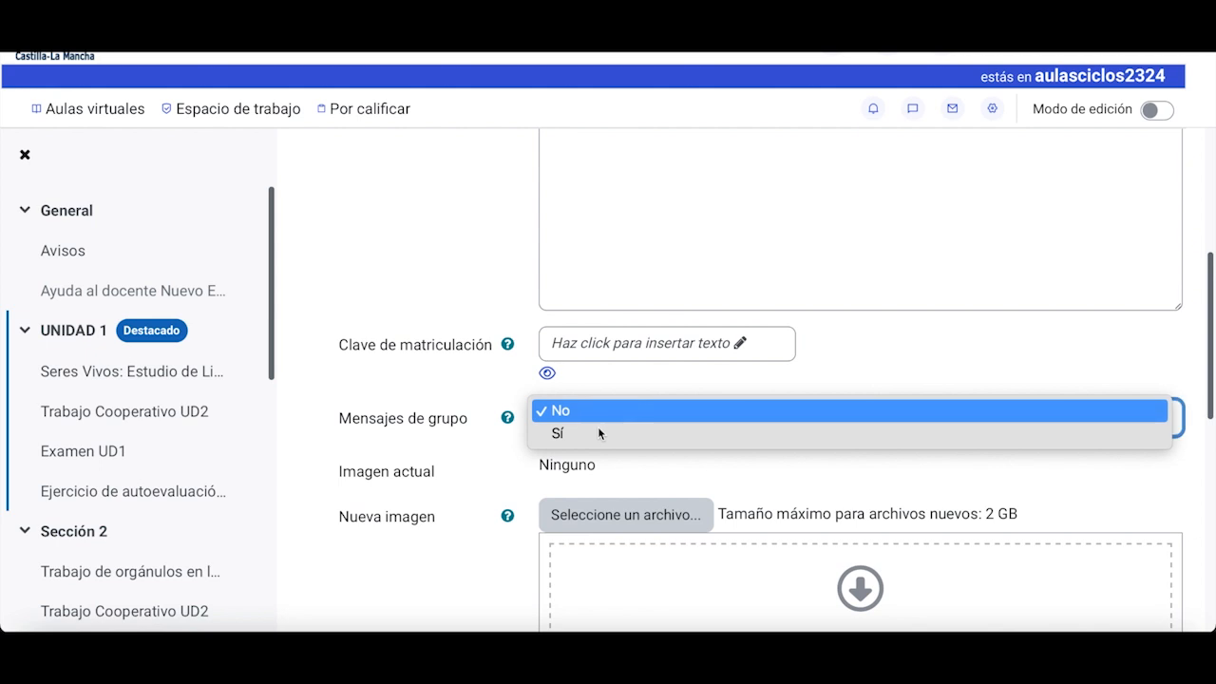
left_click(598, 435)
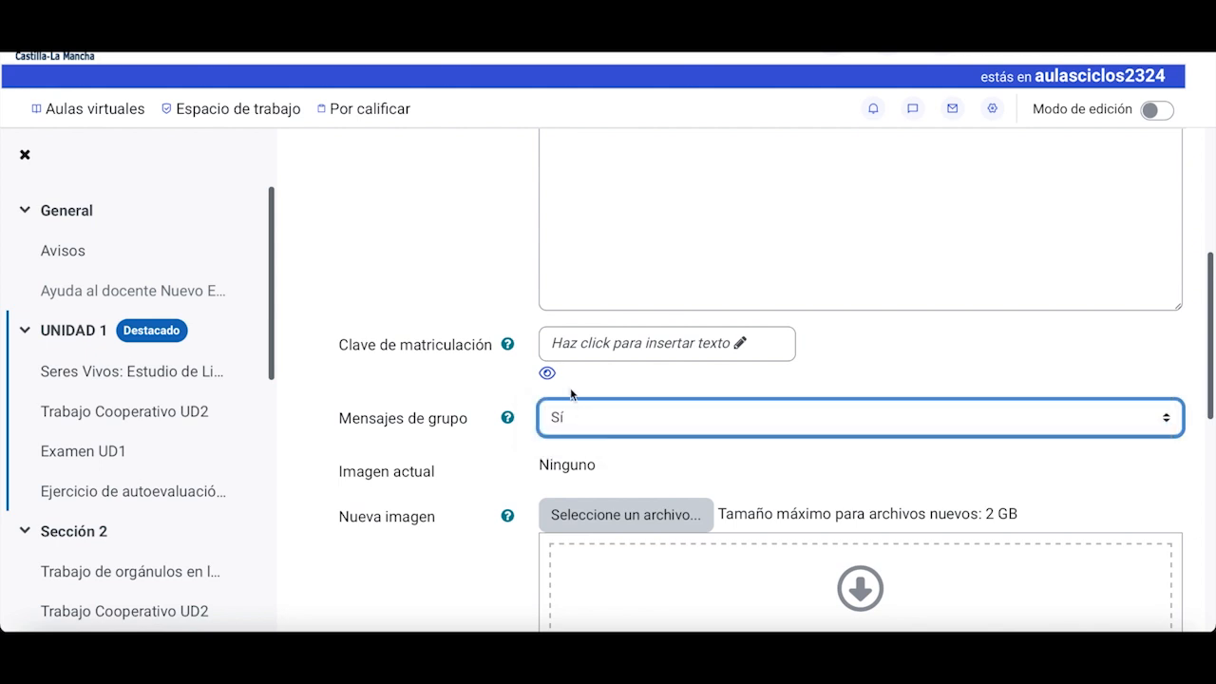
scroll(570, 392, "down", 2)
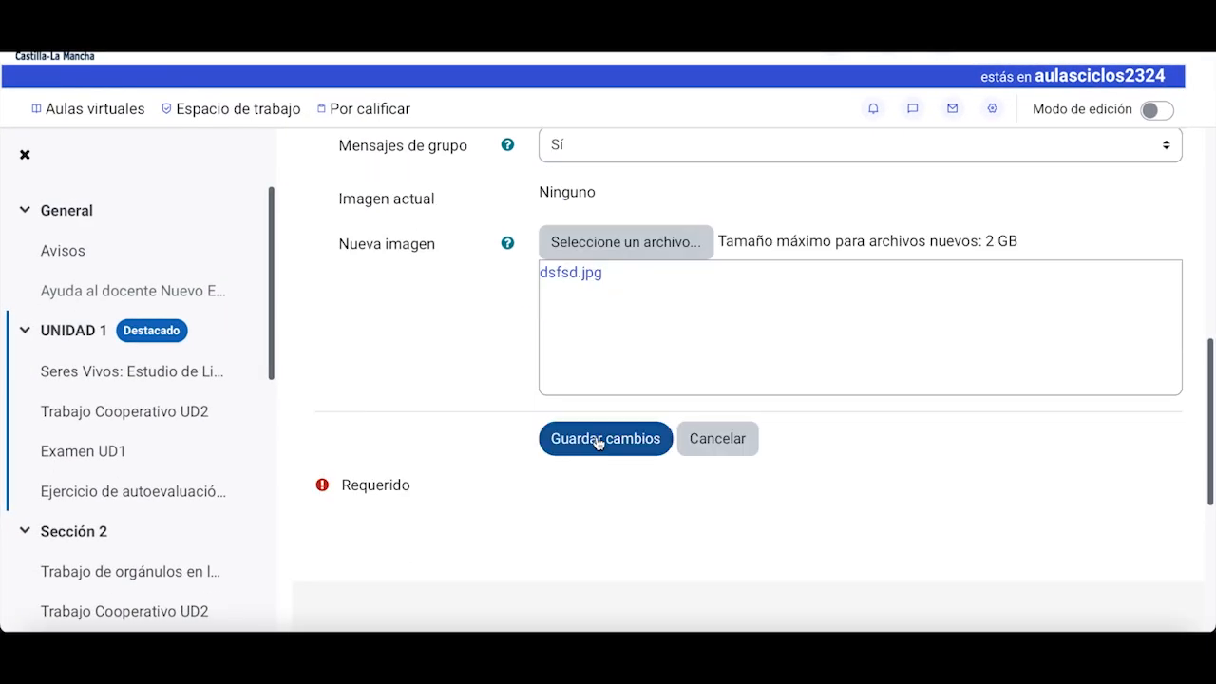
left_click(599, 439)
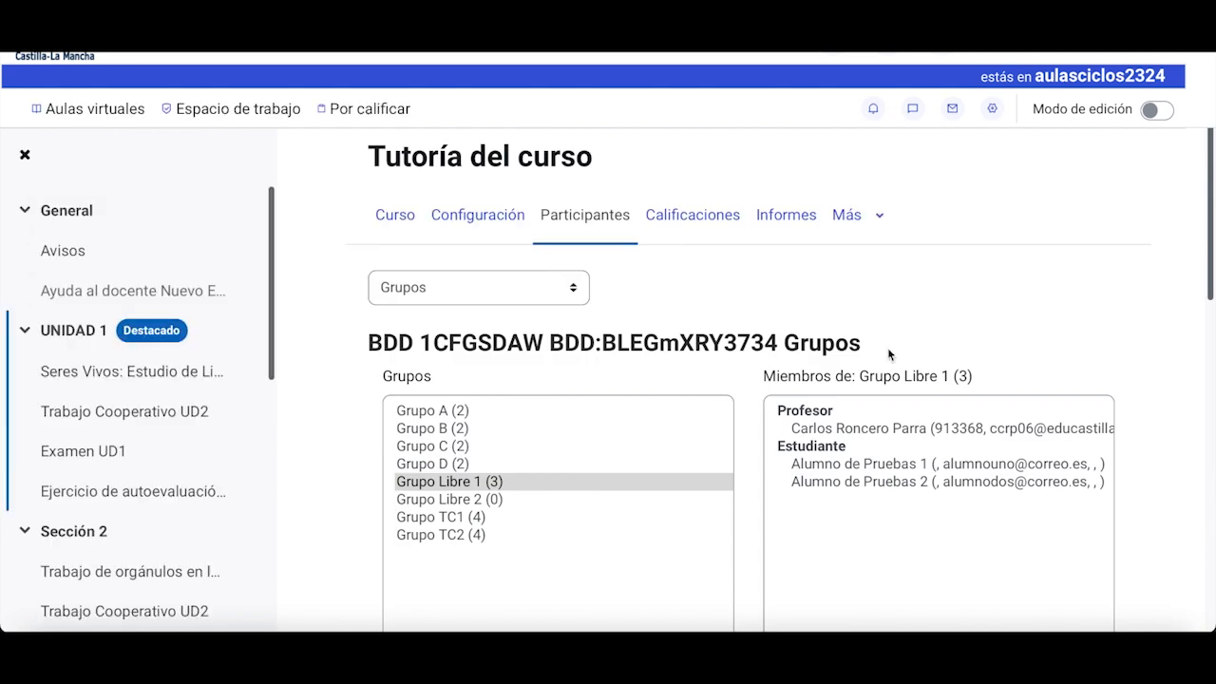
Step: Open the Grupo Libre 1 group conversation in the messaging area and send the message "hola"
scroll(854, 304, "down", 1)
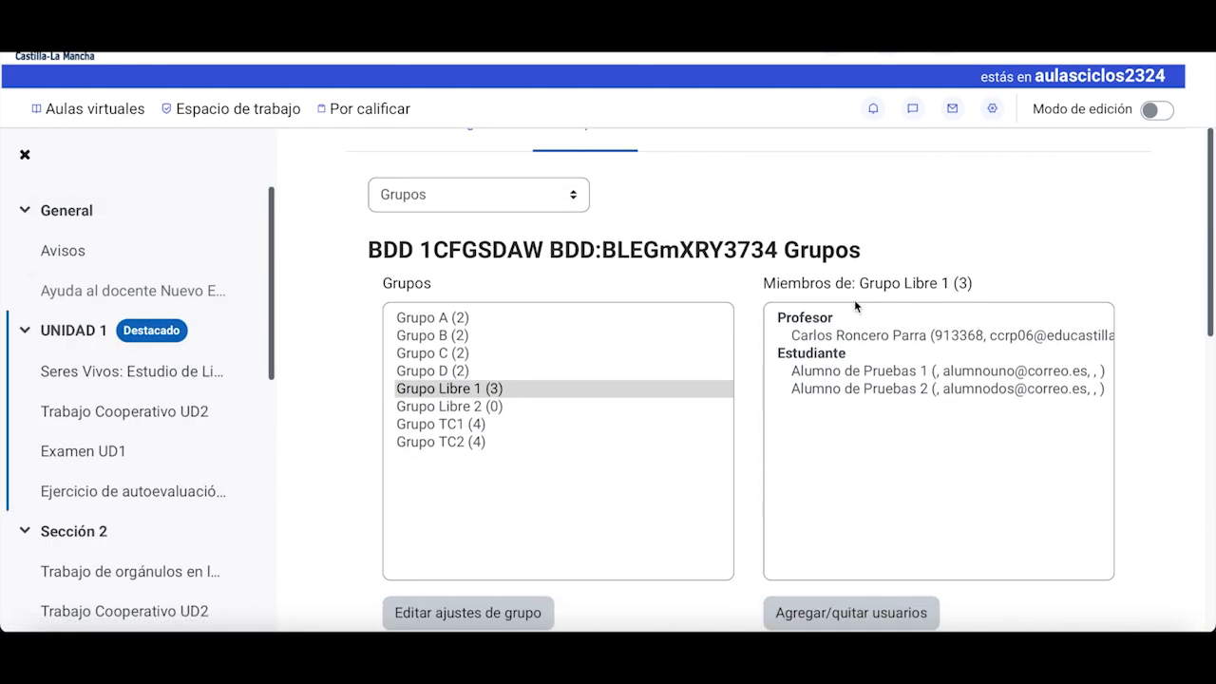
scroll(854, 299, "up", 1)
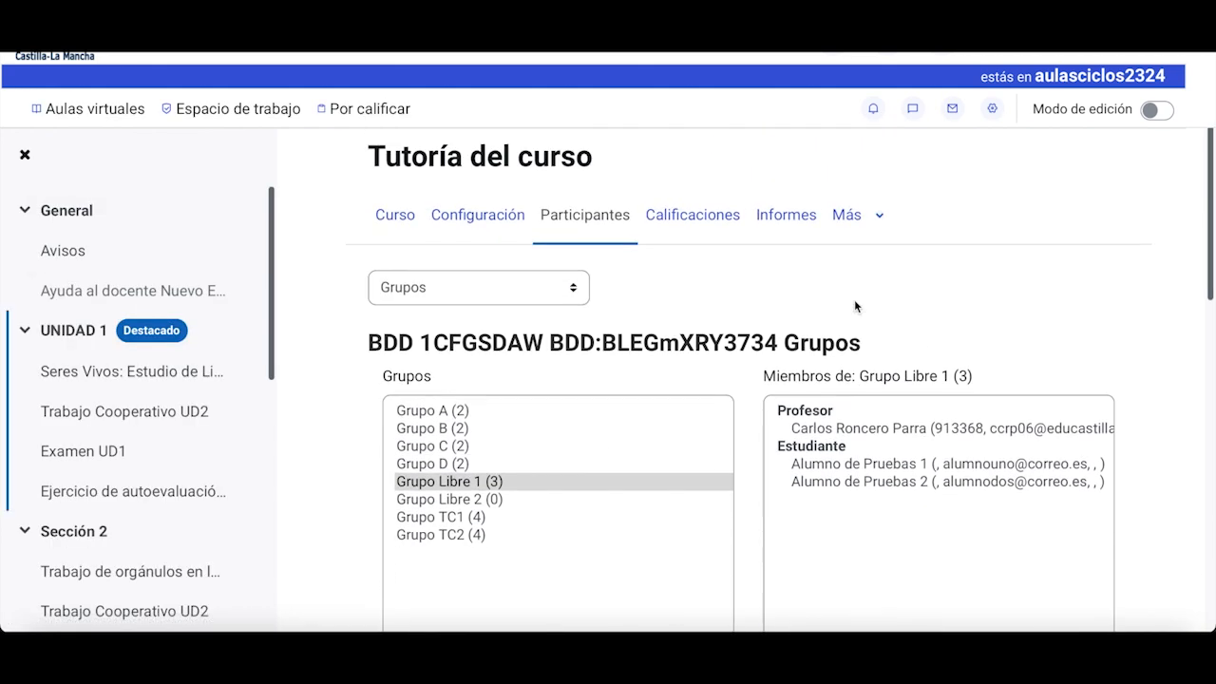
left_click(912, 111)
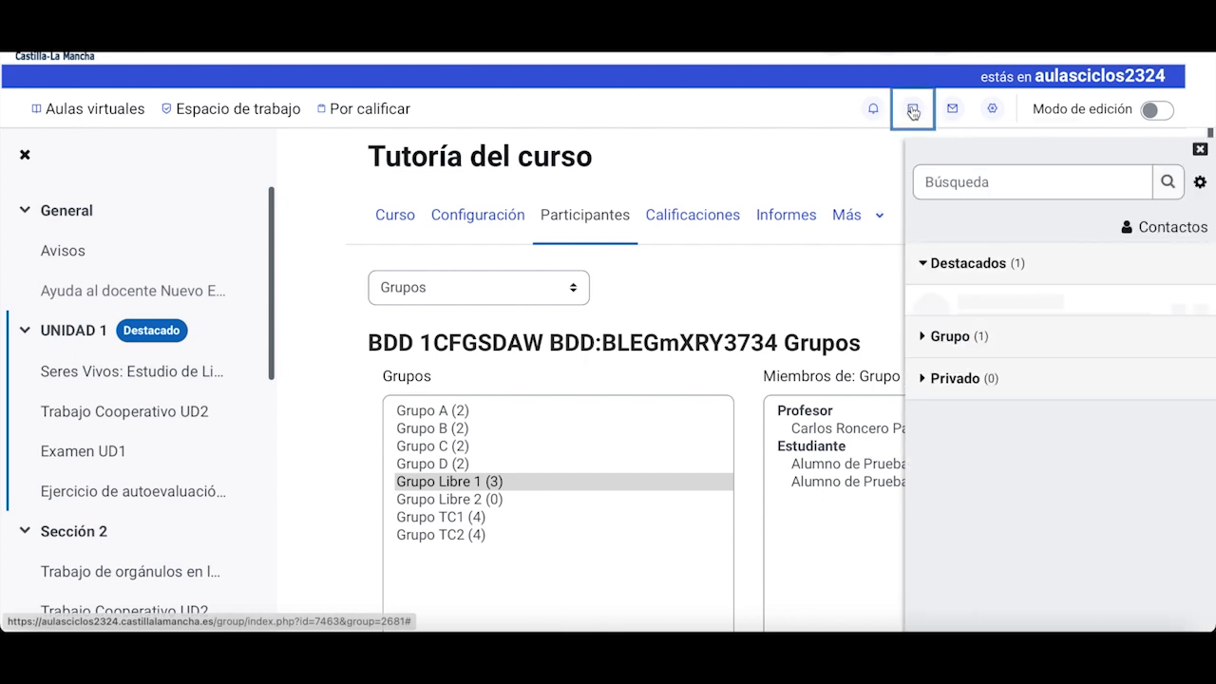
left_click(926, 372)
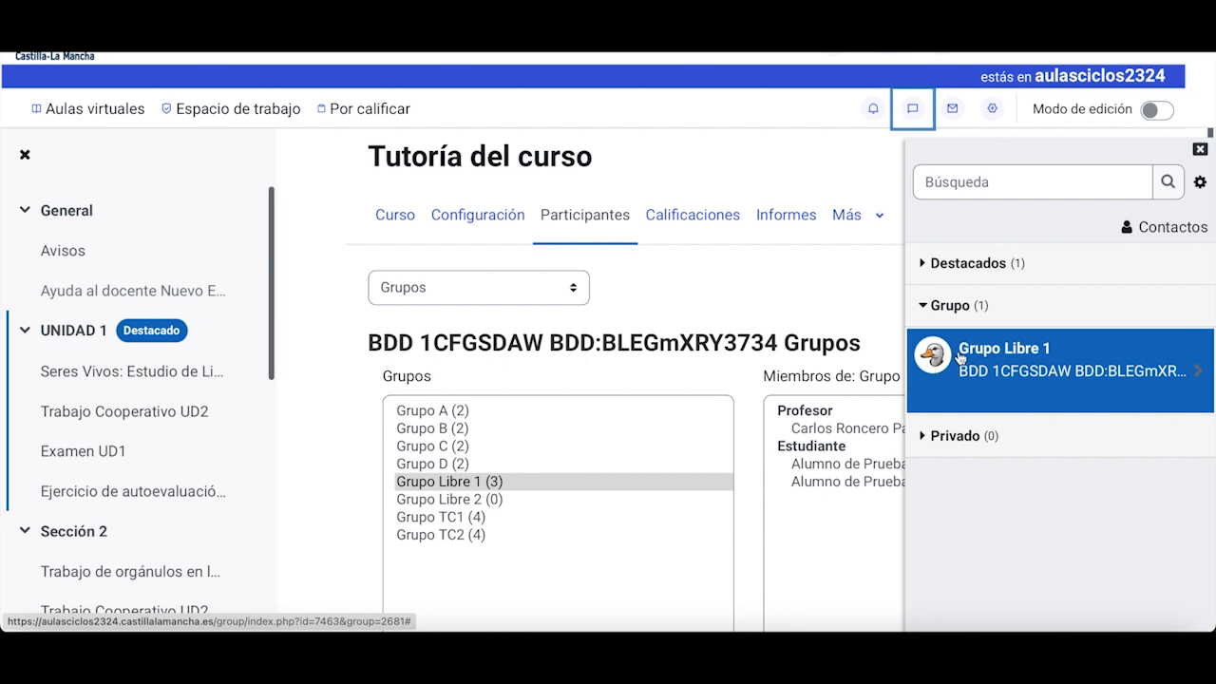
left_click(1002, 366)
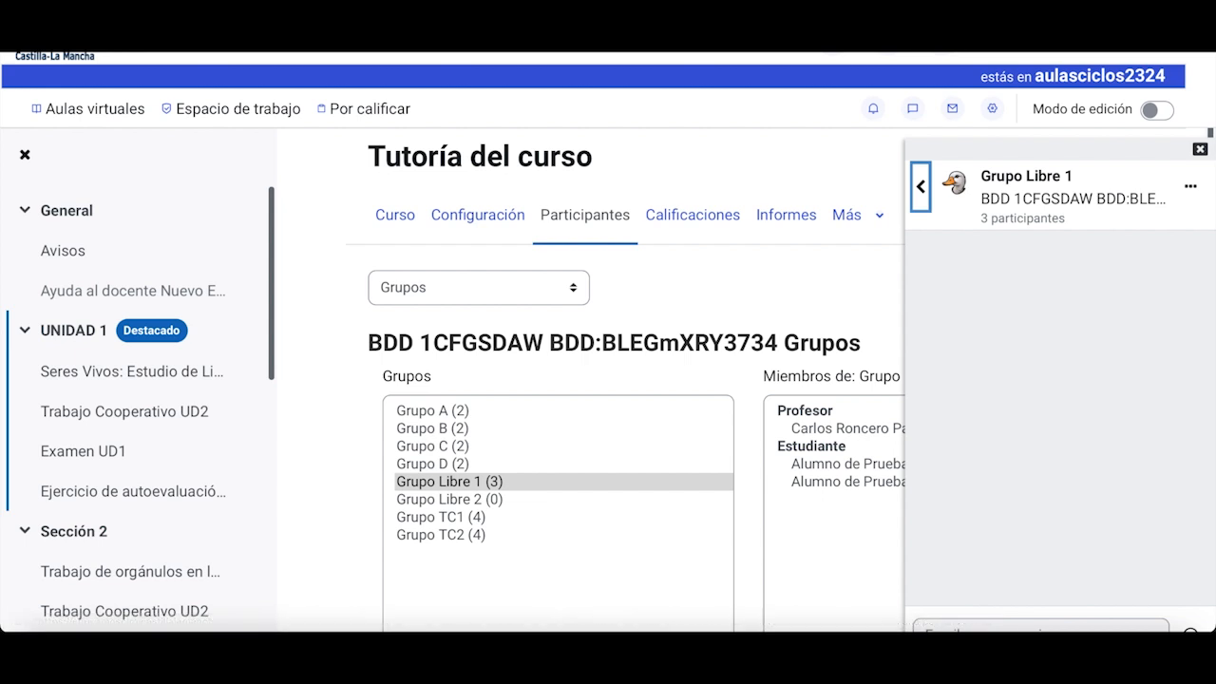
left_click(1013, 622)
type("H")
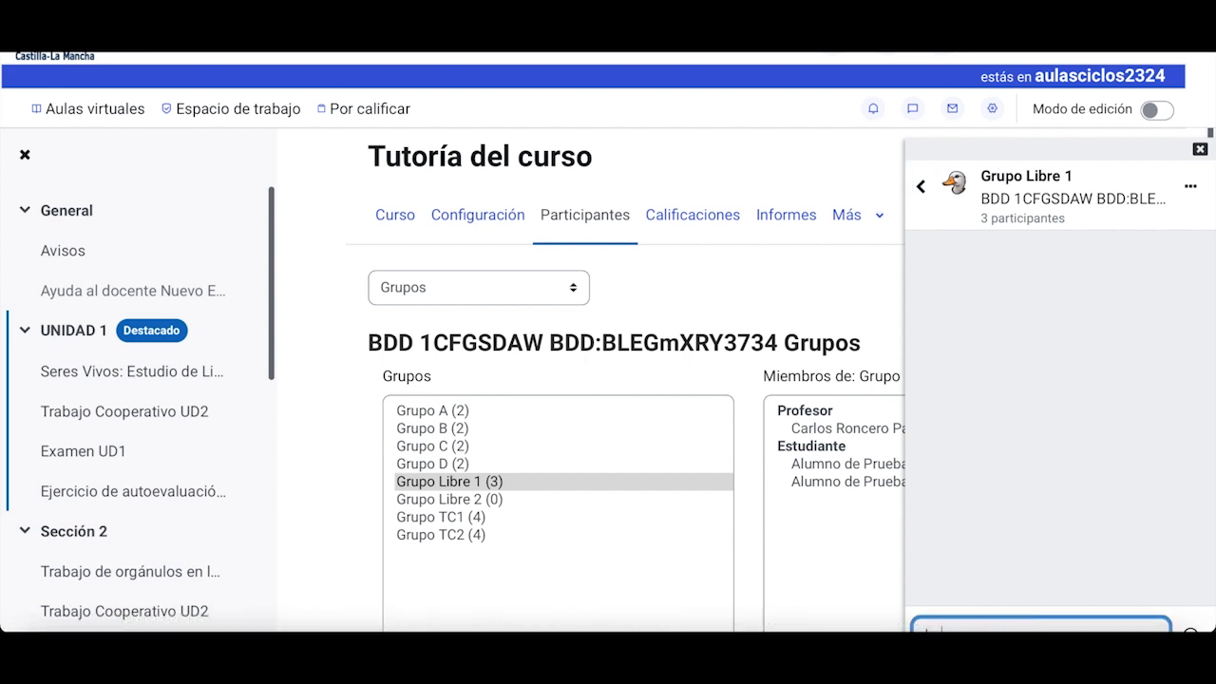
type("ola")
key("Return")
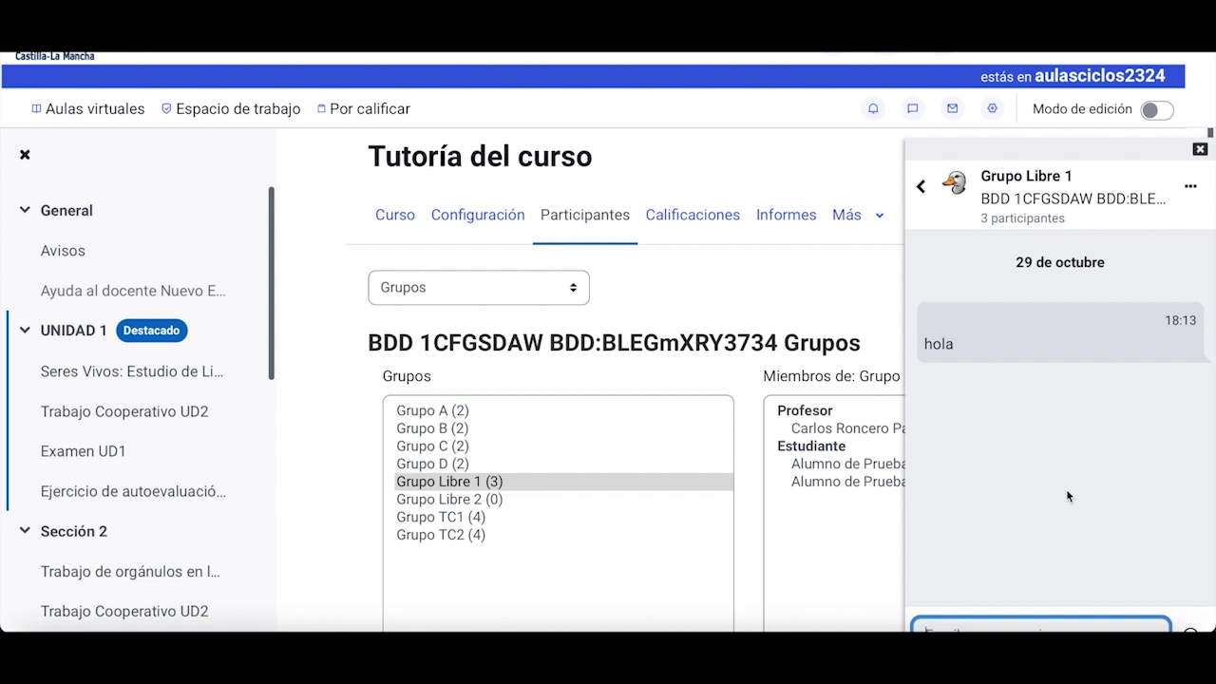